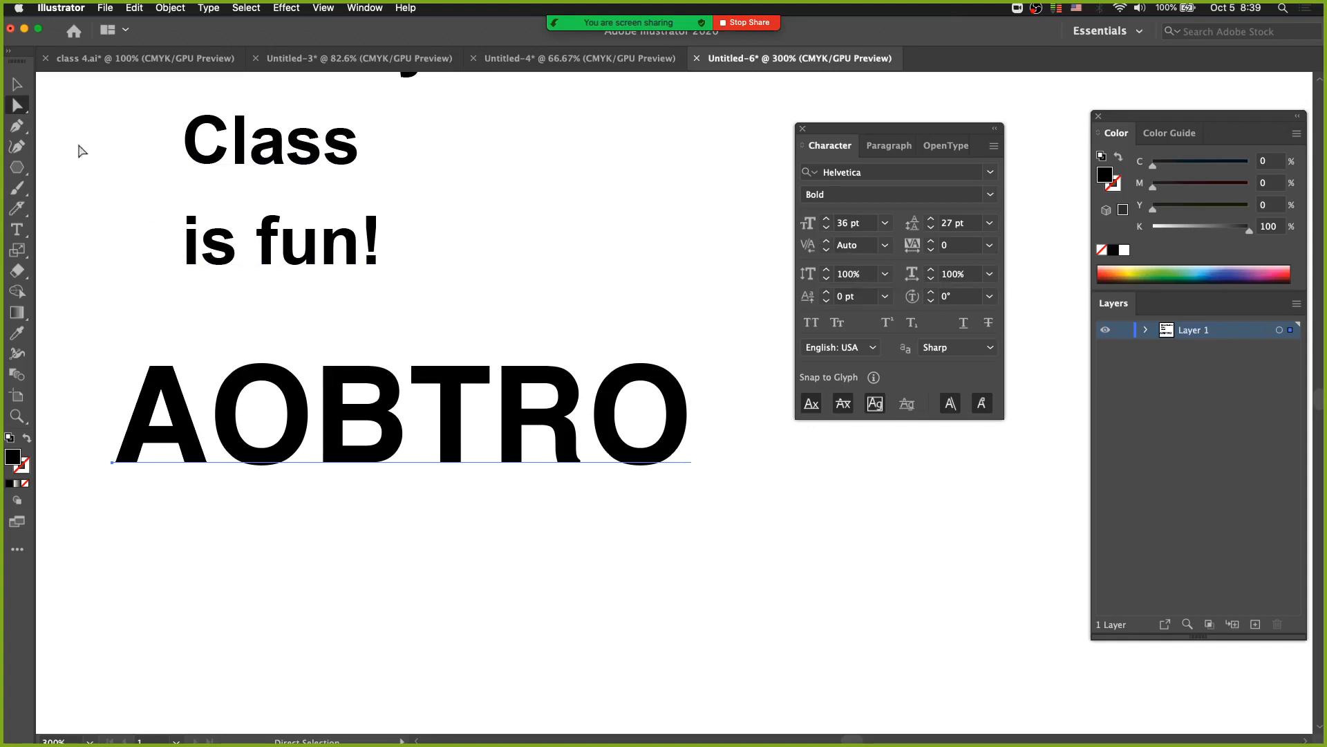
Set the kerning between the B and T of AOBTRO to -25.
left_click(17, 229)
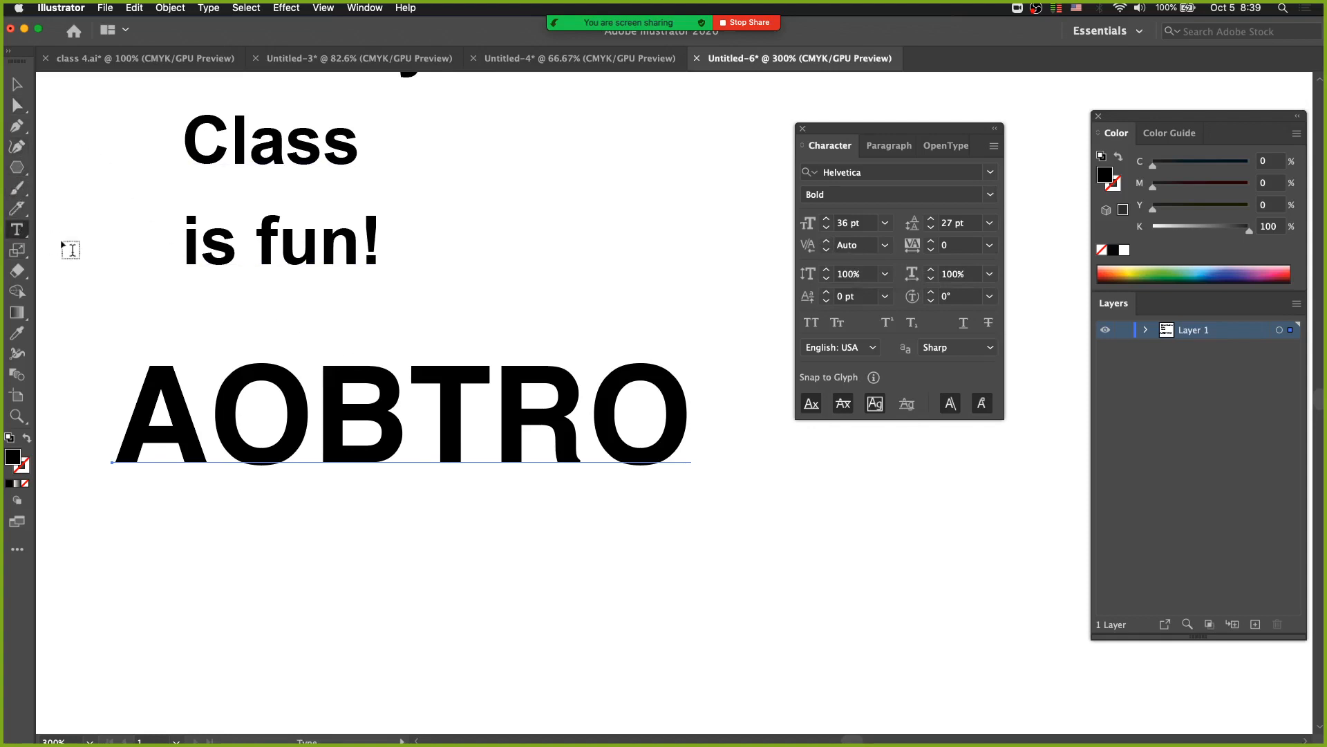
left_click(415, 424)
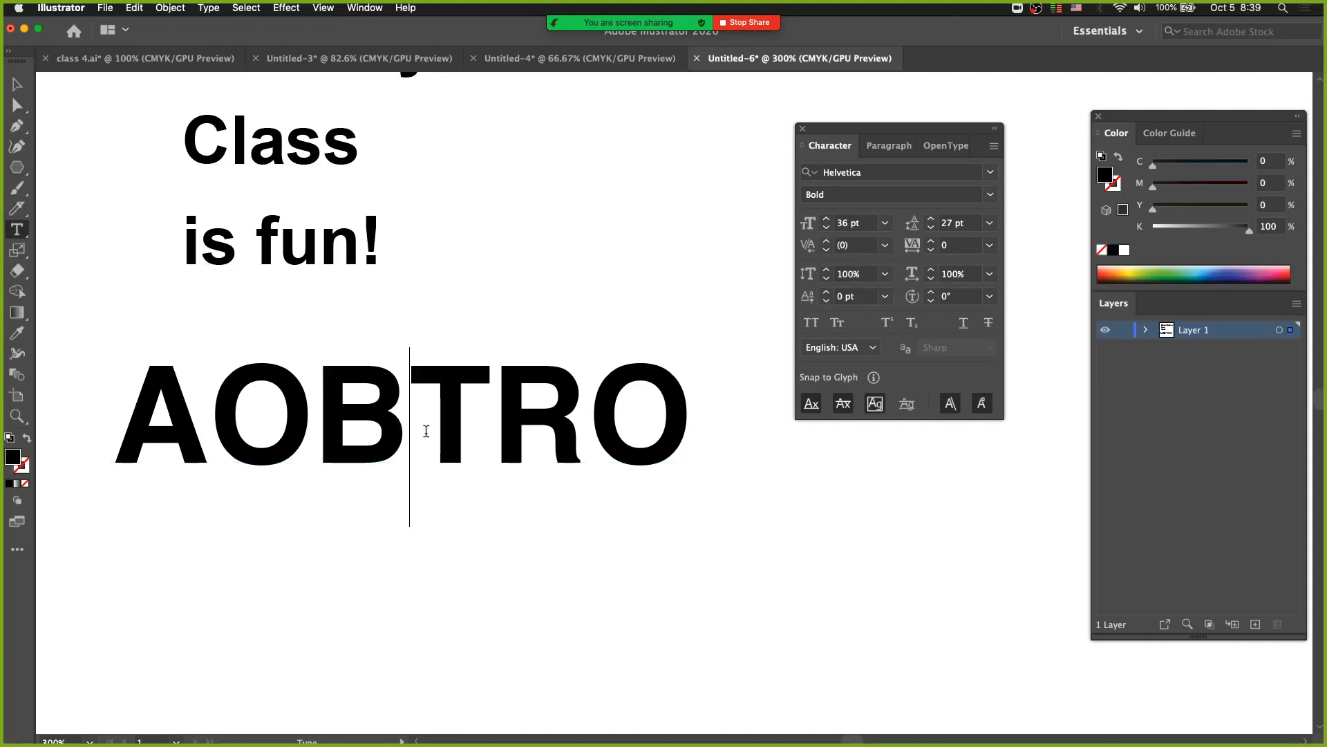
left_click(885, 245)
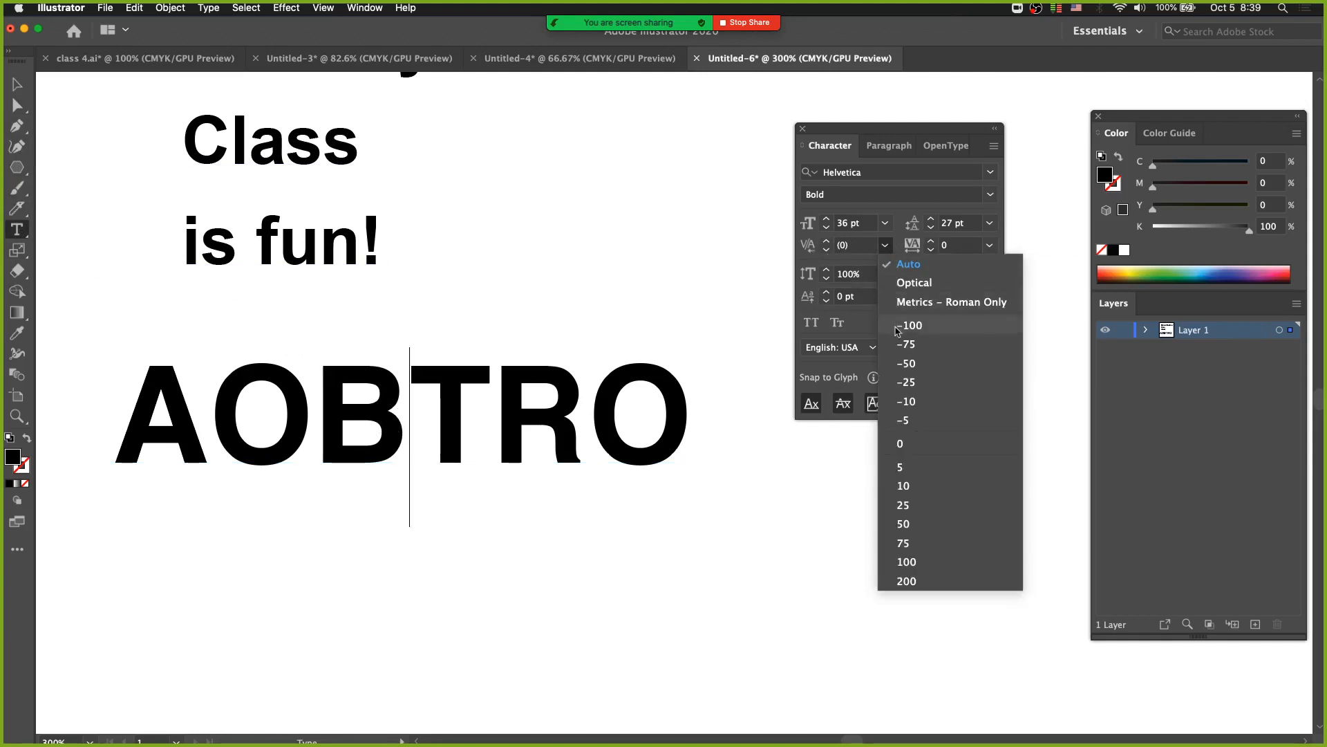
left_click(903, 407)
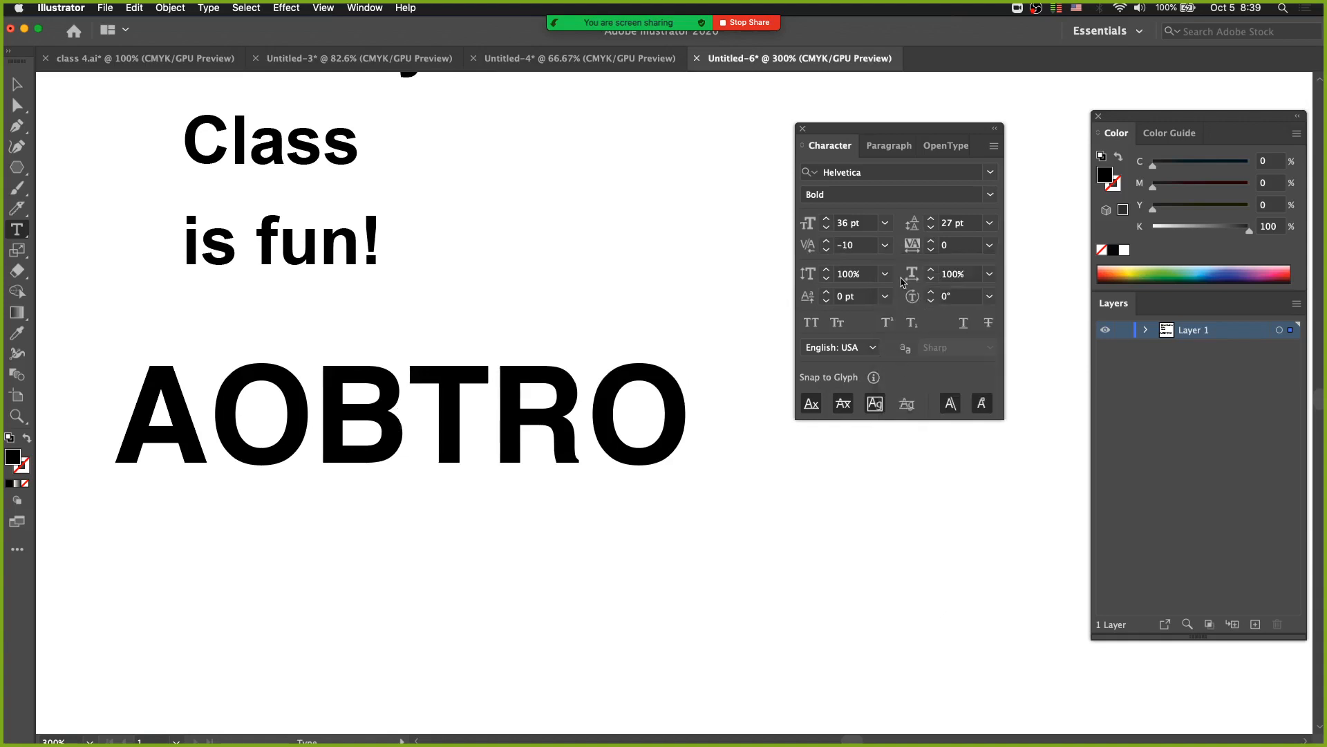
left_click(885, 245)
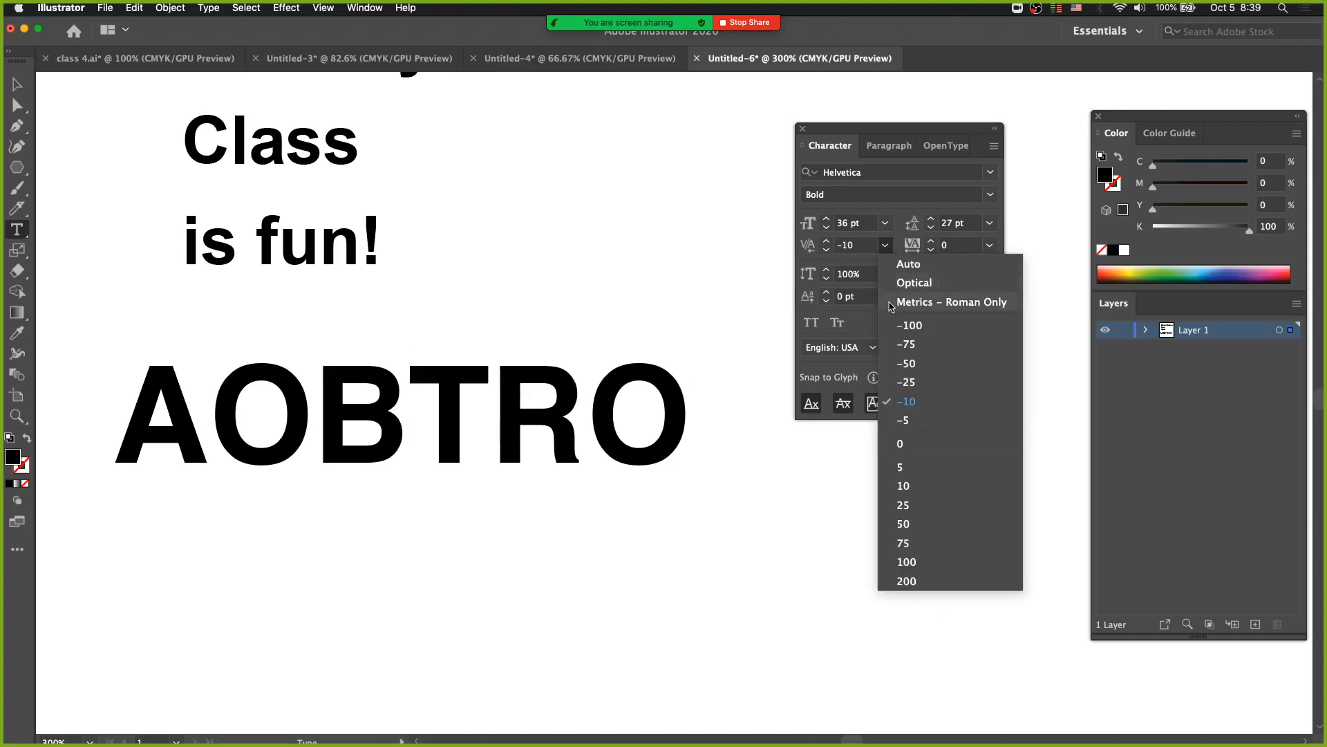
left_click(910, 385)
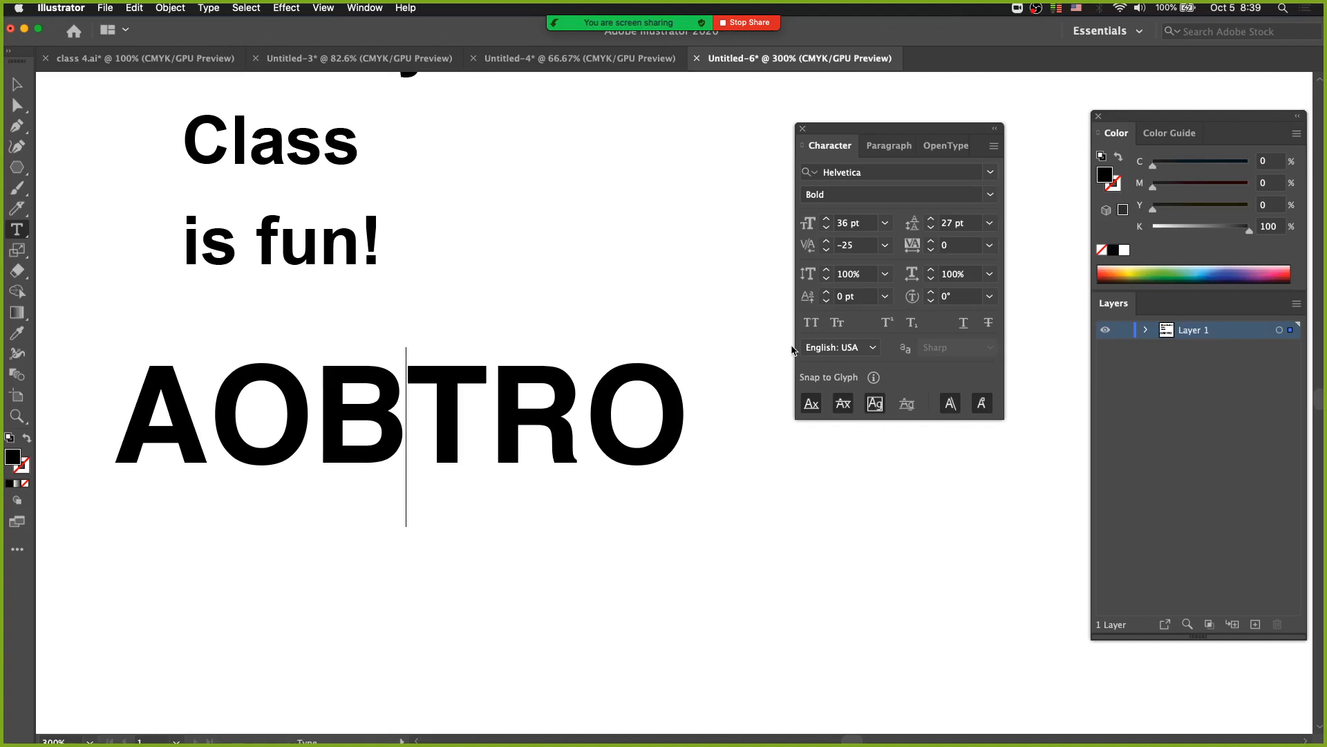
Widen the B–T kerning in AOBTRO to 45, bring it back to -25, and deselect the text.
key("space")
key("alt+Right")
key("alt+Right")
key("alt+Right")
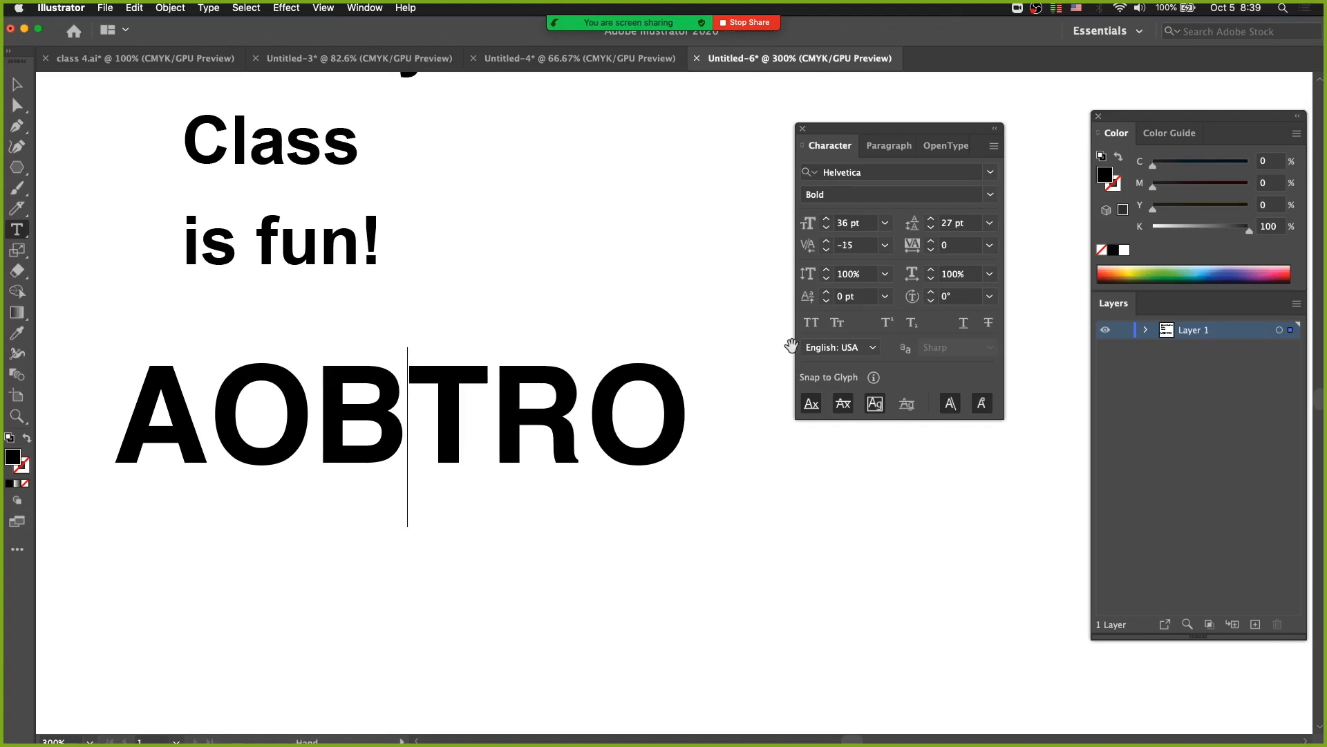
key("alt+Right")
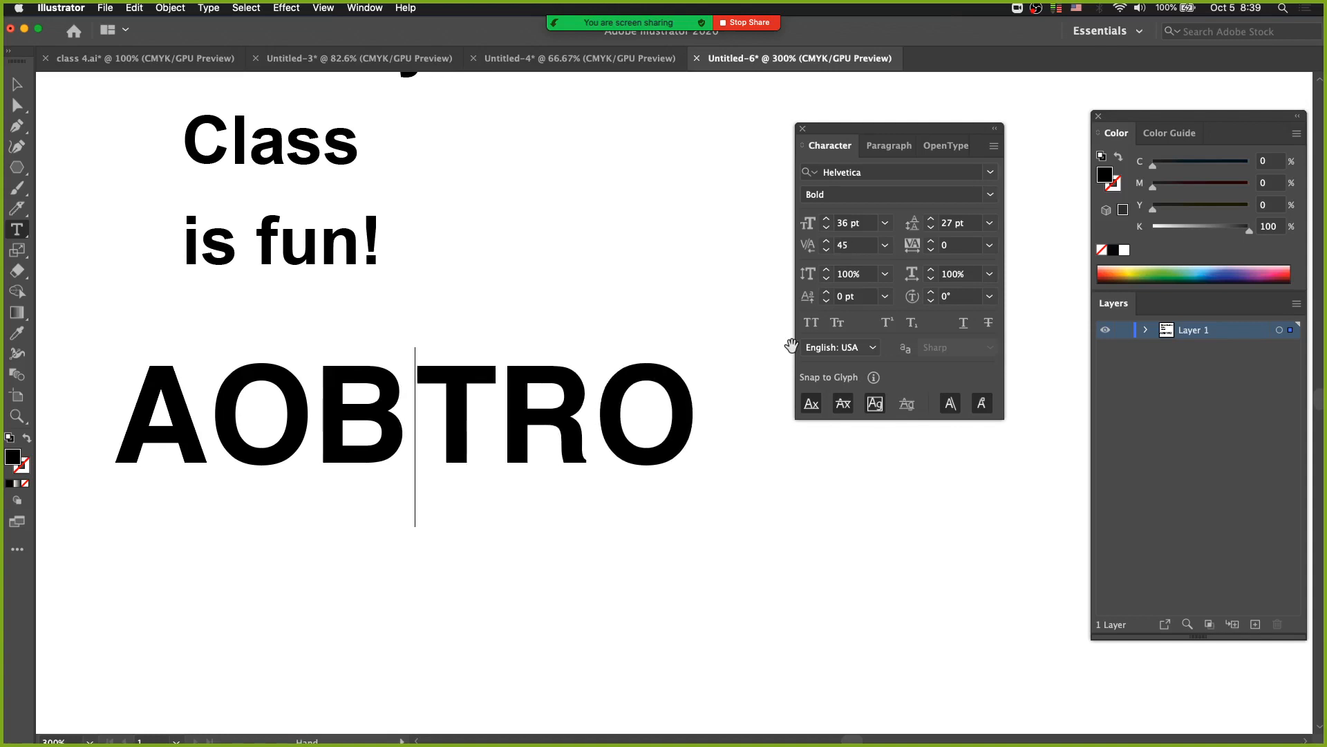
key("alt+Left")
key("alt+Left")
key("alt+Left")
key("alt+Left")
key("alt+Left")
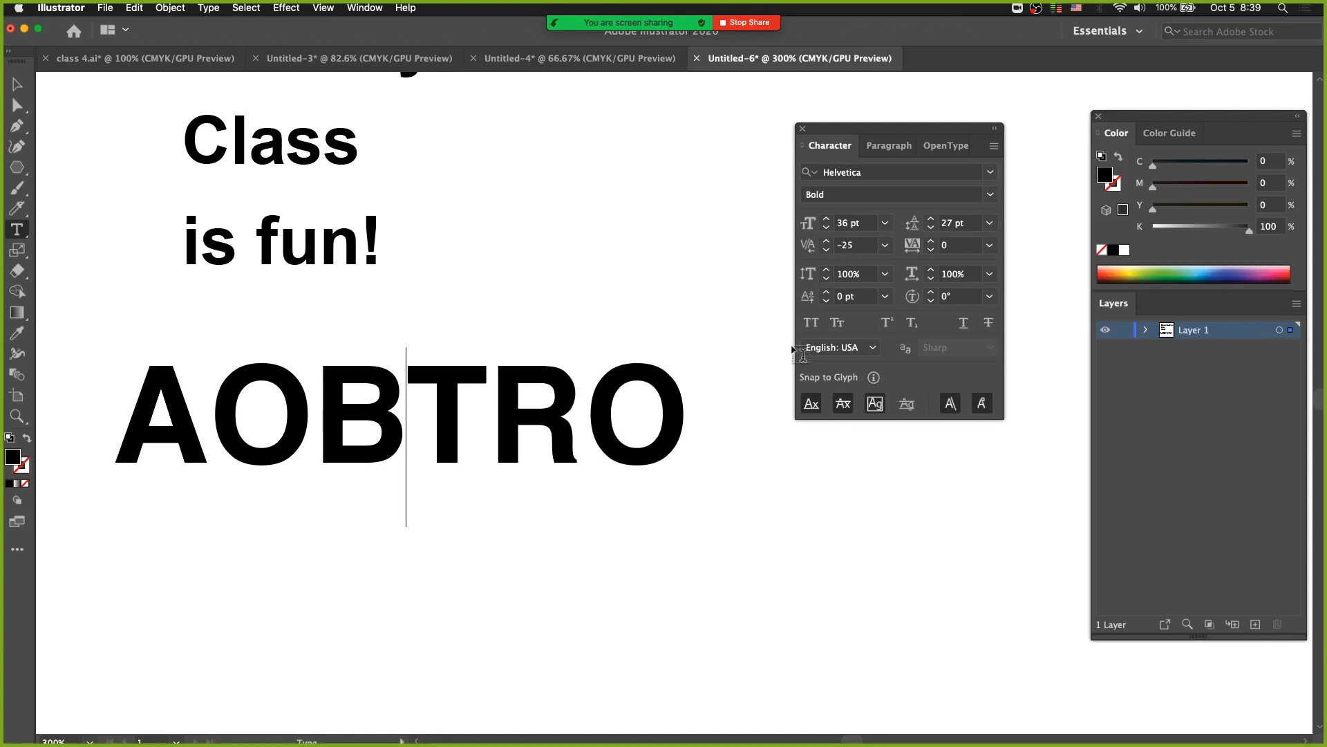
left_click(174, 291, "super")
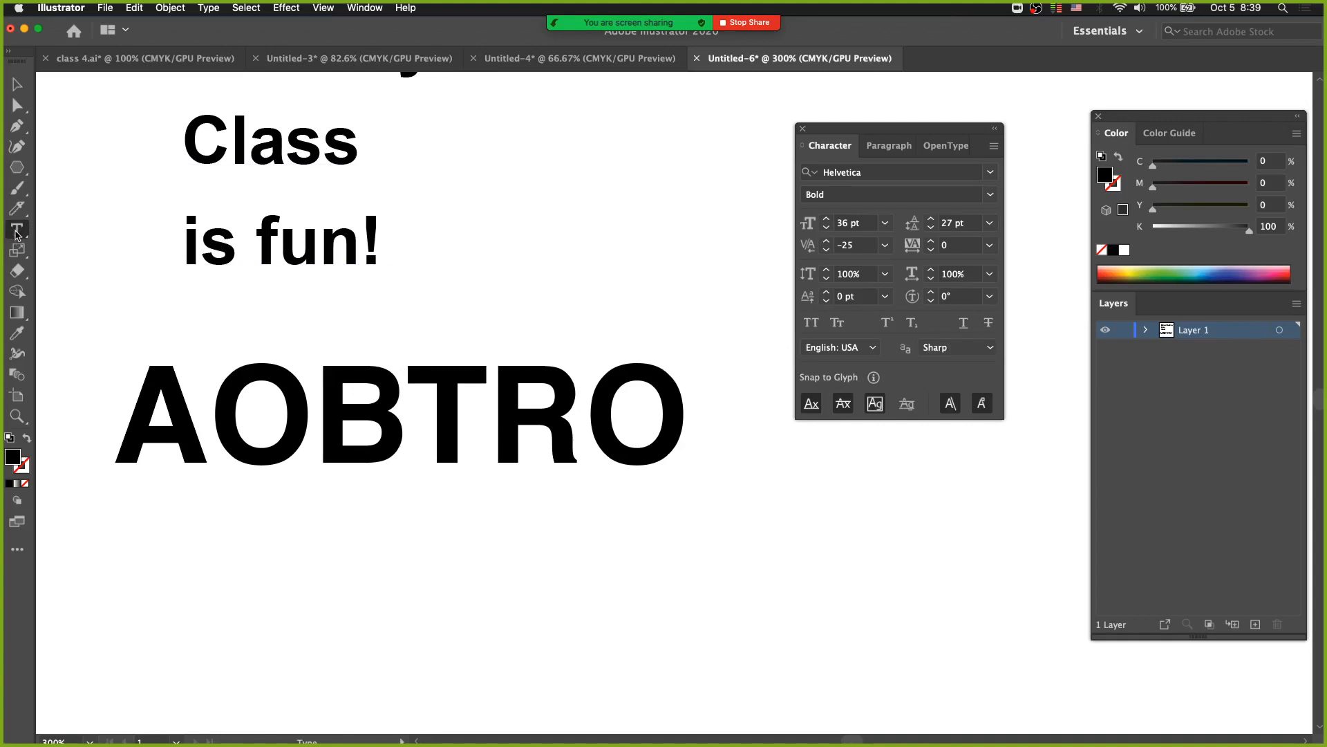
Place the cursor between B and T again, loosen the kerning to 35, and tighten it back to -25.
left_click(417, 409)
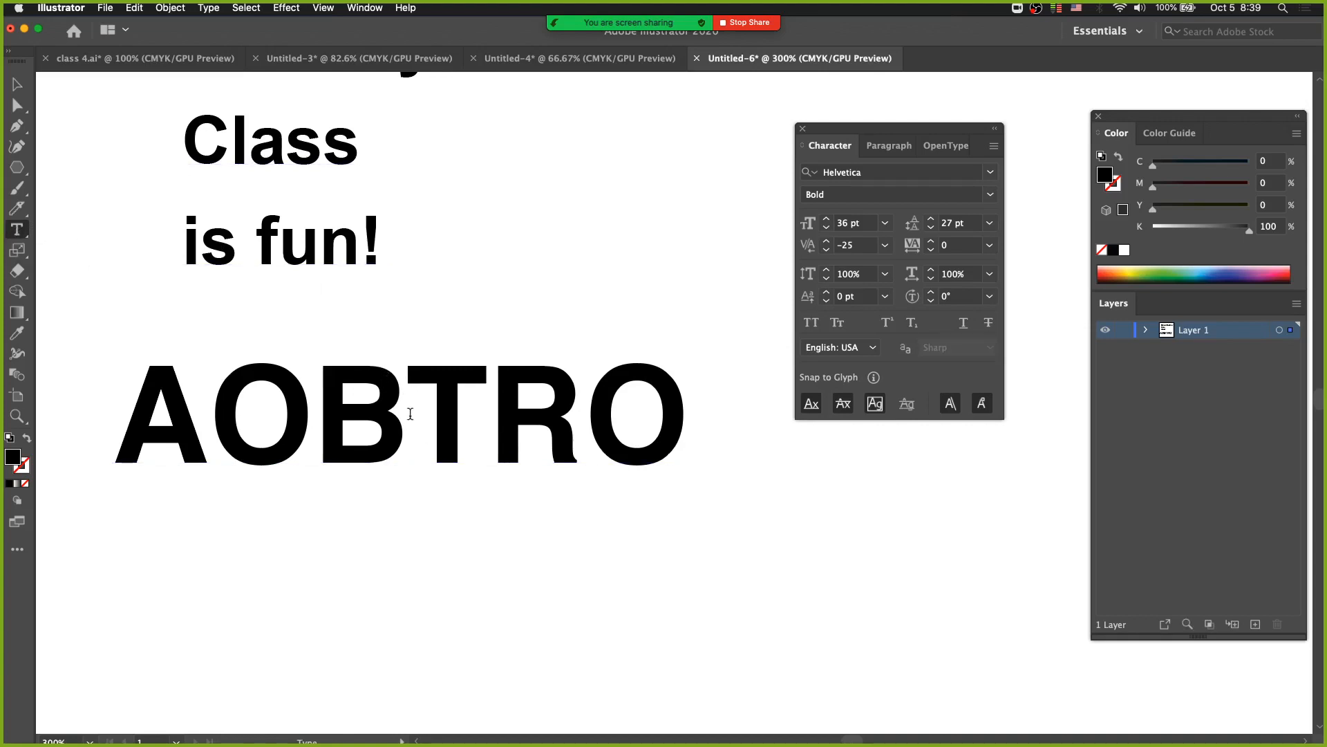
key("alt+Right")
key("alt+Right")
key("alt+Right")
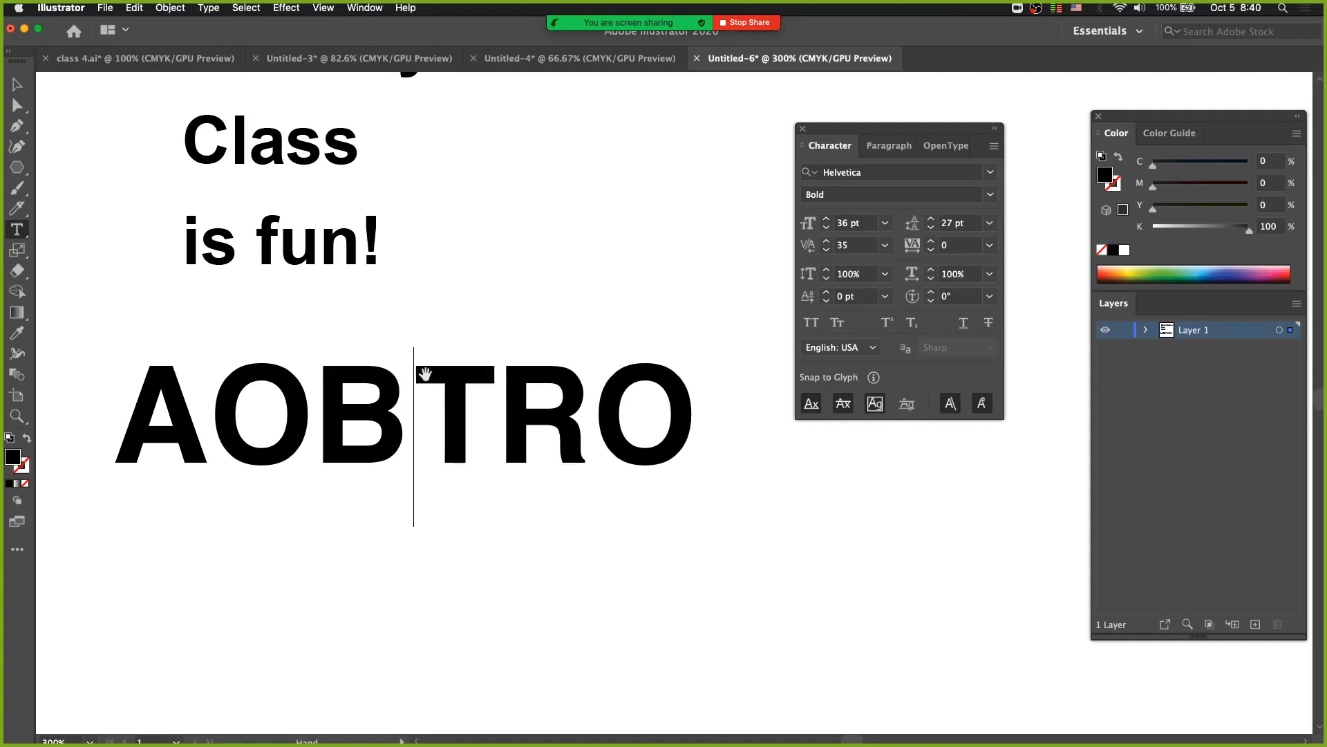
key("alt+Left")
key("alt+Left")
key("alt+Left")
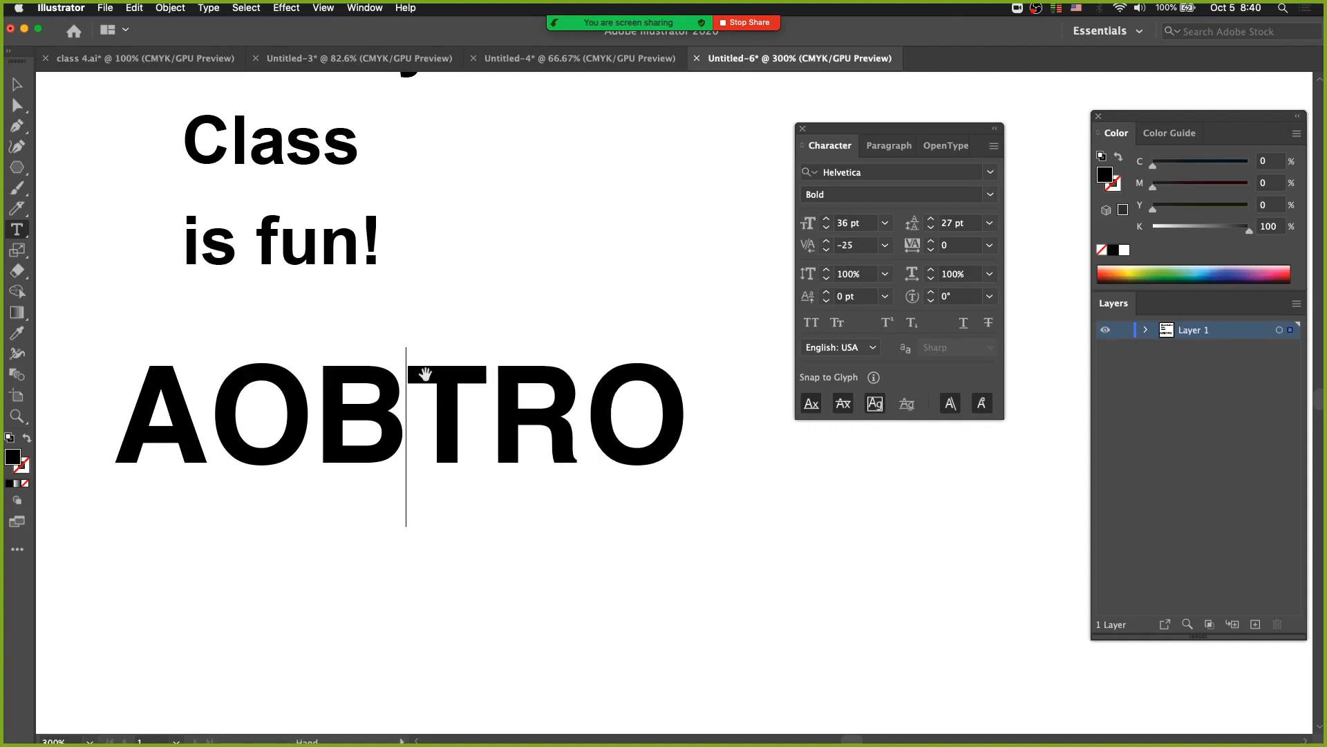
Loosen the B–T kerning to 45 and reduce it to 5.
key("alt+Right")
key("alt+Right")
key("alt+Right")
key("alt+Right")
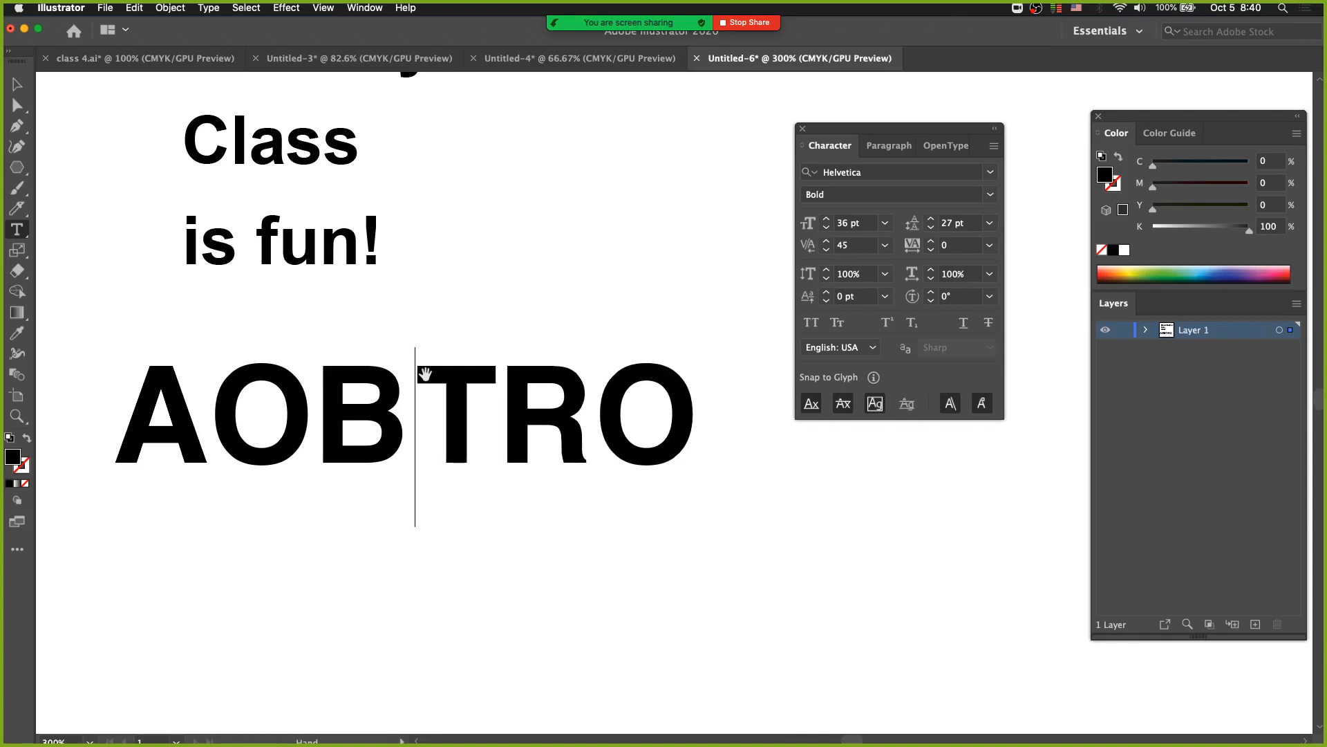
key("alt+Left")
key("alt+Left")
key("alt+Left")
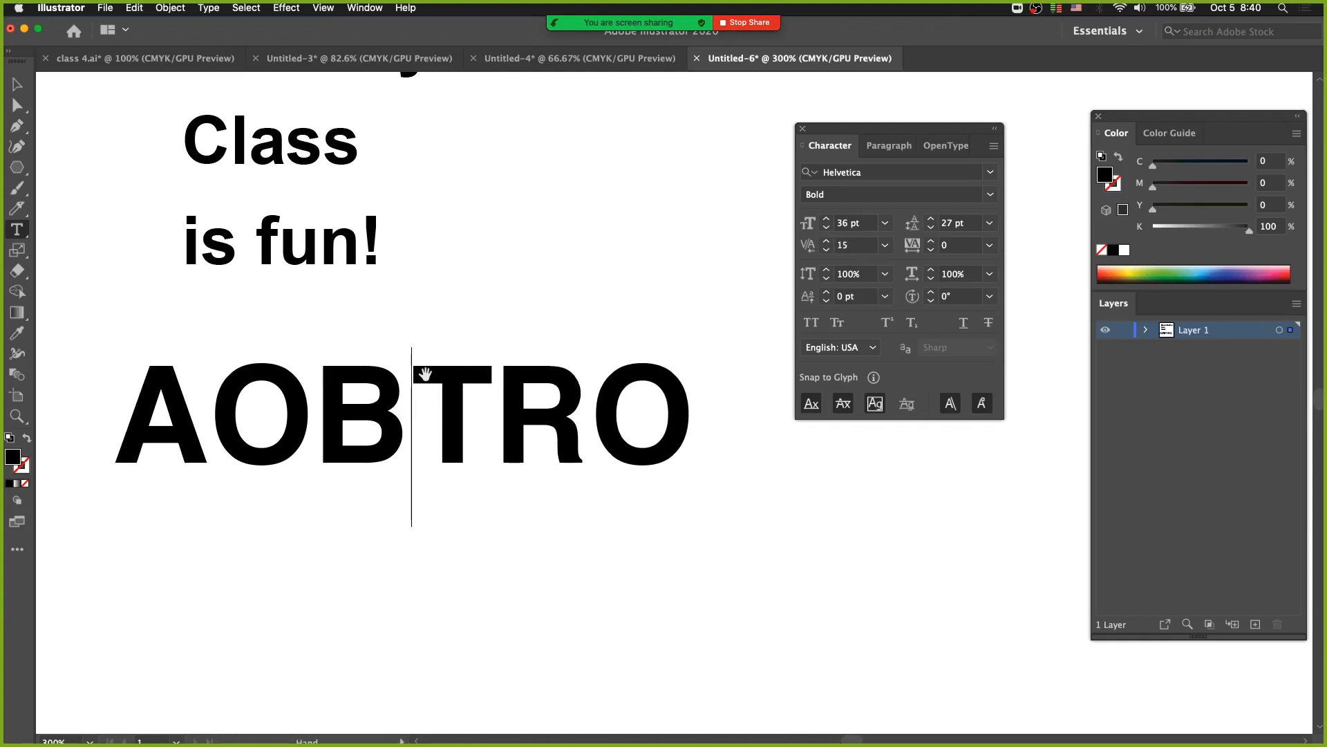
key("alt+Left")
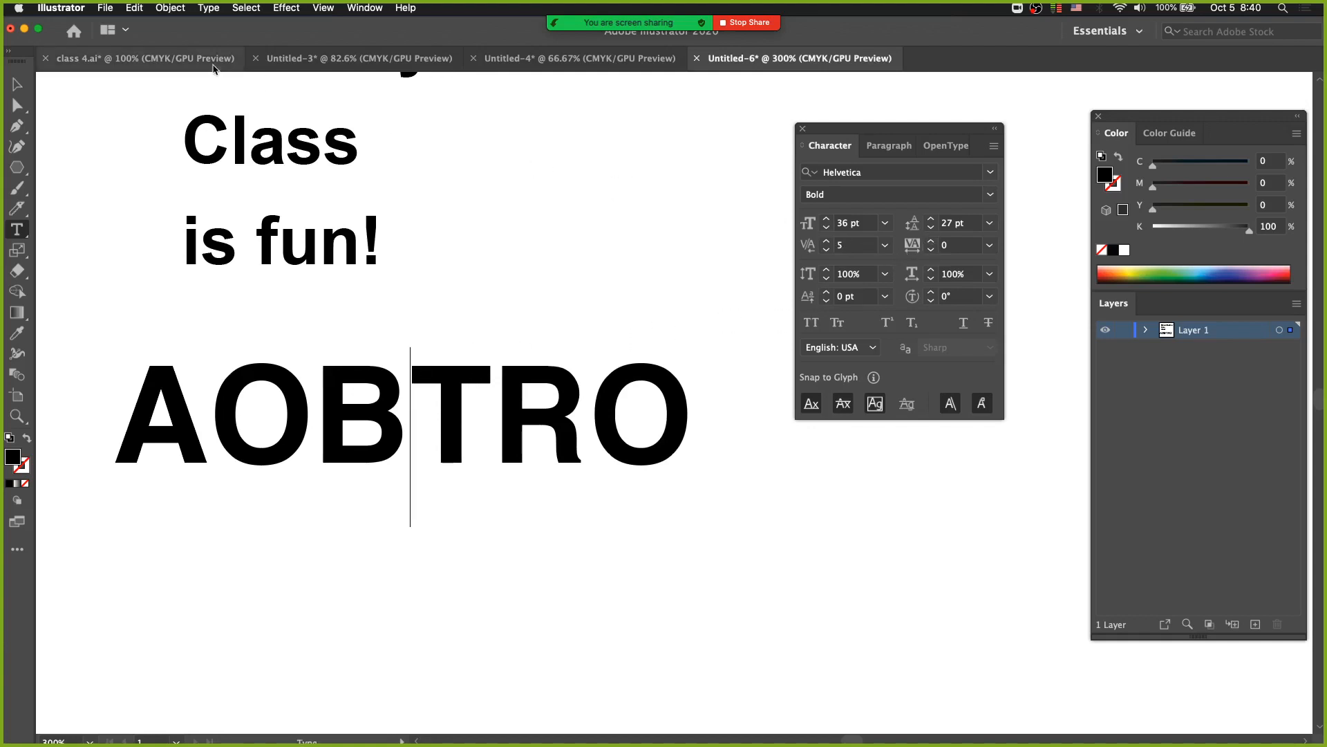
Check the Tracking increment in the Type preferences.
left_click(61, 11)
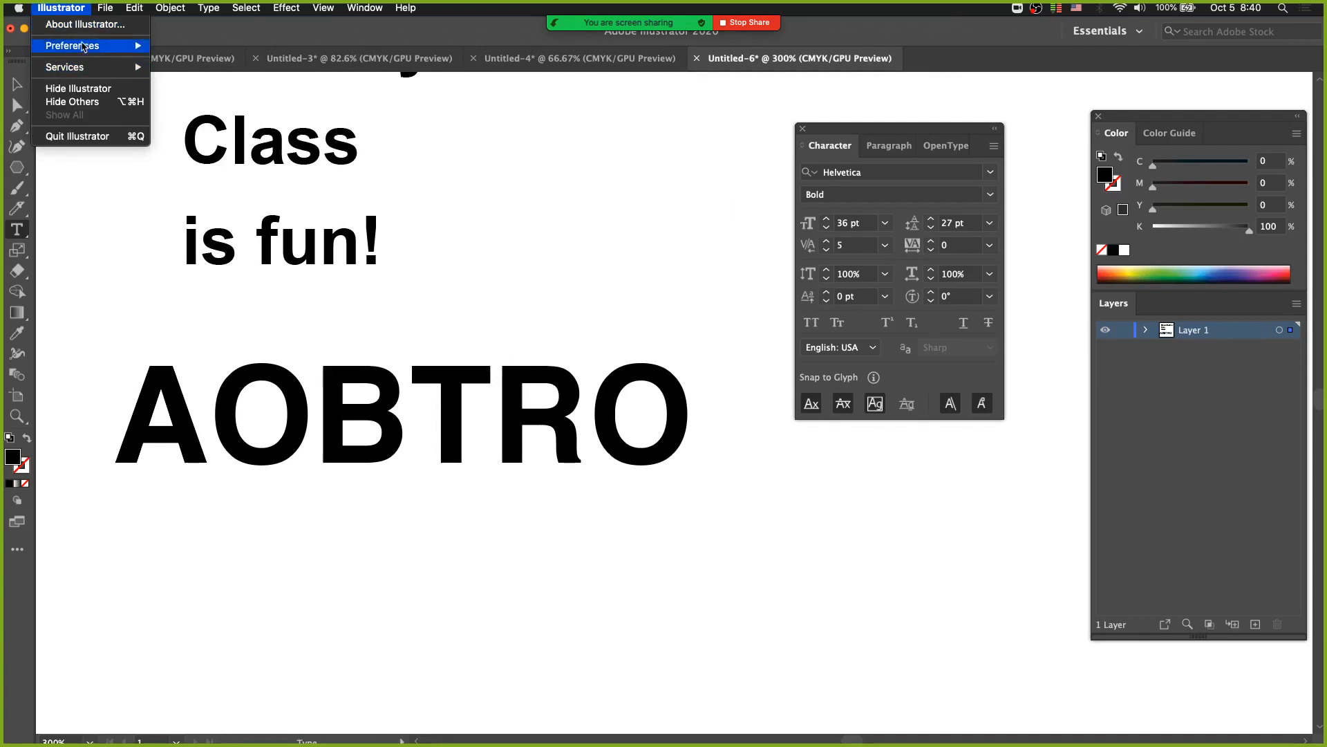
mouse_move(83, 46)
left_click(194, 74)
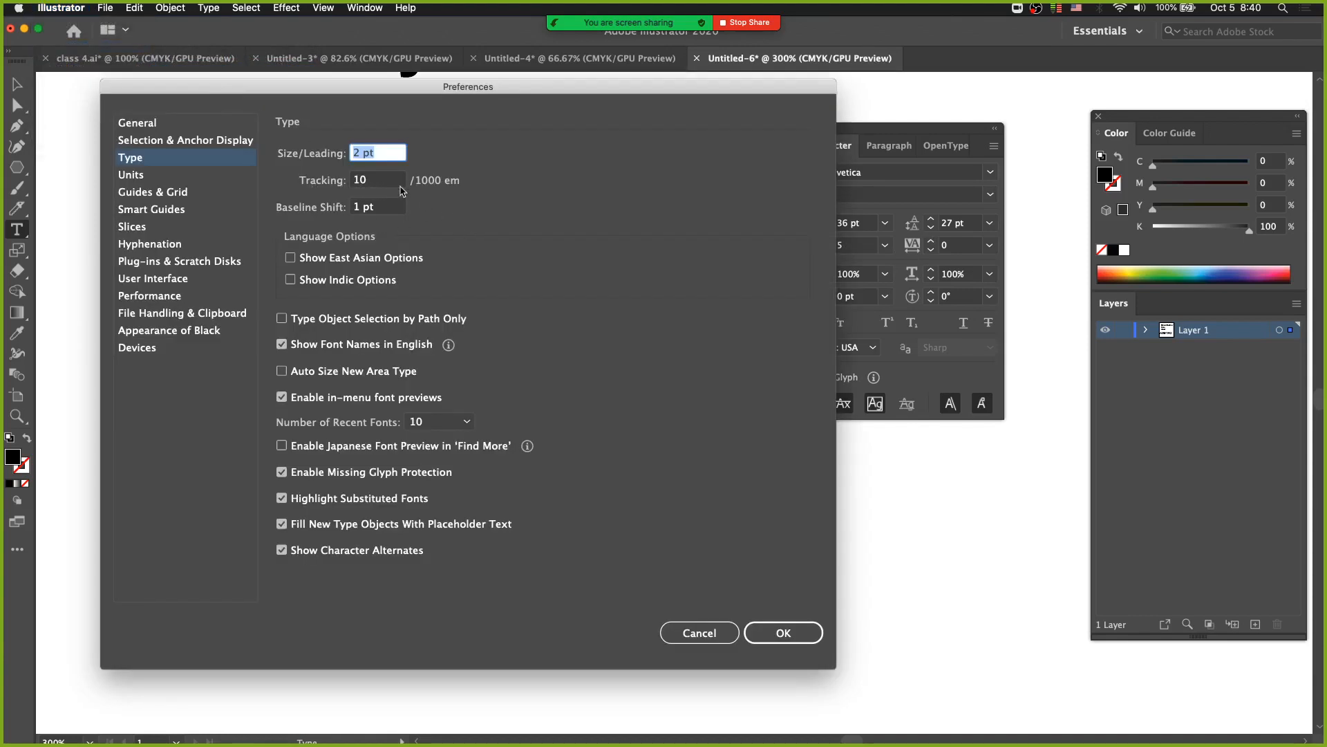
left_click(353, 181)
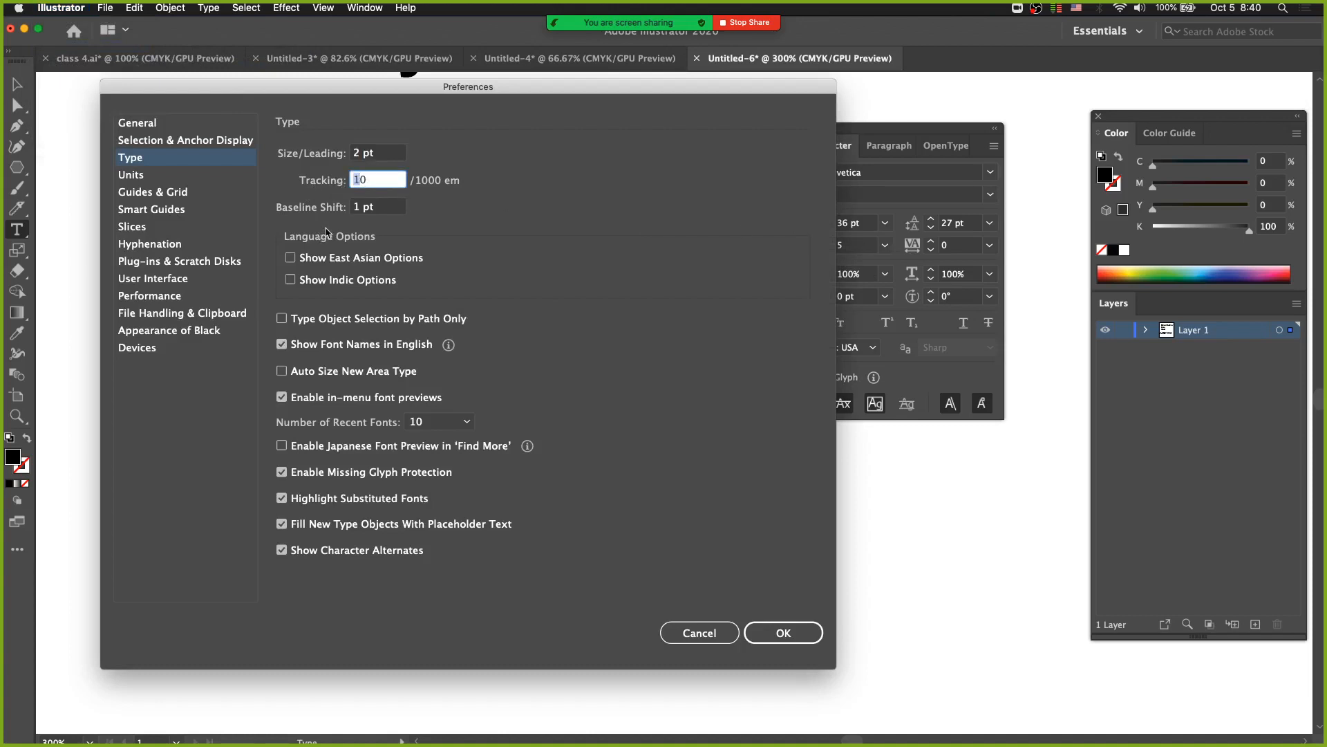
left_click(782, 631)
Open the B–T gap in AOBTRO to a kerning of 45 and tighten it to -15.
left_click(423, 433)
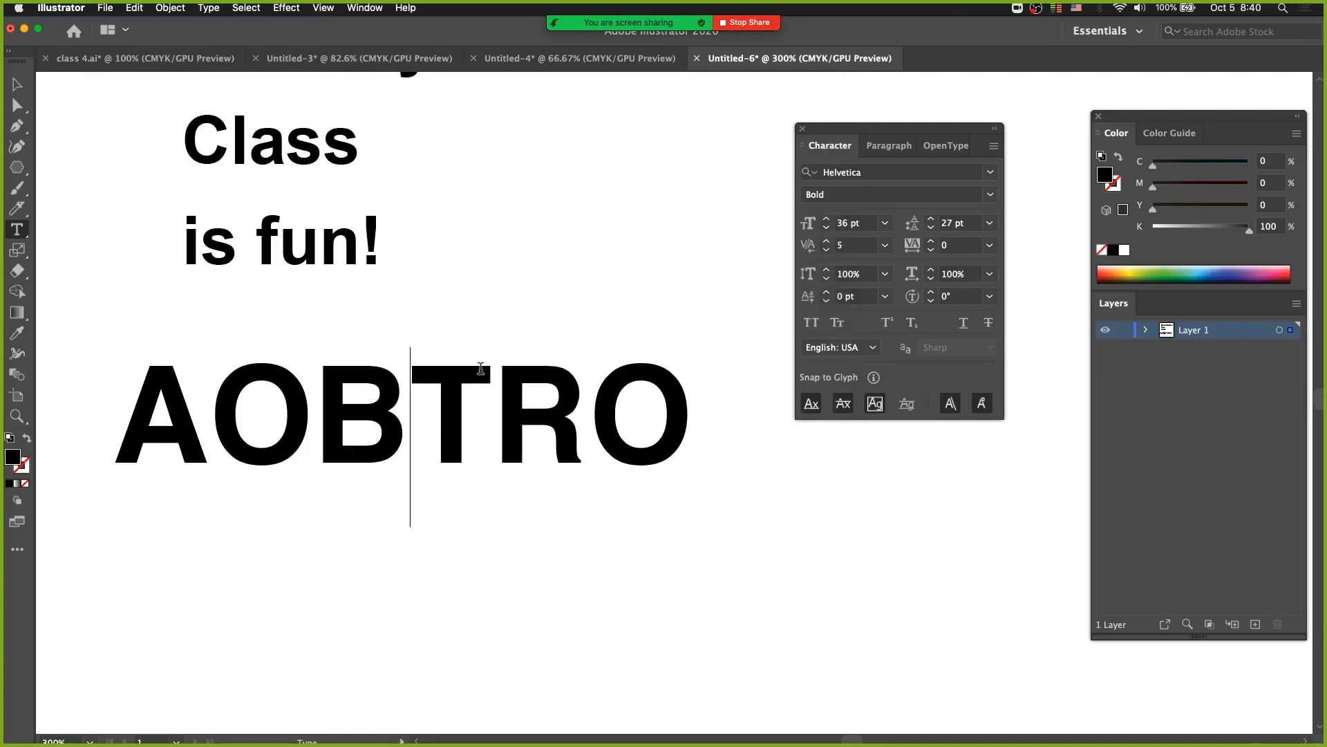
key("alt+Right")
key("alt+Right")
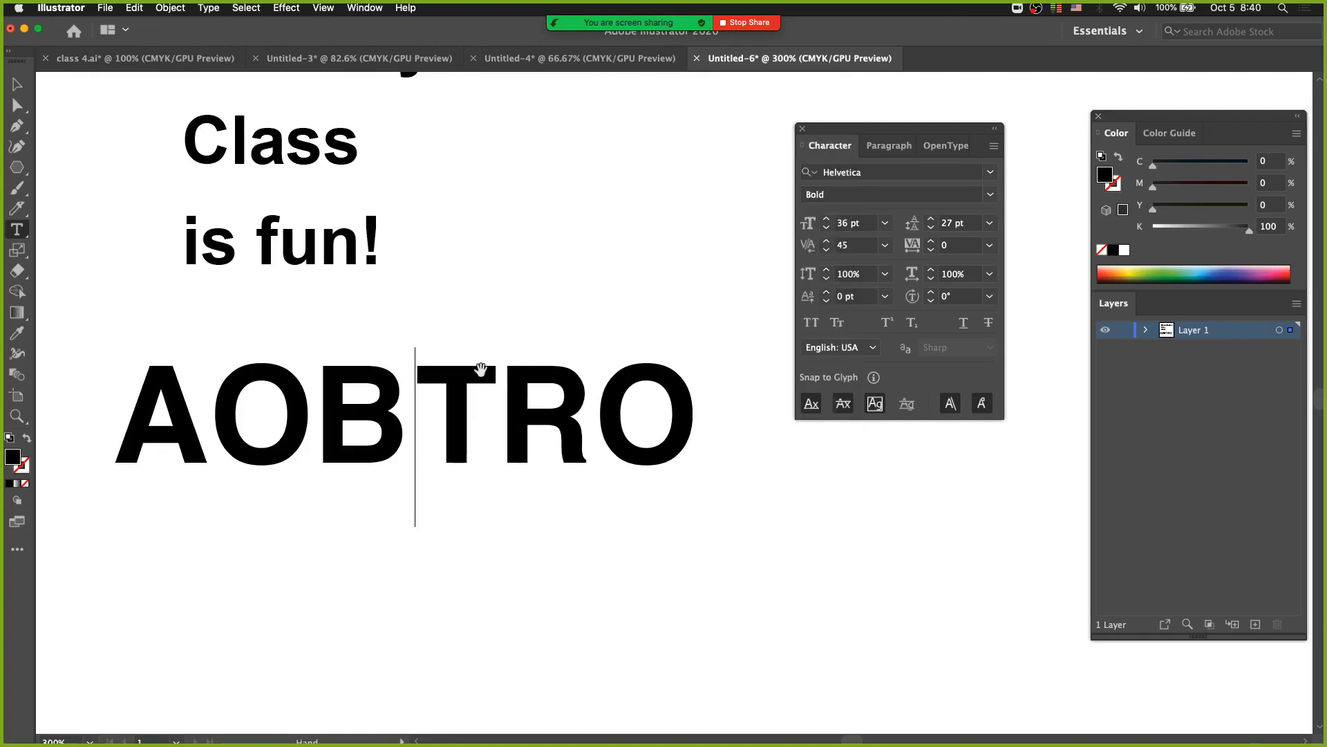
key("alt+Left")
key("alt+Left")
key("alt+Left")
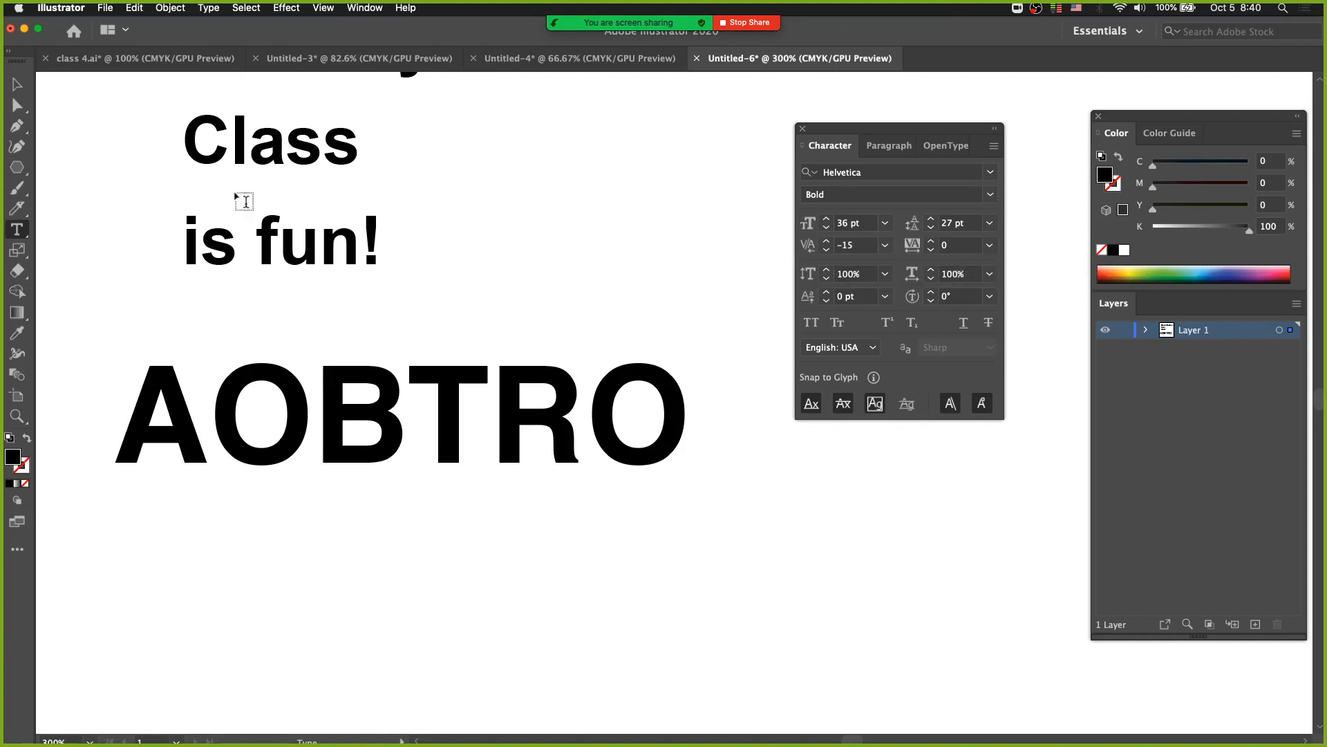
Set the Type preferences to a Tracking increment of 10/1000 em and a Size/Leading increment of 1 pt.
left_click(61, 8)
mouse_move(76, 45)
left_click(197, 73)
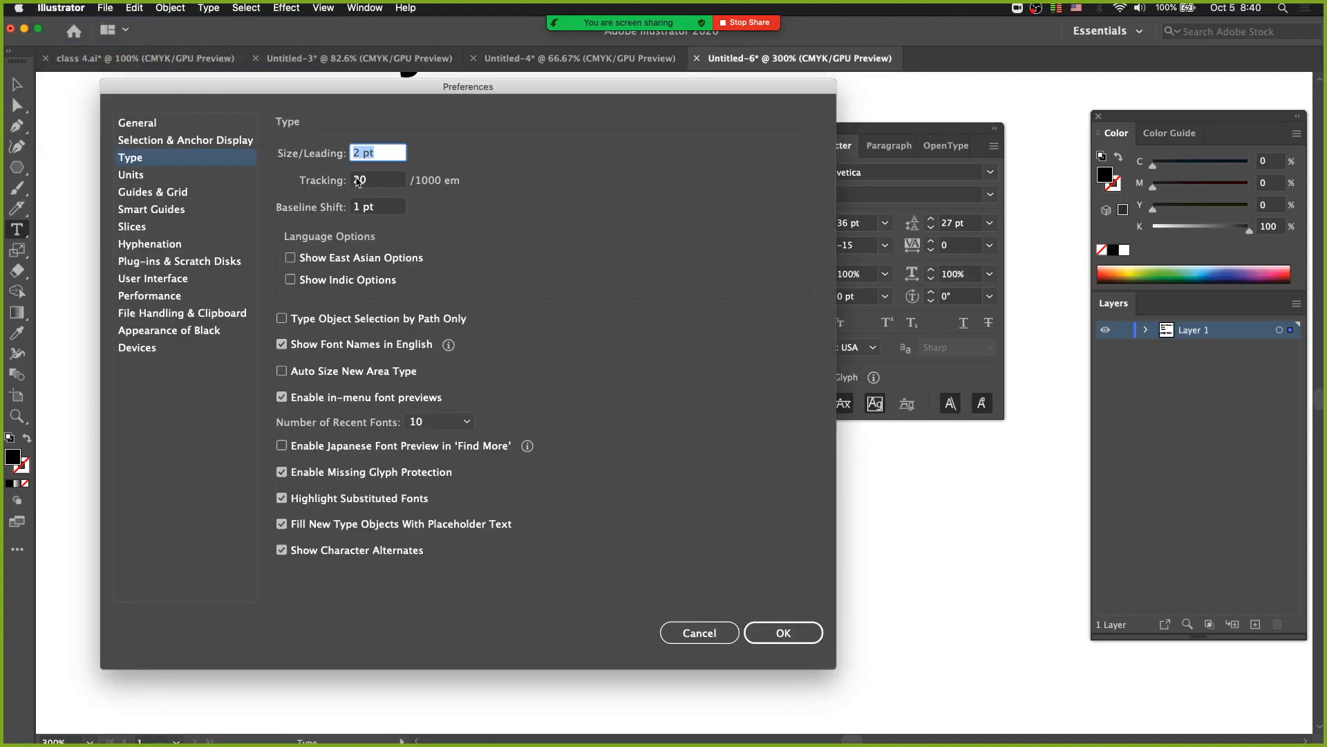
left_click(357, 182)
type("10")
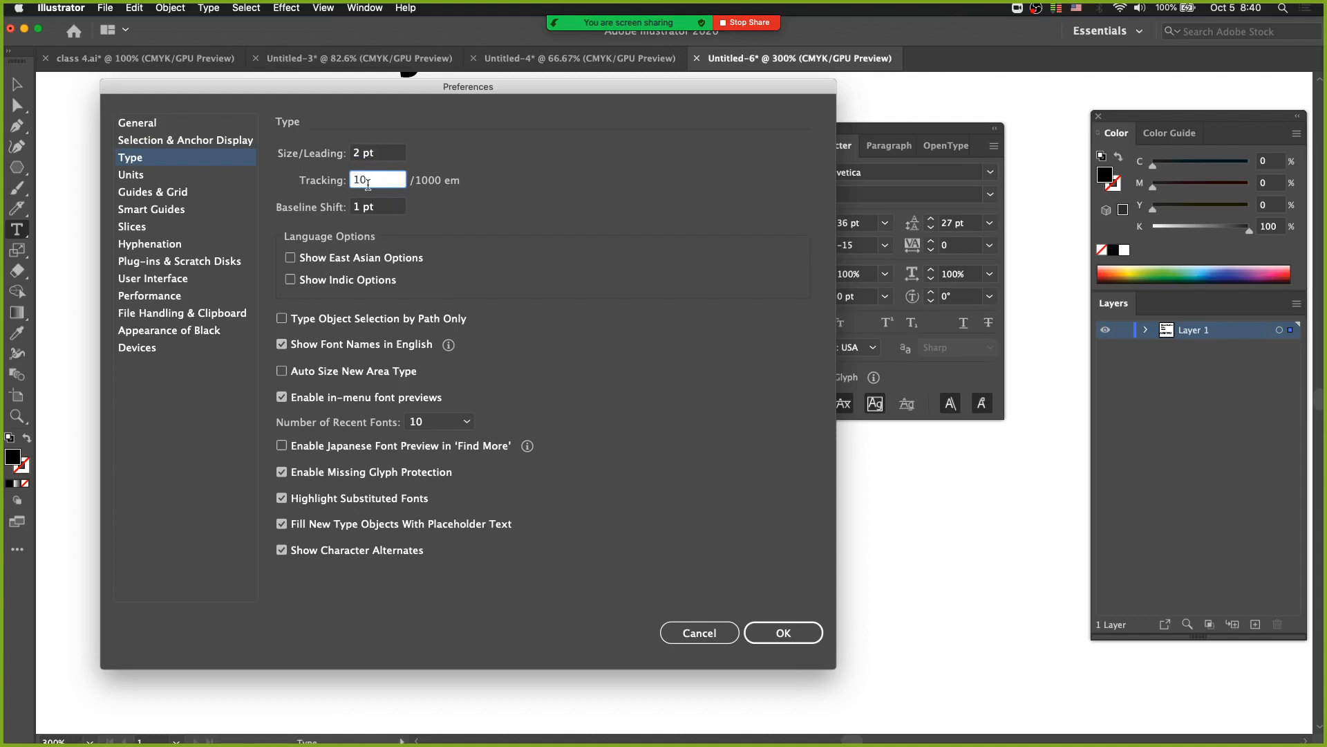
left_click(357, 154)
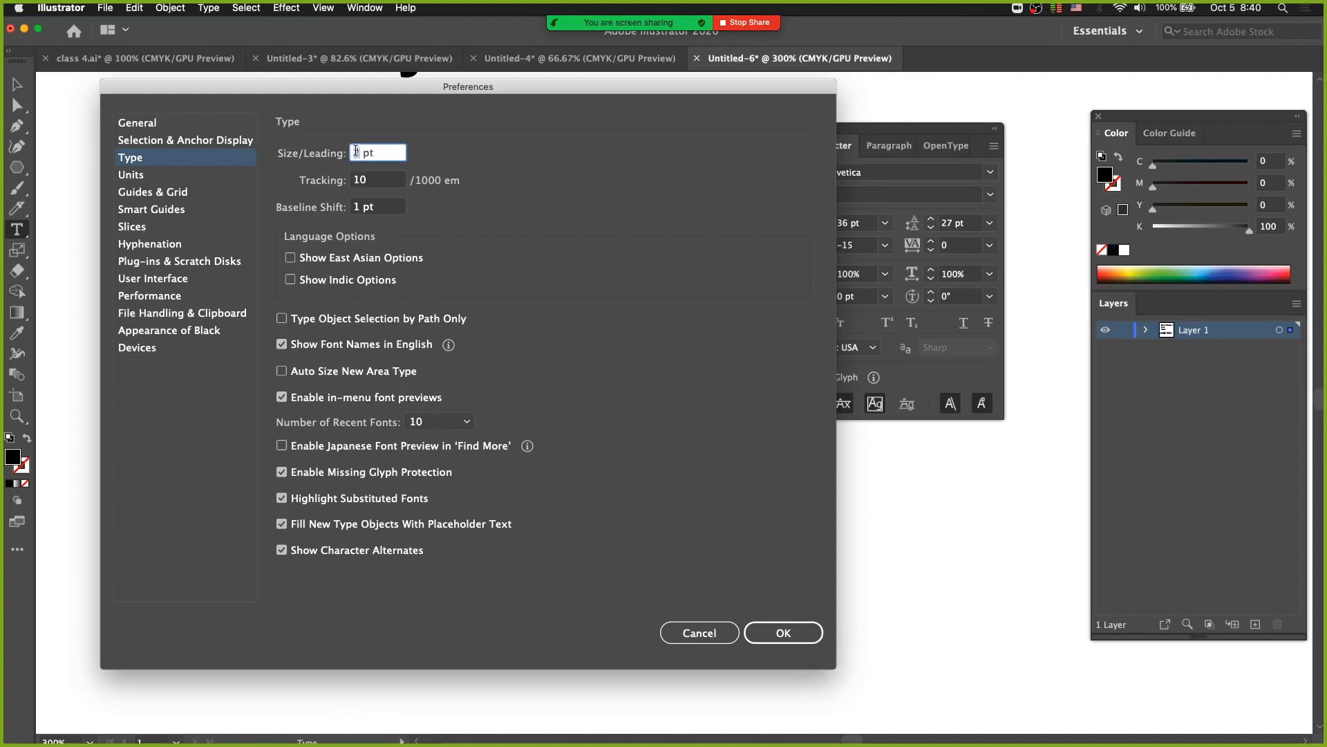
type("1")
left_click(773, 632)
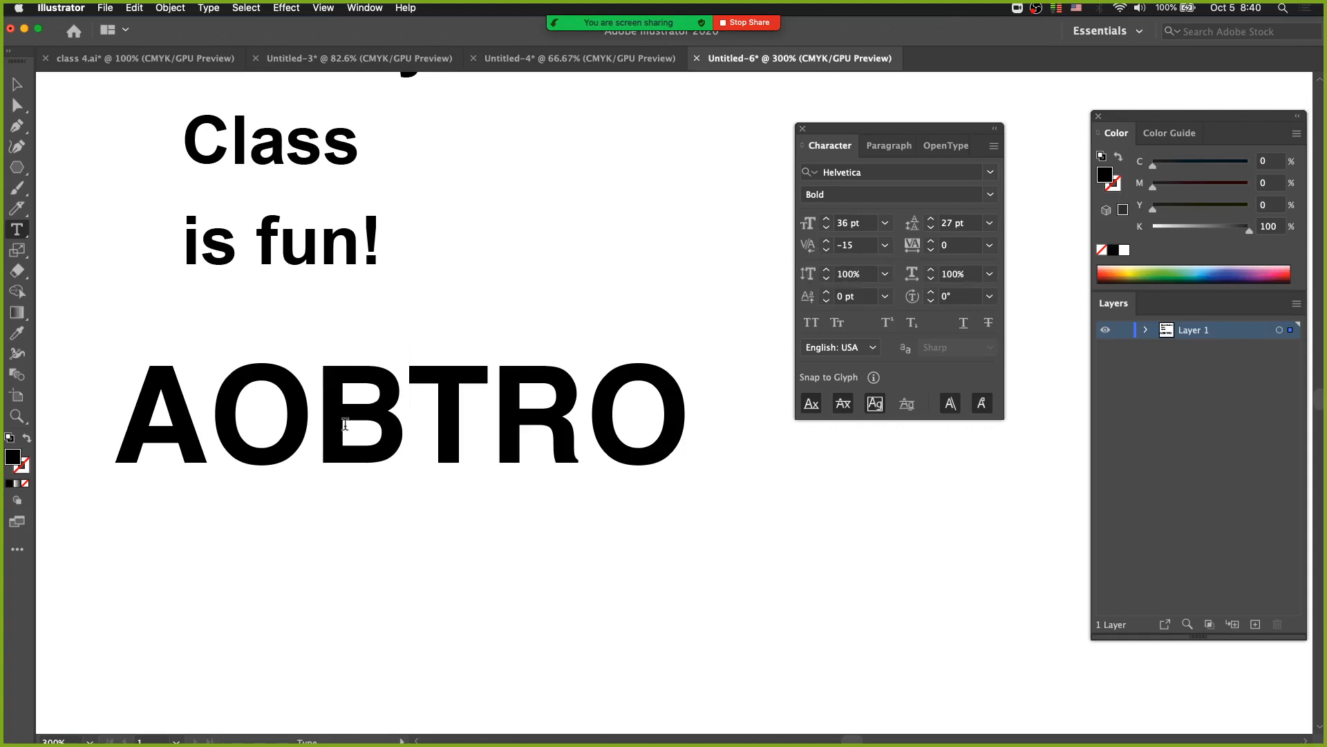
Tighten the kerning between the A and the first O of AOBTRO to -40.
left_click(207, 440)
key("alt+Left")
key("alt+Left")
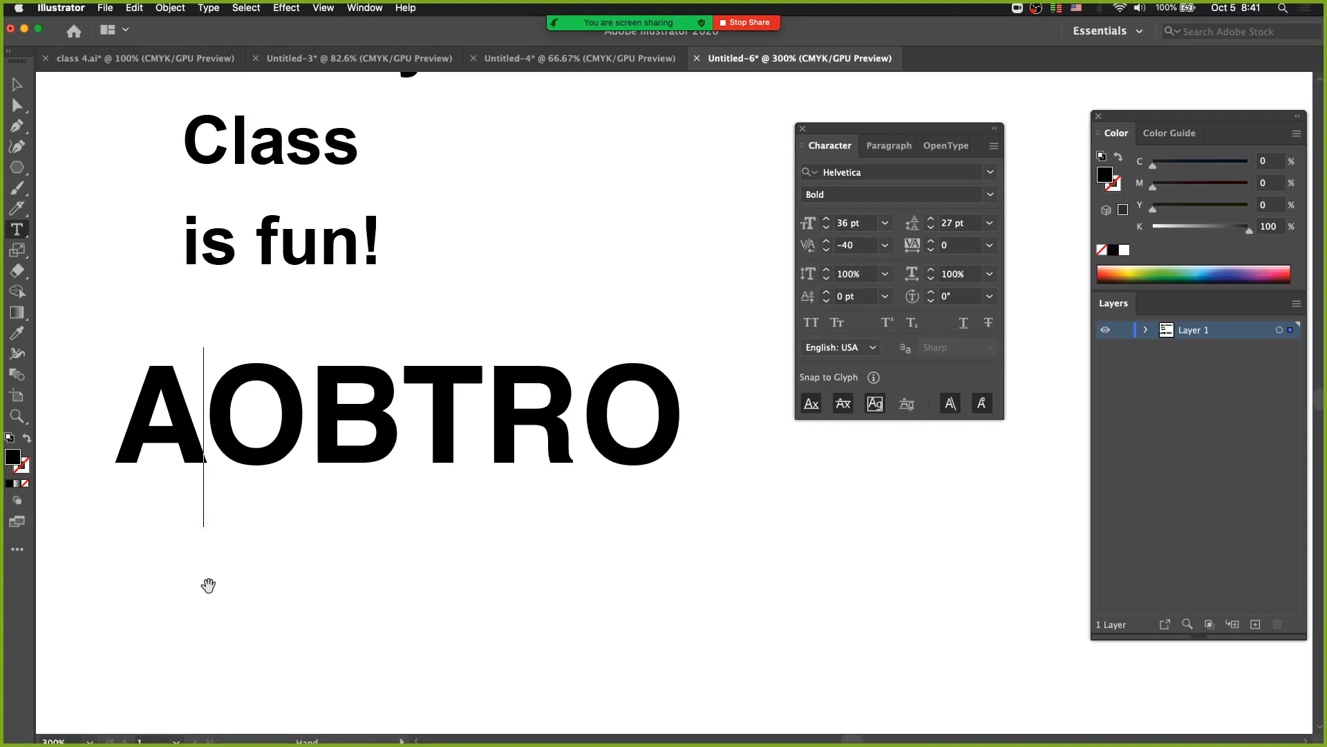
Alternately loosen and tighten the kerning between the A and the first O of AOBTRO to compare spacings.
key("alt+Right")
key("alt+Right")
key("alt+Right")
key("alt+Right")
key("alt+Left")
key("alt+Left")
key("alt+Left")
key("alt+Left")
key("alt+Left")
key("alt+Right")
key("alt+Right")
key("alt+Left")
key("alt+Right")
key("alt+Right")
key("alt+Left")
key("alt+Left")
key("alt+Left")
key("alt+Left")
key("alt+Right")
key("alt+Right")
key("alt+Right")
key("alt+Left")
key("alt+Left")
key("alt+Right")
key("alt+Right")
Undo the edits on AOBTRO to return to the unkerned Helvetica Bold version of the word.
key("super+z")
key("super+z")
key("super+z")
key("super+z")
key("super+z")
key("super+z")
key("super+z")
key("super+z")
key("super+z")
key("super+z")
key("super+z")
key("super+z")
key("super+z")
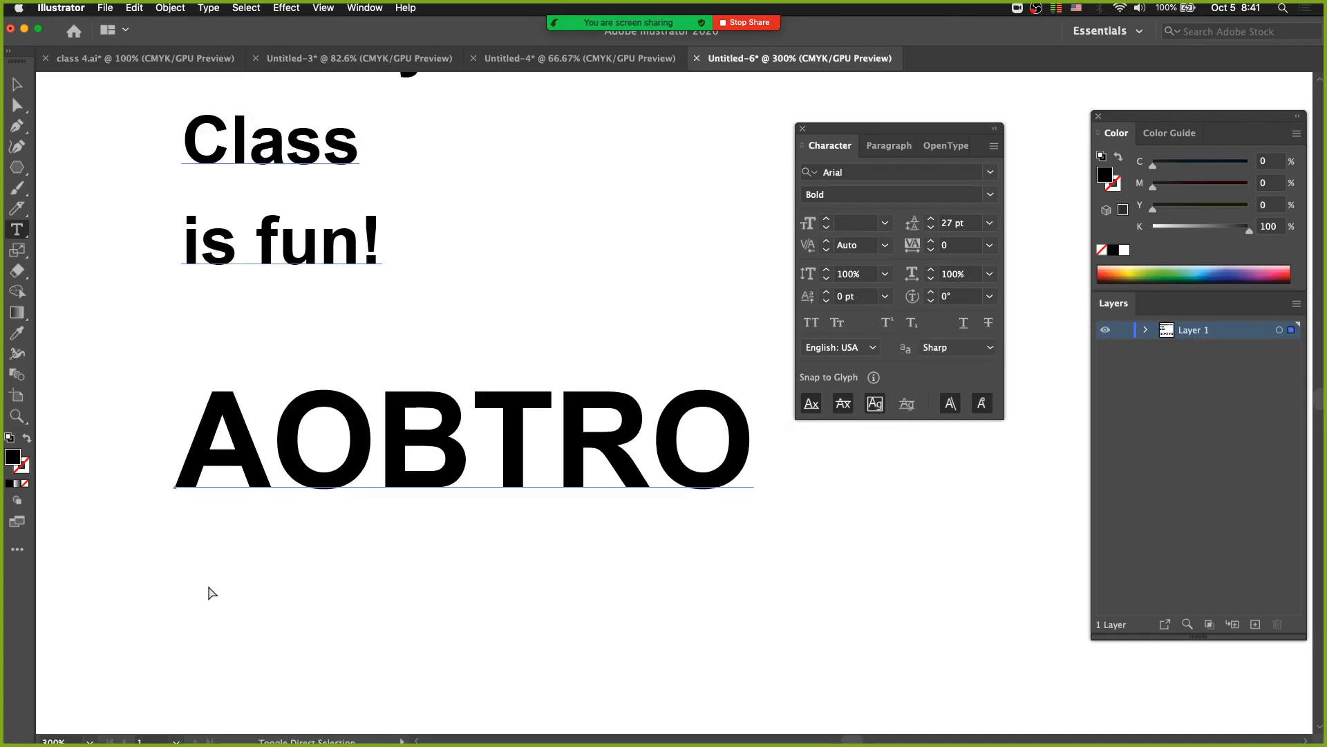
key("super+z")
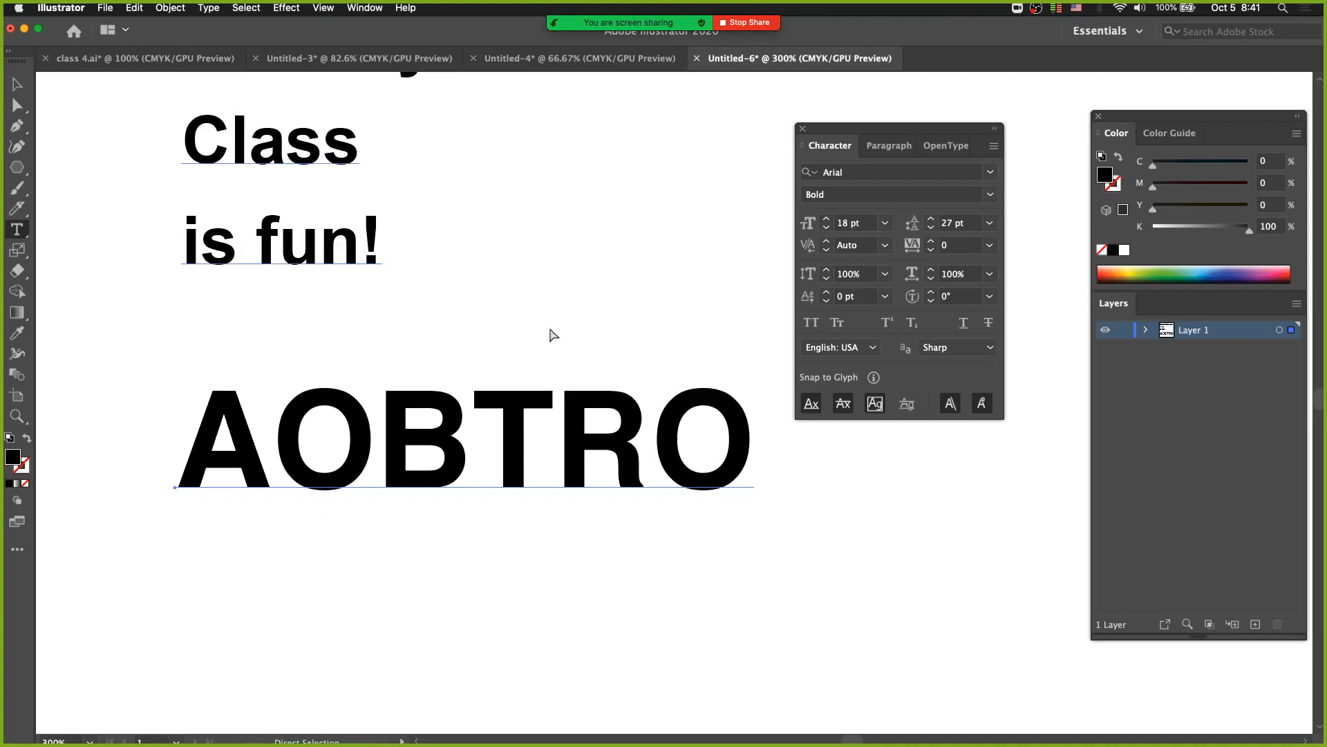
Place a duplicate of AOBTRO below the original and set the copy's B–T kerning to -10.
left_click_drag(443, 453, 392, 537)
left_click(401, 415)
left_click(435, 534)
key("alt+Left")
key("alt+Left")
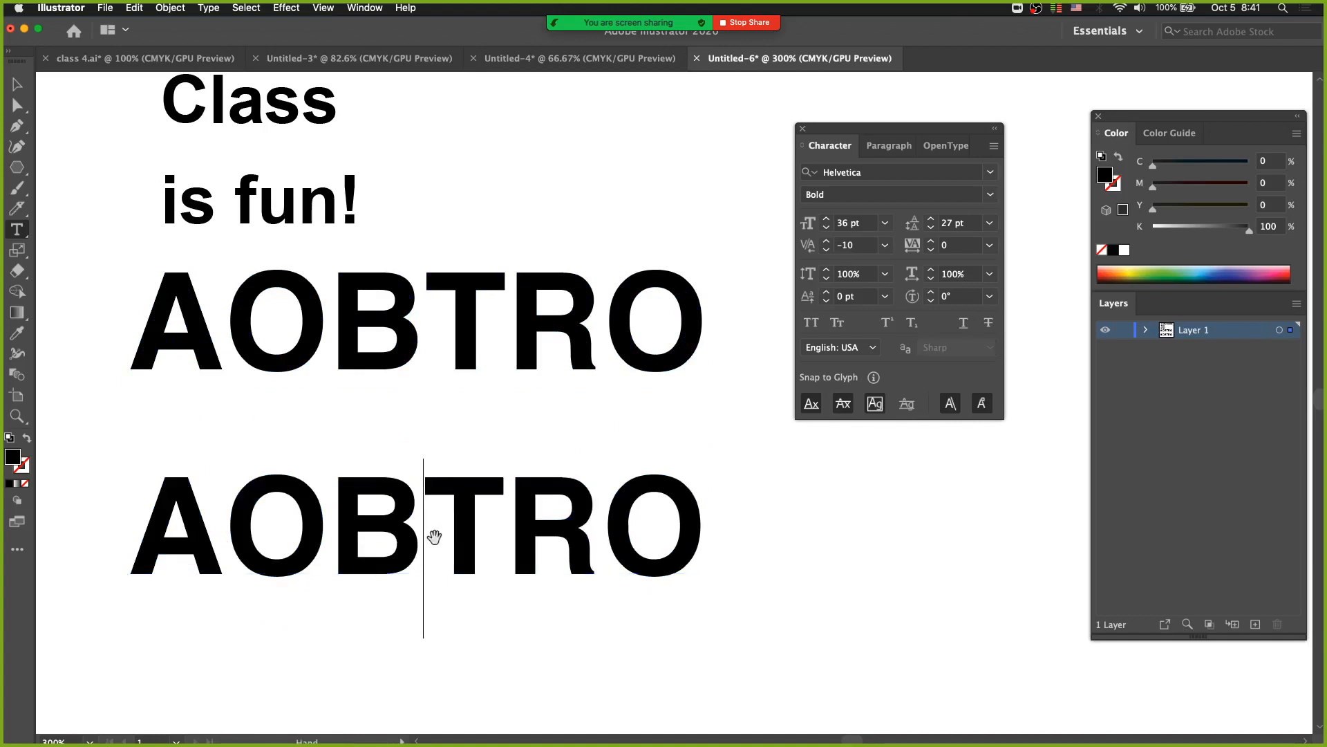
Set the kerning between the A and the first O of the lower AOBTRO to -50.
key("Left")
key("Left")
key("alt+Left")
key("alt+Left")
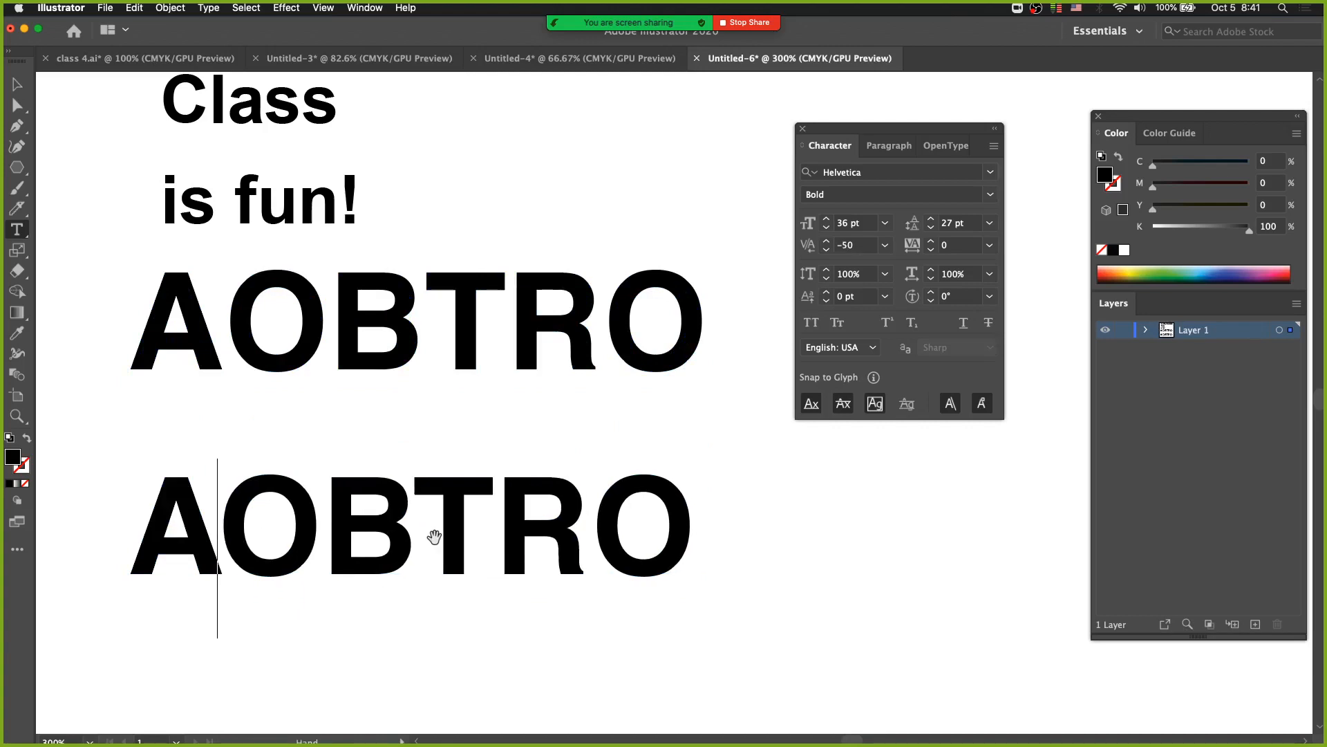
Tighten the R–O and T–R kerning in the lower AOBTRO and finish editing the text.
key("Right")
key("Right")
key("Right")
key("Right")
key("alt+Left")
key("Left")
key("alt+Left")
key("super+Right")
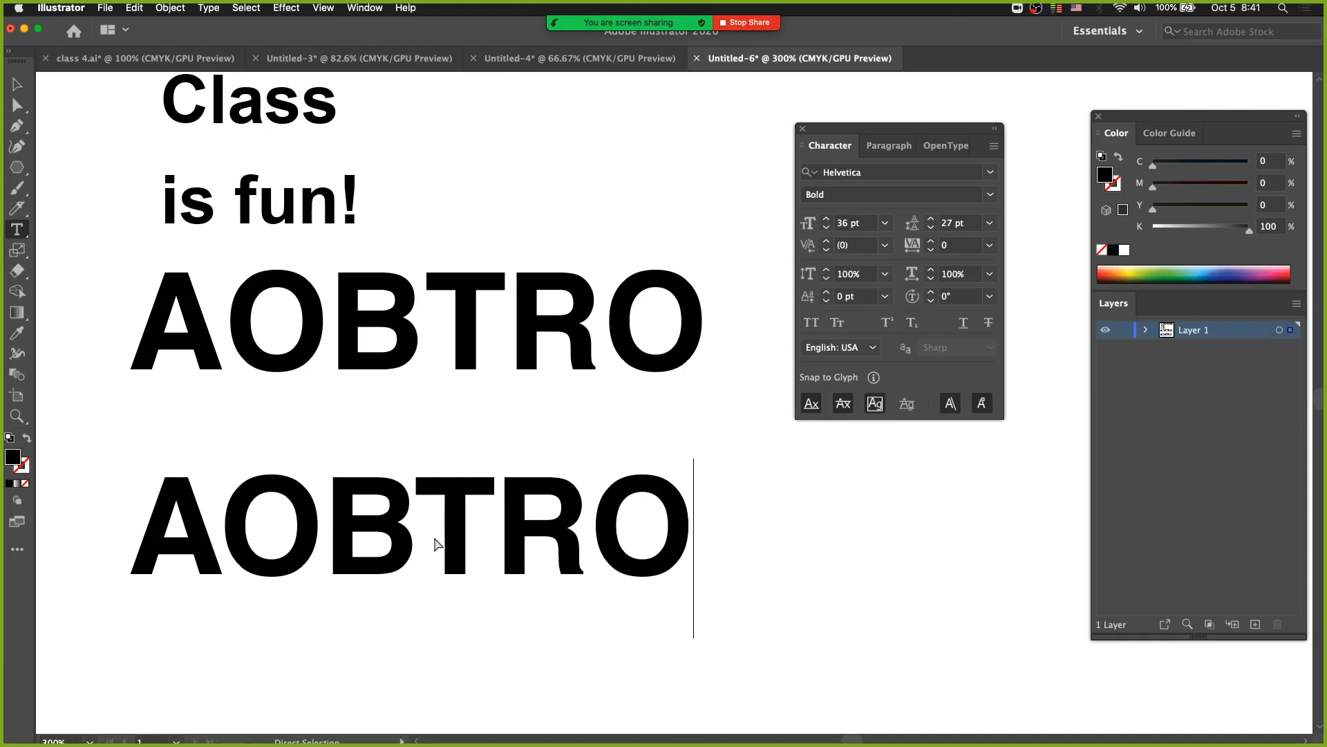
key("Escape")
Move the lower AOBTRO slightly right and down, set its R–O kerning to -20, and deselect it.
left_click_drag(462, 579, 523, 591)
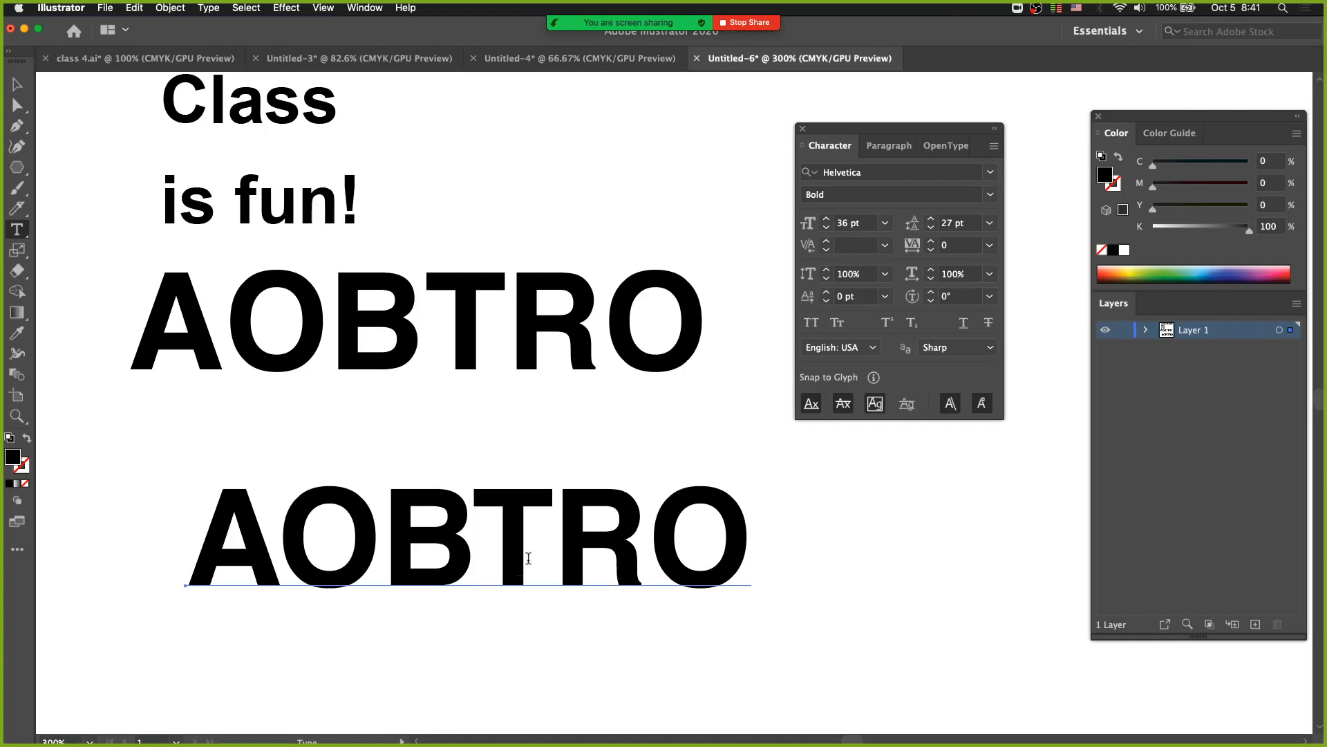
left_click(647, 550)
key("alt+Left")
left_click(902, 573, "super")
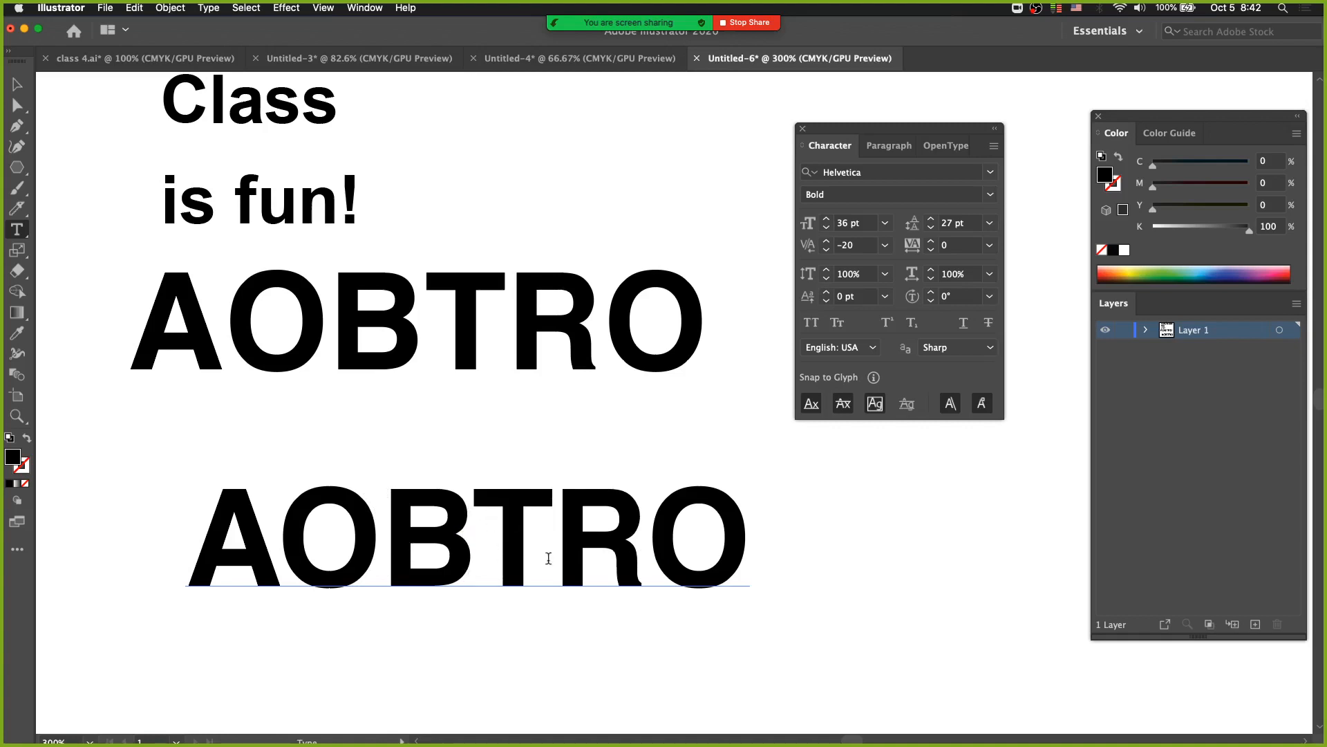
Loosen the kerning between the middle letters of the lower AOBTRO.
key("alt+Right")
left_click(478, 537)
key("Left")
key("alt+Right")
key("alt+Right")
key("alt+Right")
Compare the letter spacing of the upper AOBTRO with that of the lower kerned copy.
left_click_drag(511, 387, 666, 492)
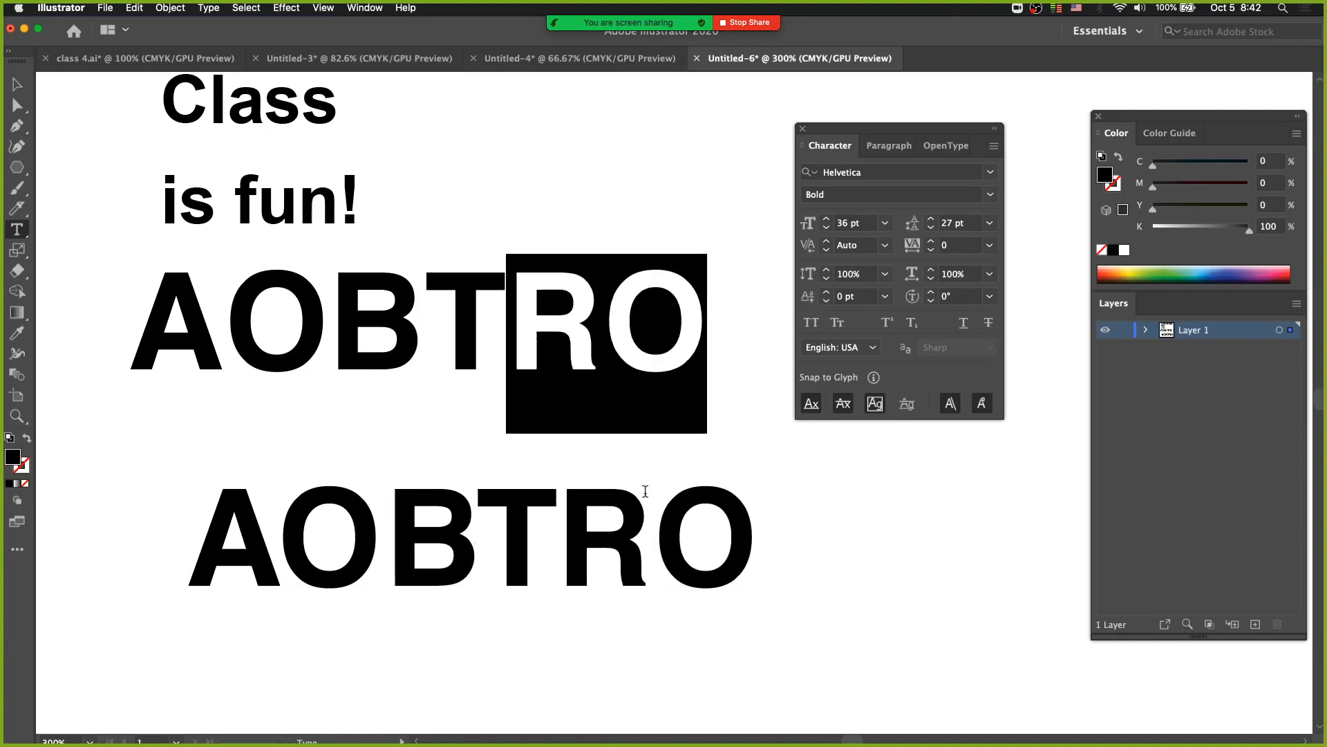
left_click_drag(454, 556, 449, 555)
left_click(477, 576, "super")
left_click(494, 572, "alt+super")
left_click(504, 564, "alt+super")
left_click_drag(583, 430, 216, 570)
left_click_drag(488, 506, 385, 450)
left_click(456, 453, "super")
left_click_drag(476, 345, 321, 505)
left_click(432, 453, "alt+super")
left_click_drag(527, 430, 249, 435)
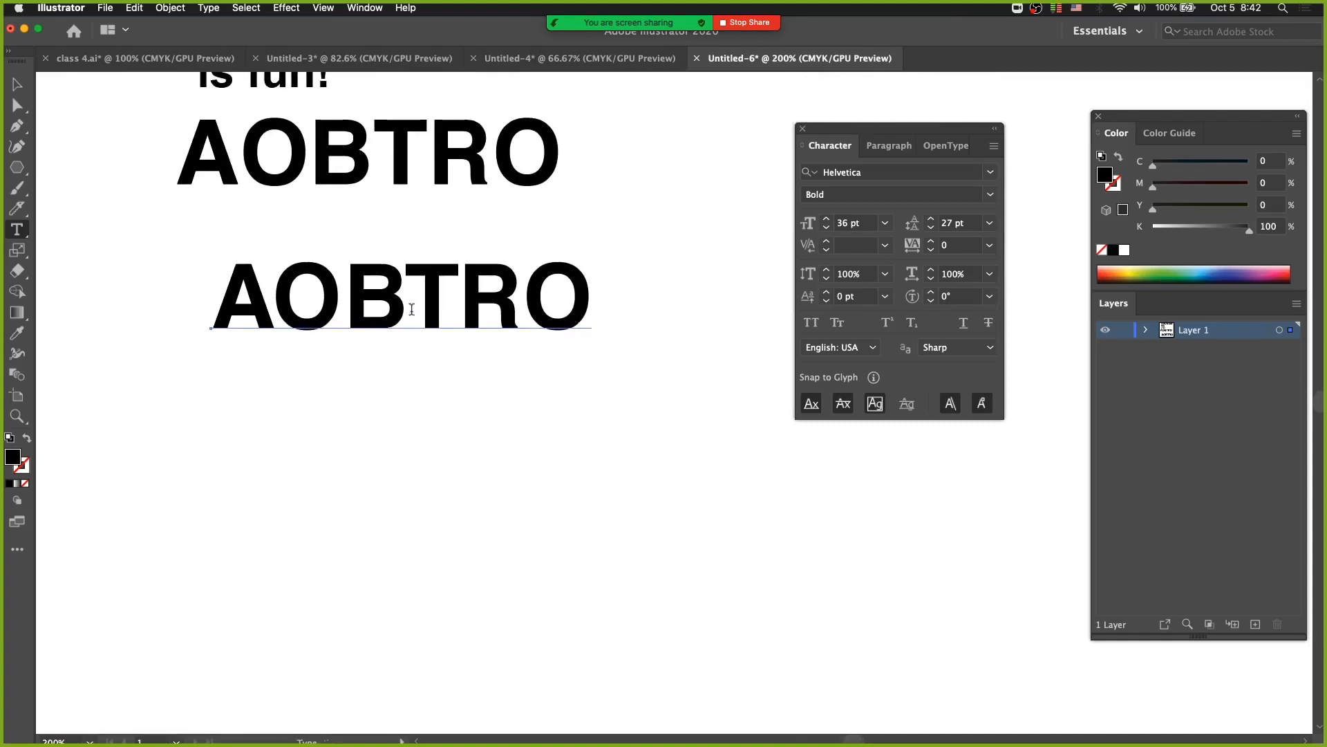
Set the kerning between the A and the first O of the lower AOBTRO to 0.
left_click(407, 428, "super")
left_click(278, 300)
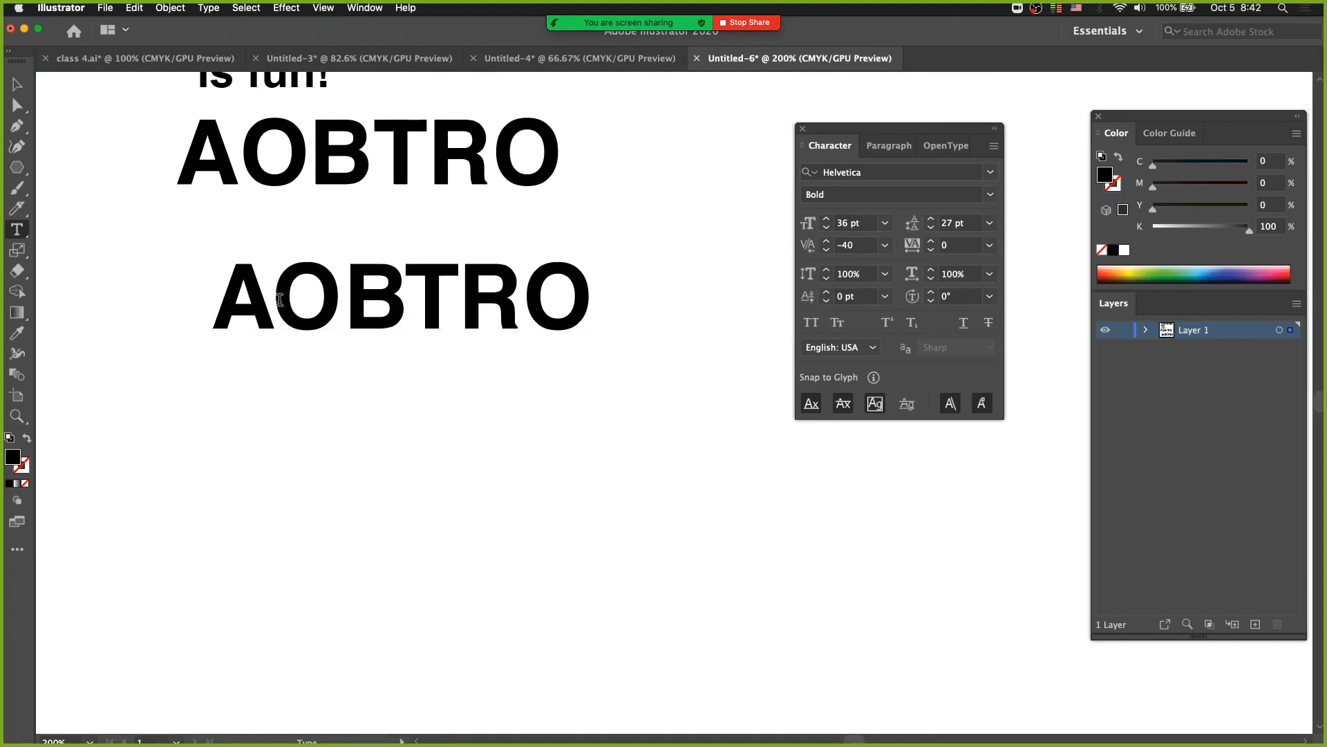
key("alt+Left")
key("alt+Right")
key("alt+Right")
key("alt+Right")
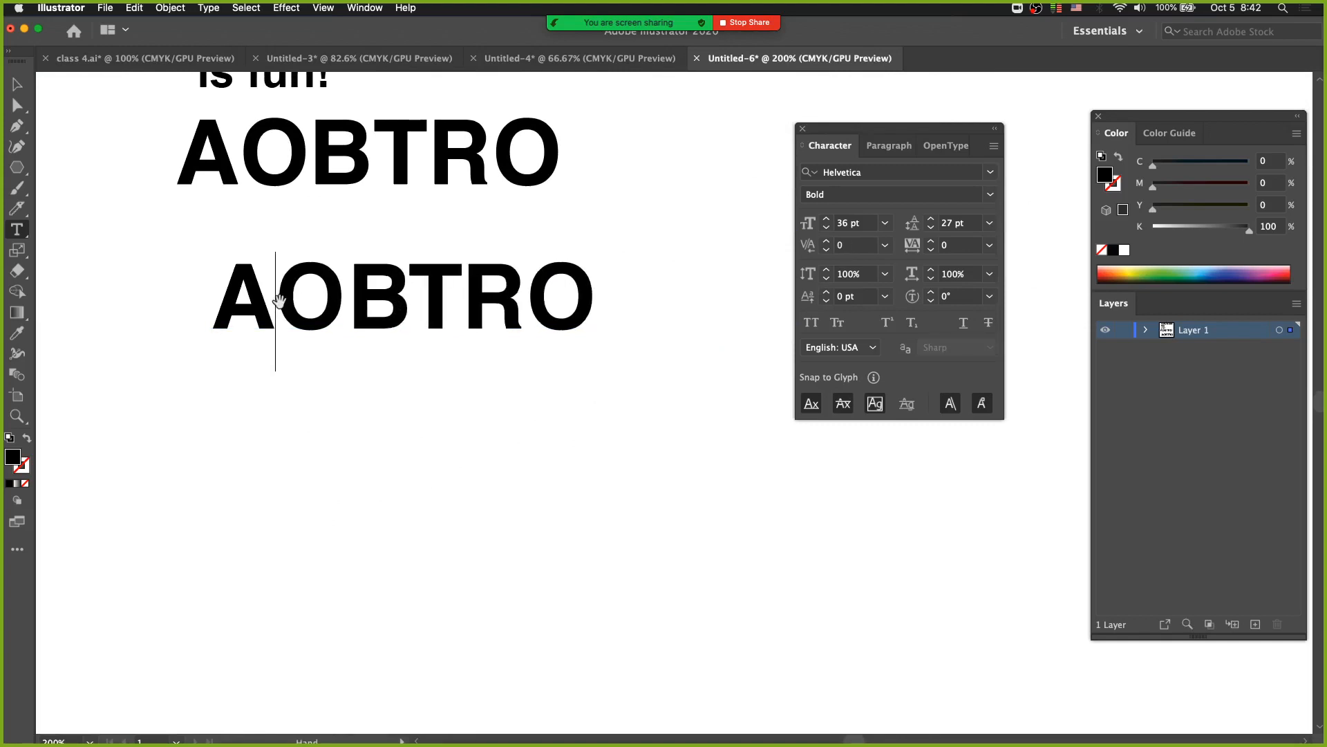
Set the lower AOBTRO's O–B kerning to 50 and its B–T kerning to -20.
key("Right")
key("Right")
key("Left")
key("alt+Right")
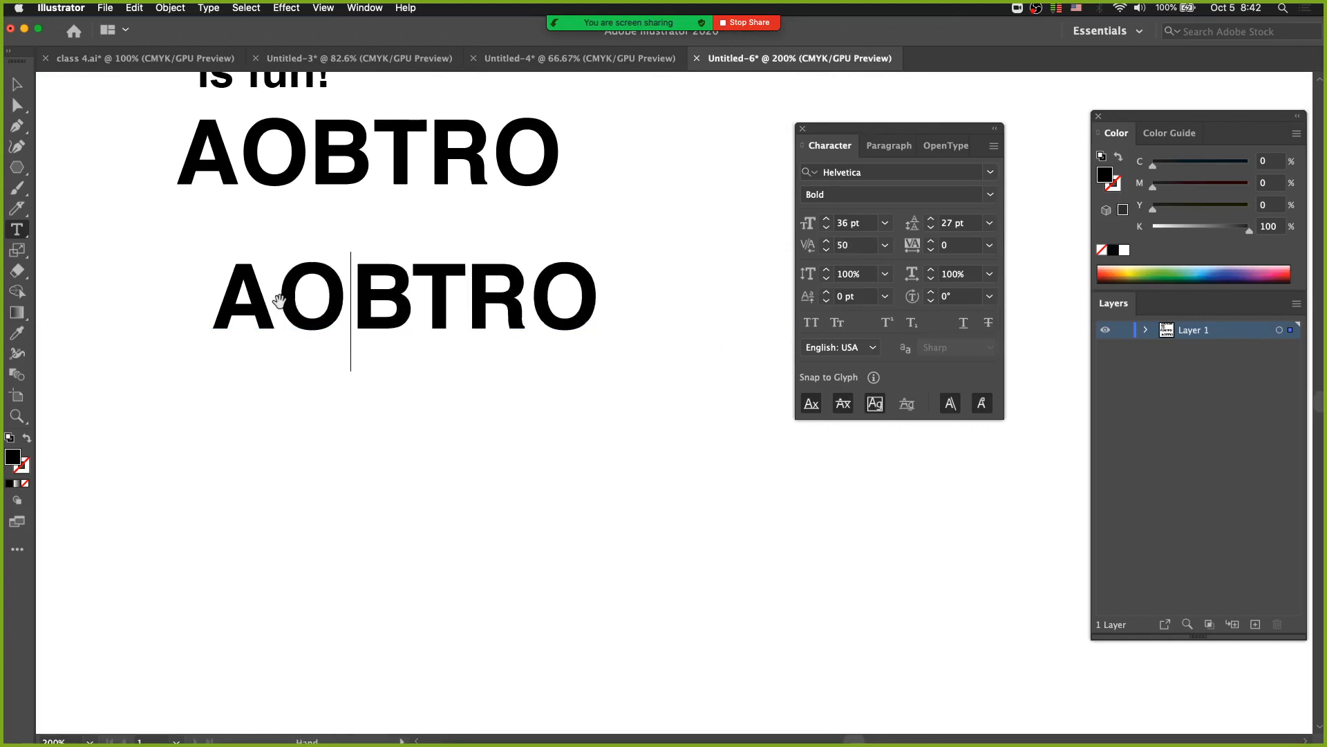
key("Right")
key("Right")
key("Left")
key("alt+Right")
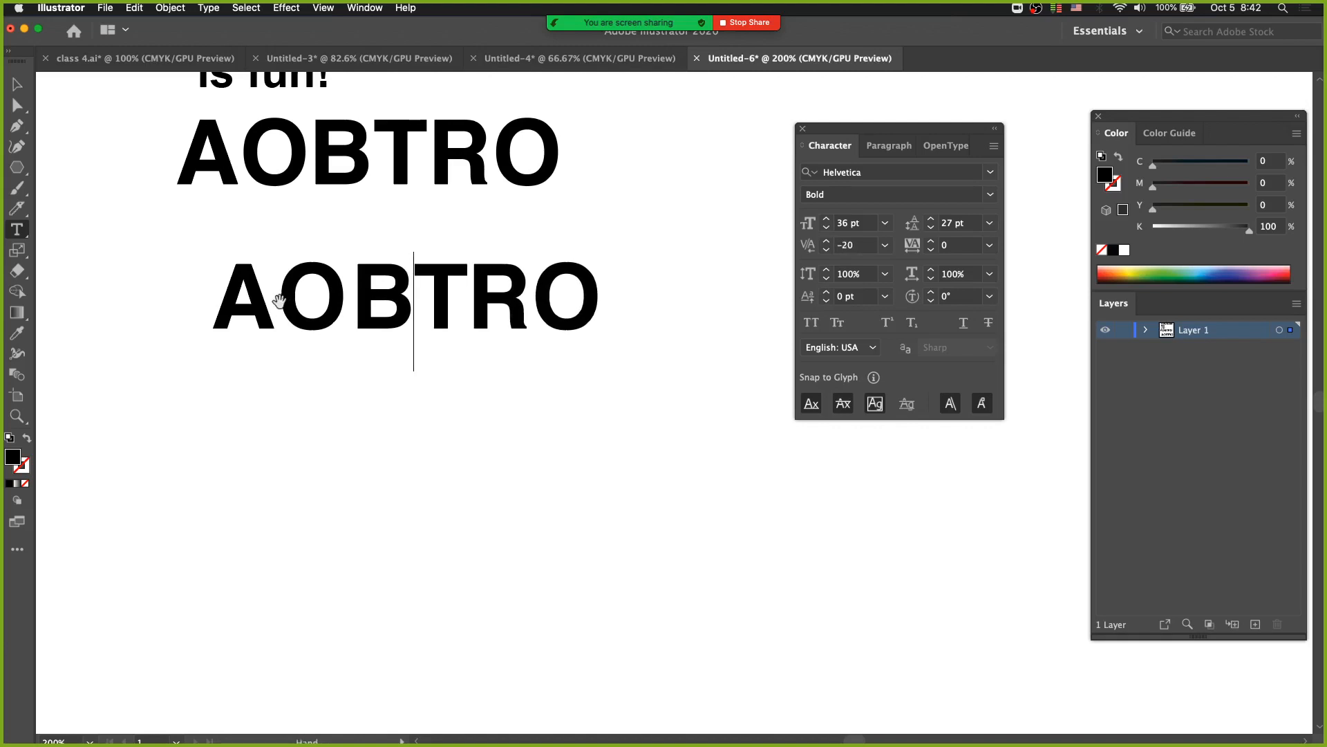
Loosen the T–R kerning of the lower AOBTRO, set its R–O kerning to 20, and finish editing the text.
key("Right")
key("alt+Right")
key("alt+Right")
key("Right")
key("alt+Right")
key("Escape")
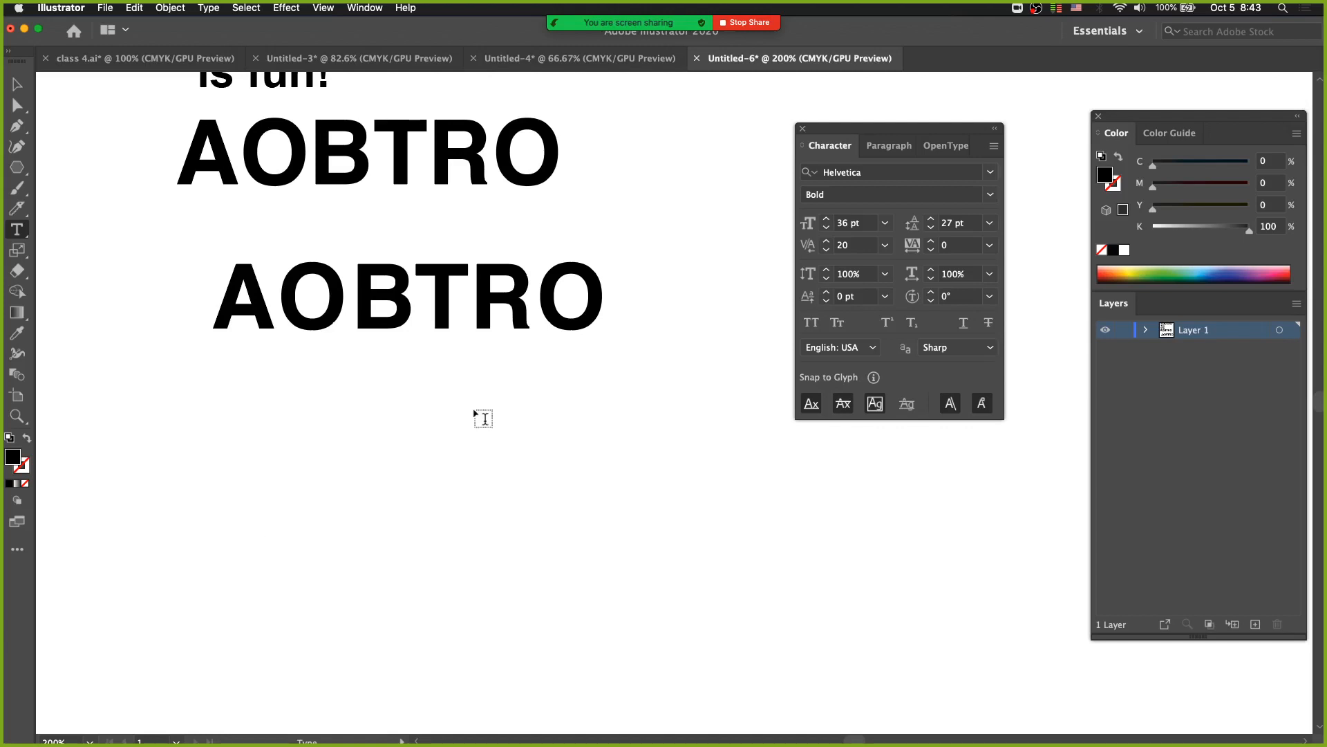
Cycle through the screen modes to view both AOBTRO words full screen without the surrounding interface.
key("f")
key("f")
key("f")
key("f")
key("f")
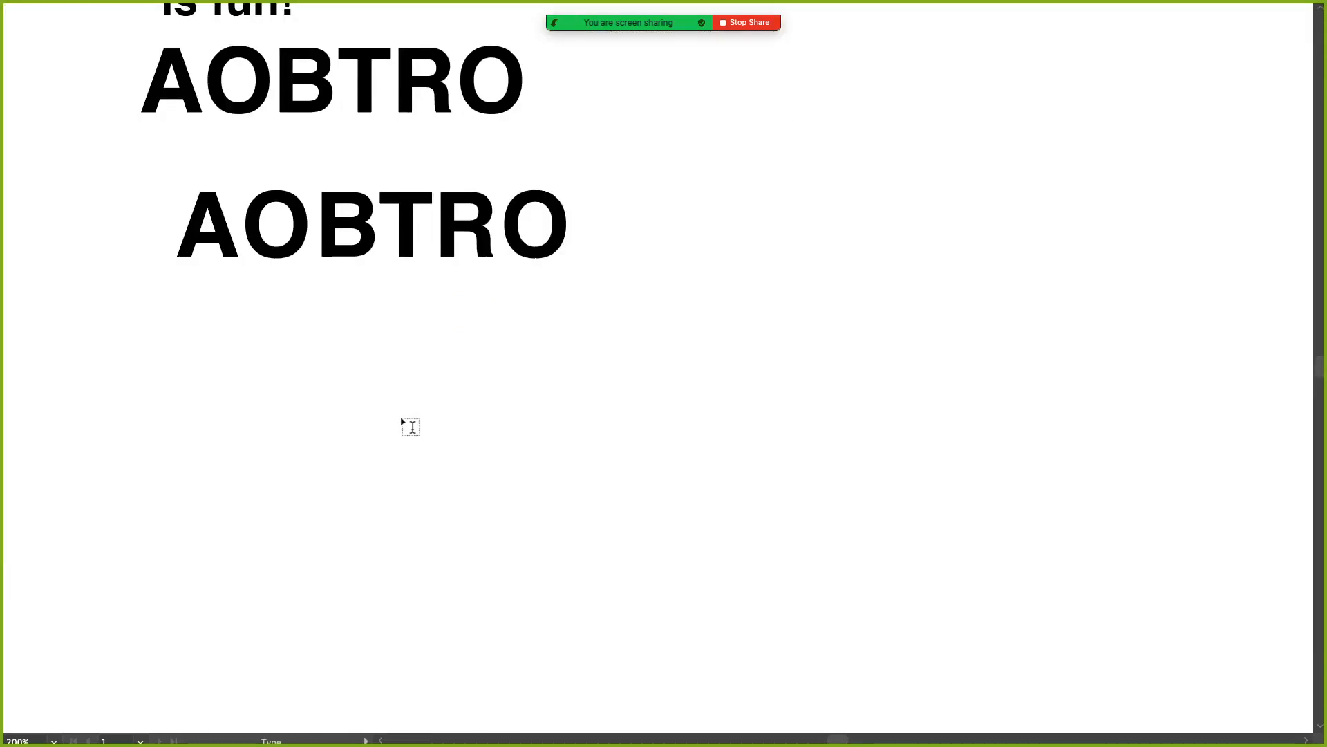
key("f")
key("f")
key("f")
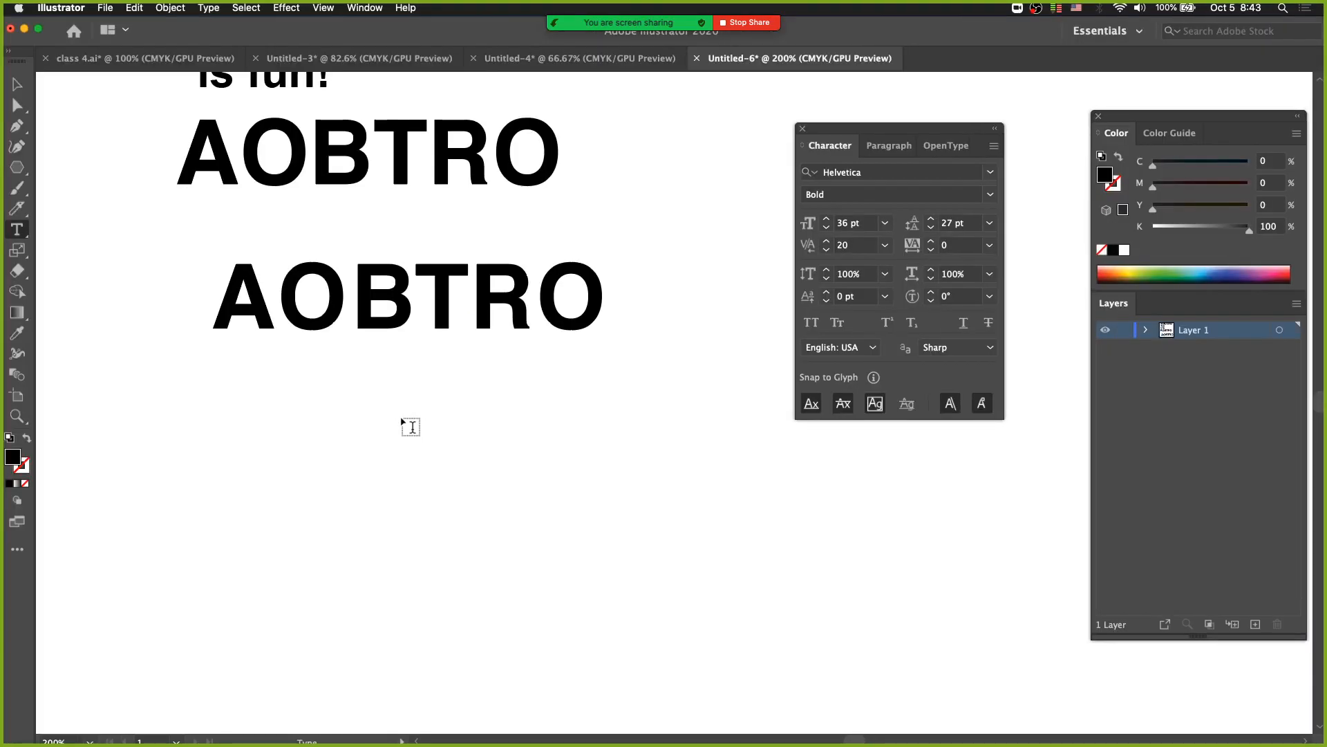
key("f")
key("f")
key("f")
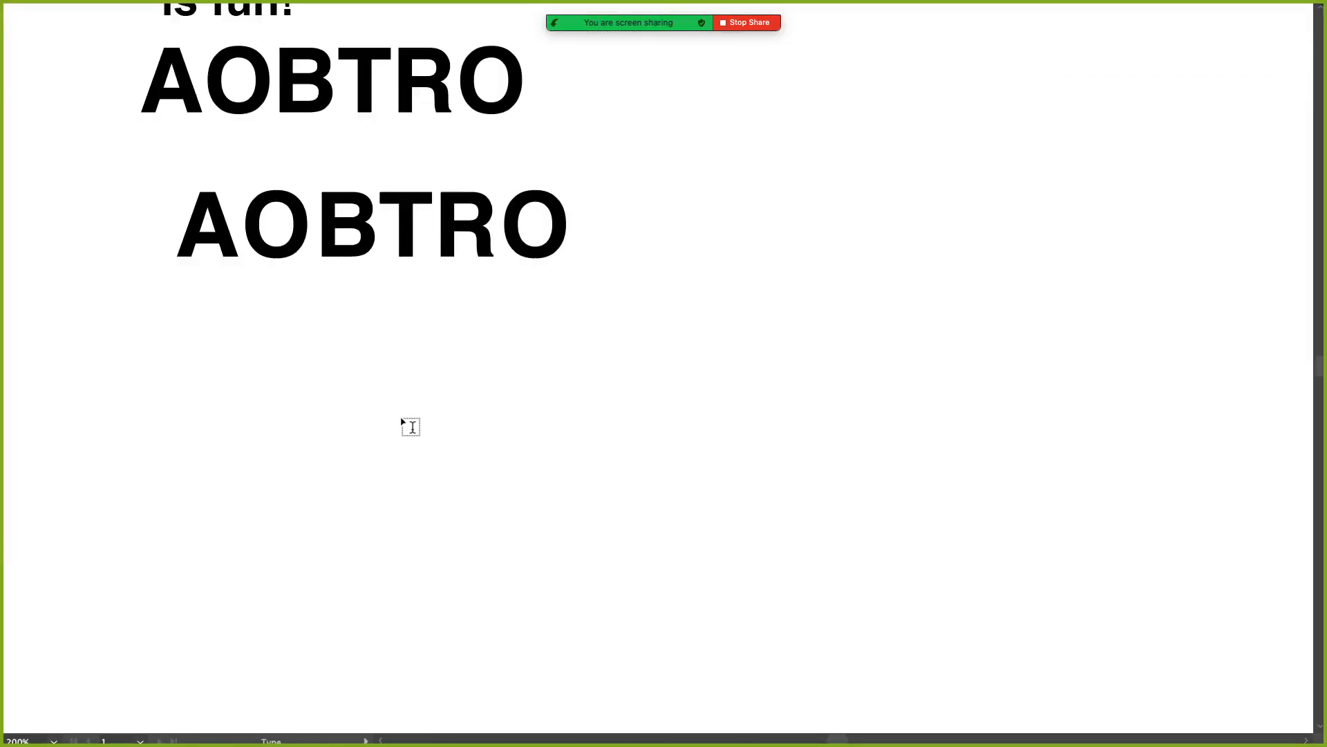
Move the lower AOBTRO right and down, and return to the normal screen mode.
key("v")
left_click_drag(387, 264, 570, 371)
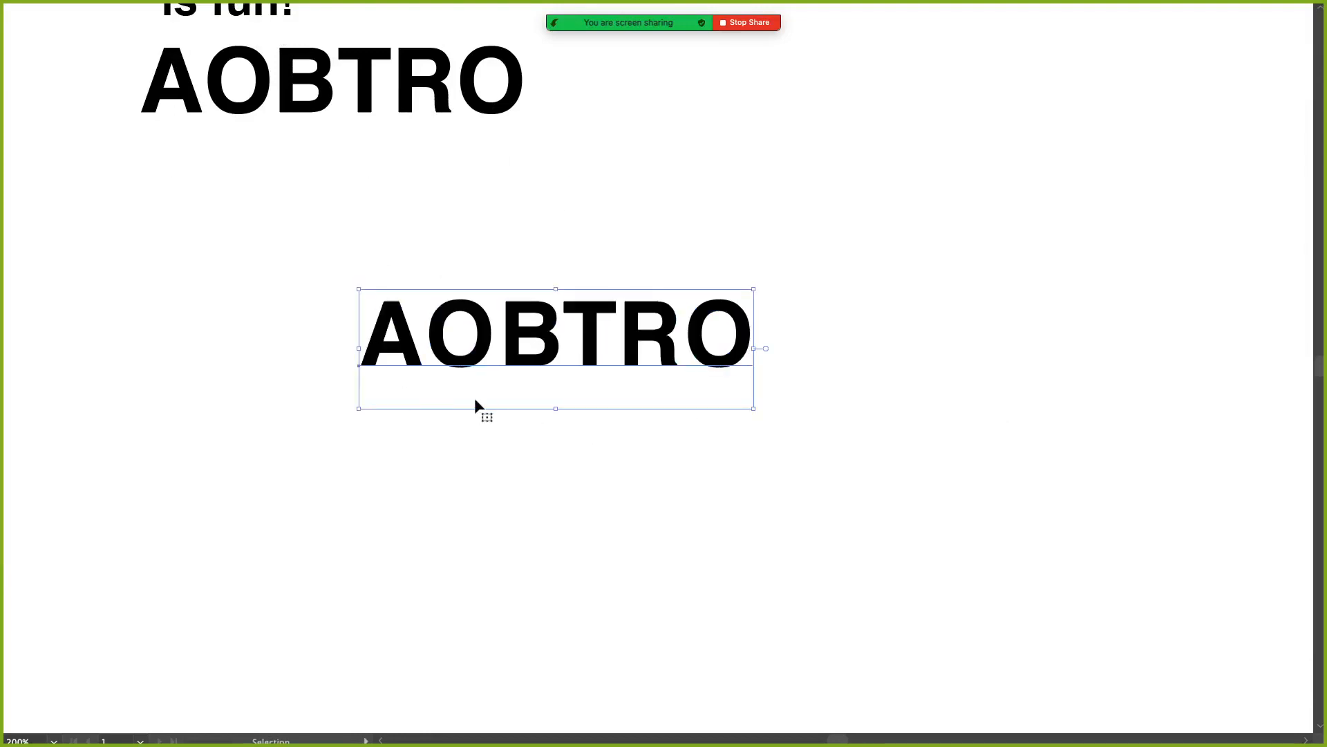
key("f")
key("f")
key("f")
key("f")
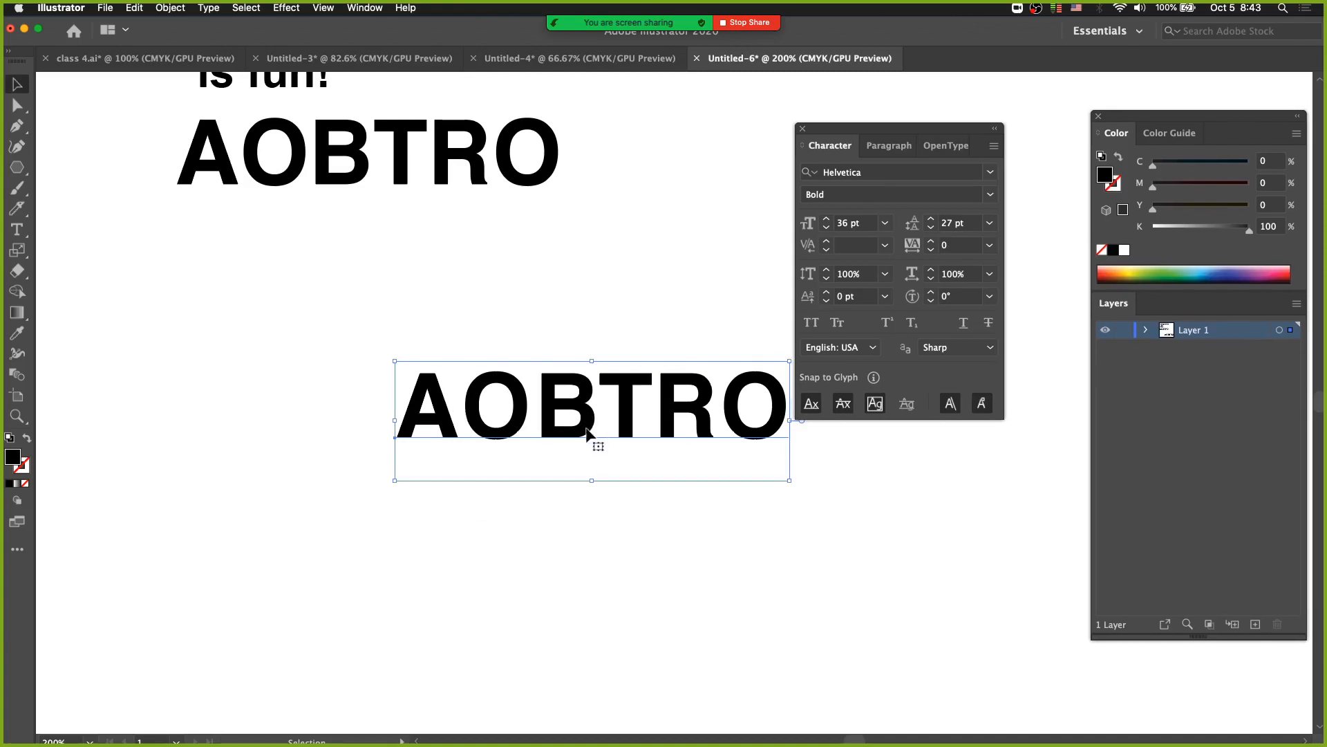
Duplicate the original AOBTRO below the kerned copy and delete the kerned copy.
left_click_drag(587, 432, 352, 383)
left_click_drag(349, 185, 371, 415)
left_click(409, 385)
key("Delete")
key("super+z")
key("super+z")
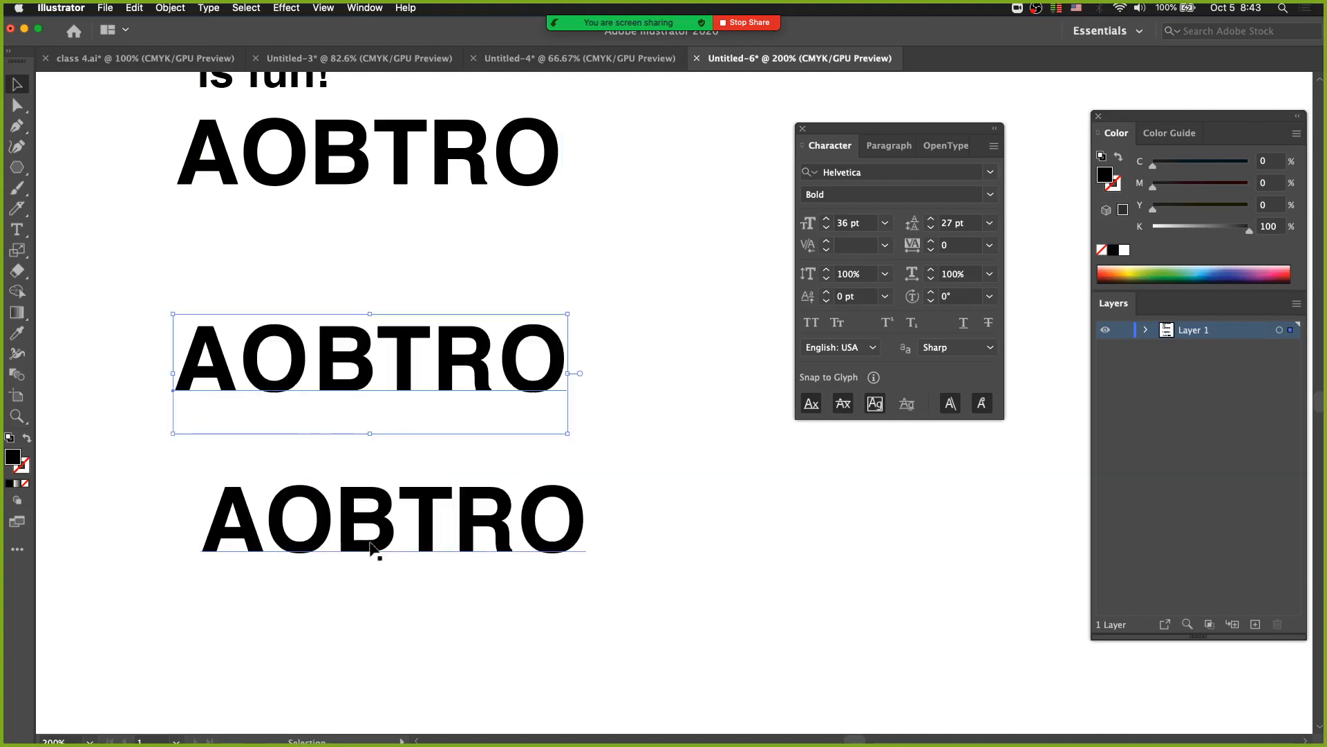
key("Delete")
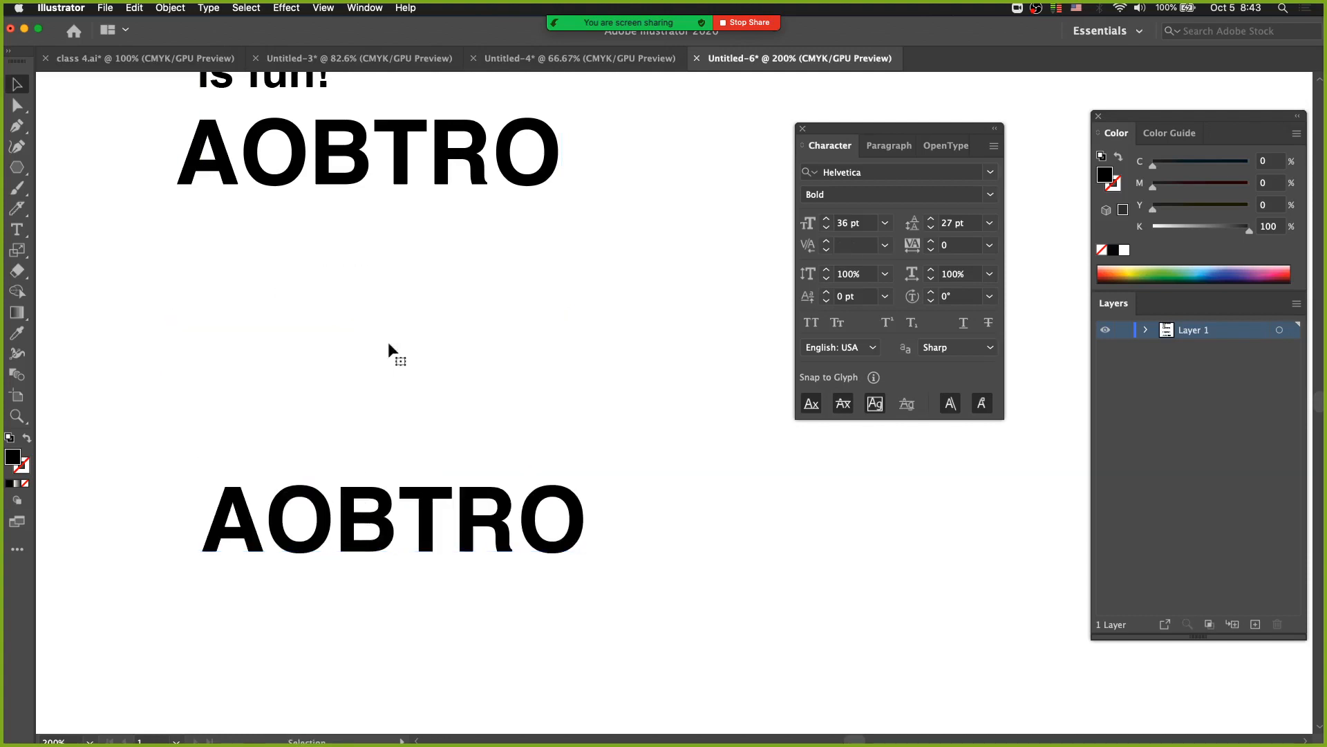
Set the A–O kerning of the new lower AOBTRO to -40 and its B–T kerning to -30.
key("t")
left_click(267, 525)
key("alt+Left")
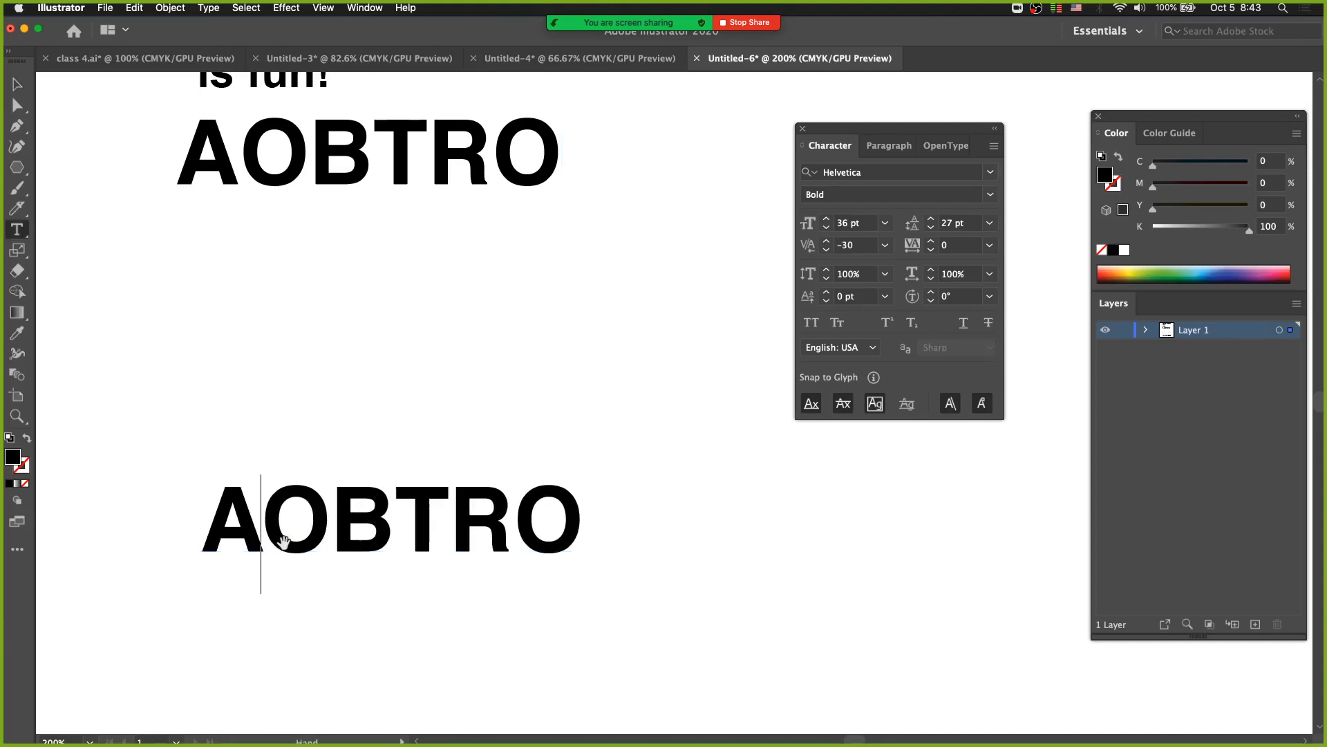
key("Right")
key("Right")
key("Right")
key("Left")
key("alt+Left")
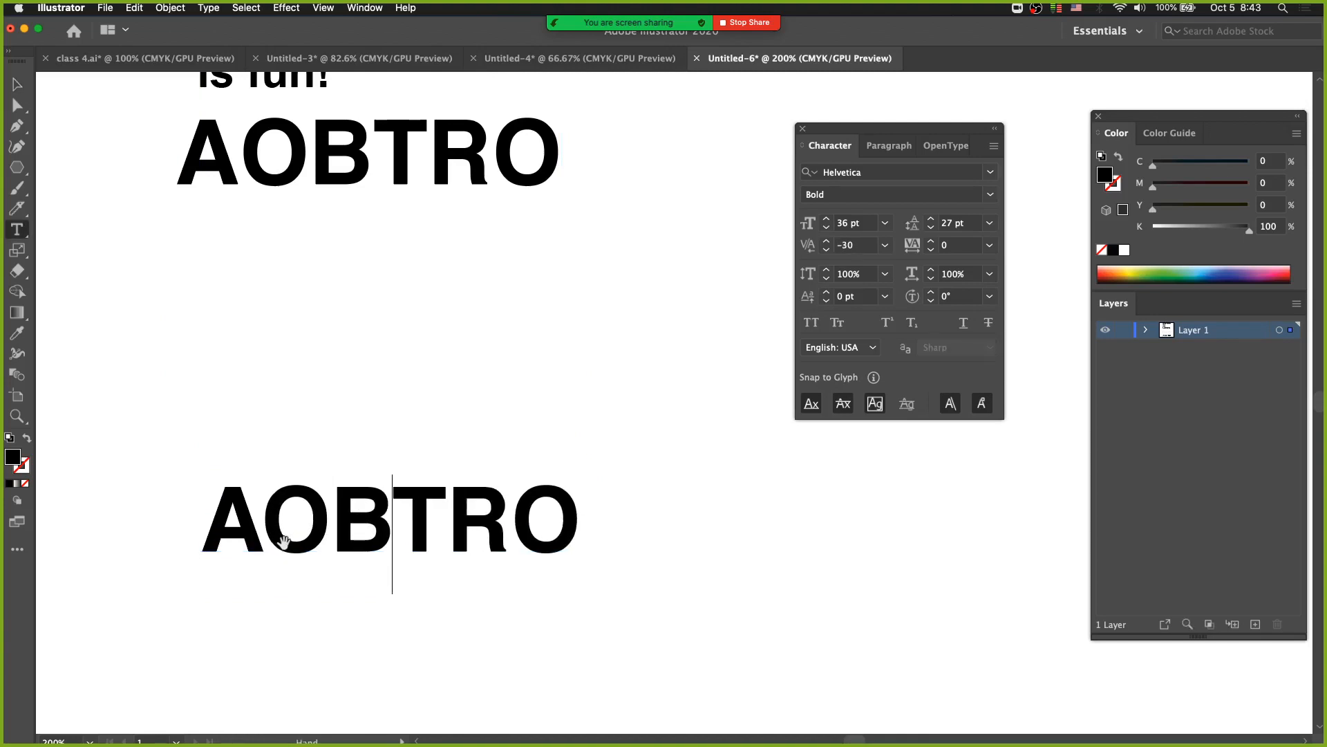
Tighten the R–O kerning of the lower AOBTRO and move the word up closer to the original.
key("Right")
key("Right")
key("Right")
key("Left")
key("alt+Left")
left_click(458, 434, "super")
left_click_drag(395, 508, 406, 376)
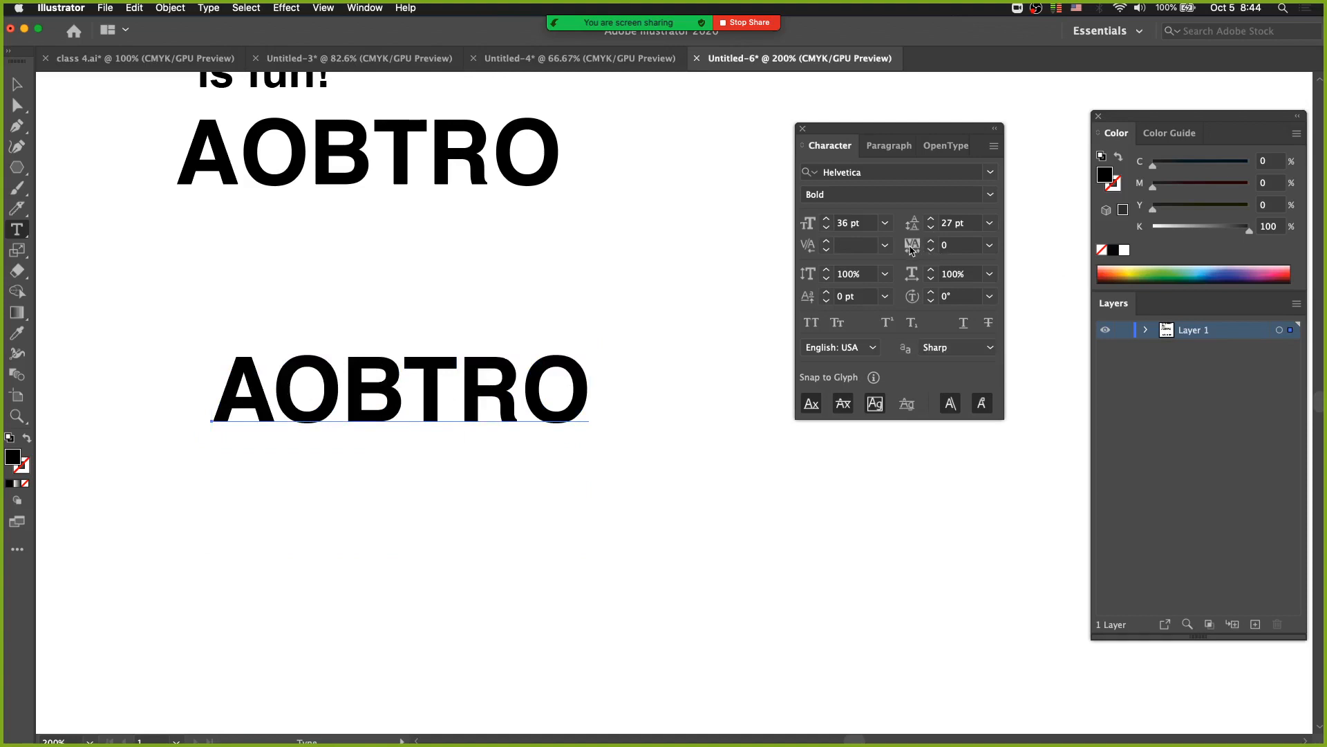
Try tracking values of 100 and 400 on the lower AOBTRO.
left_click(989, 245)
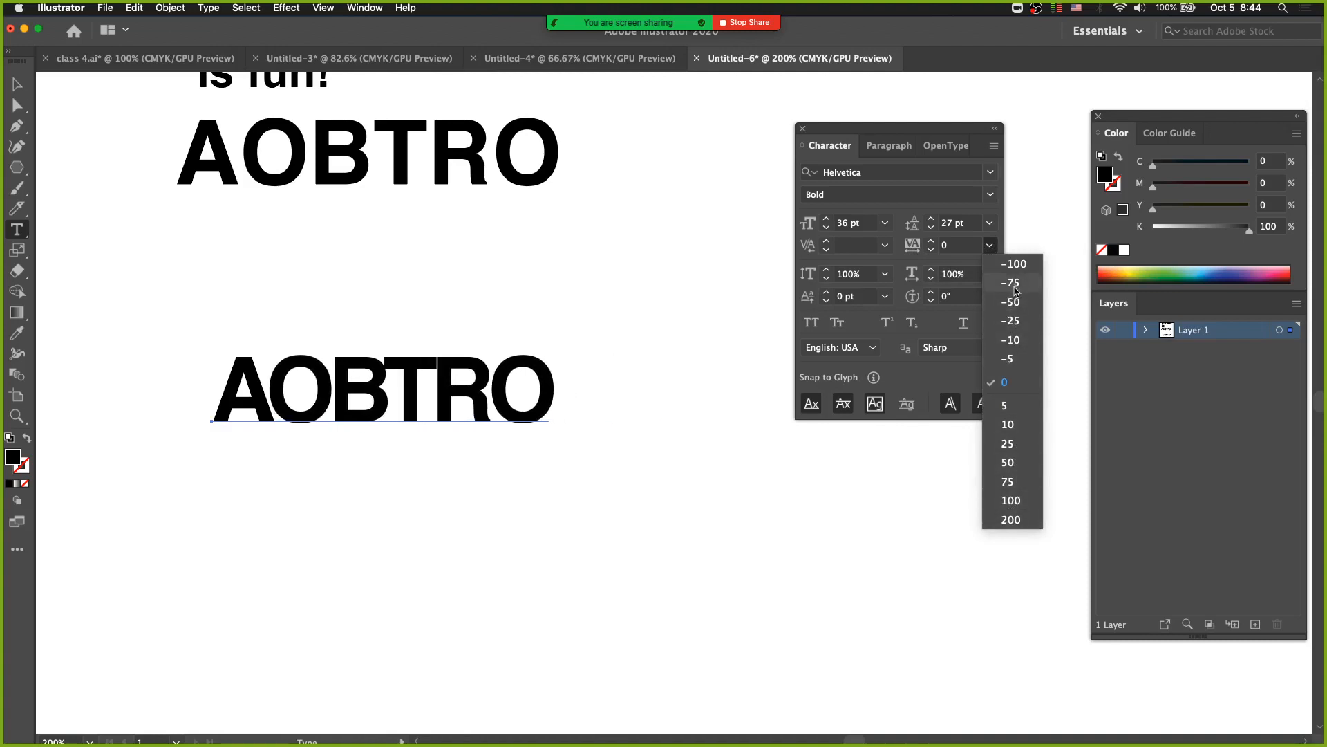
left_click(1014, 510)
left_click(940, 245)
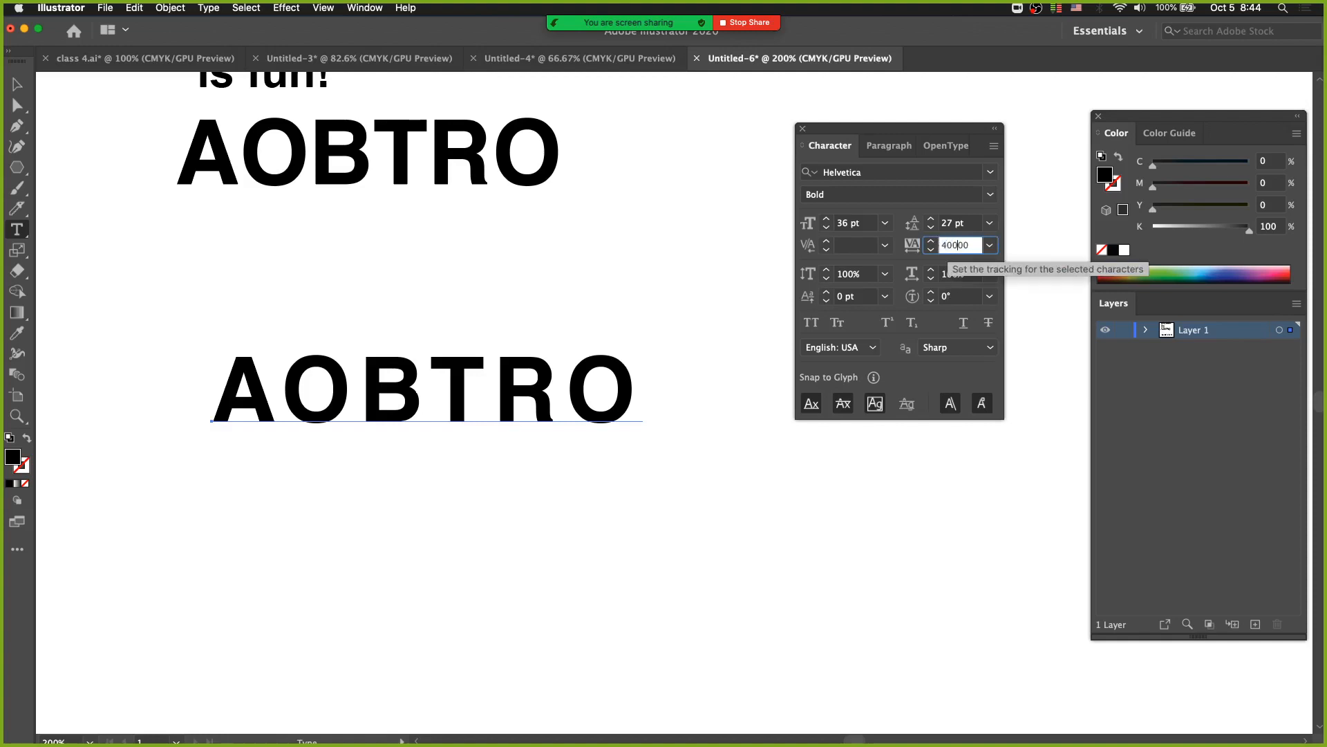
key("Return")
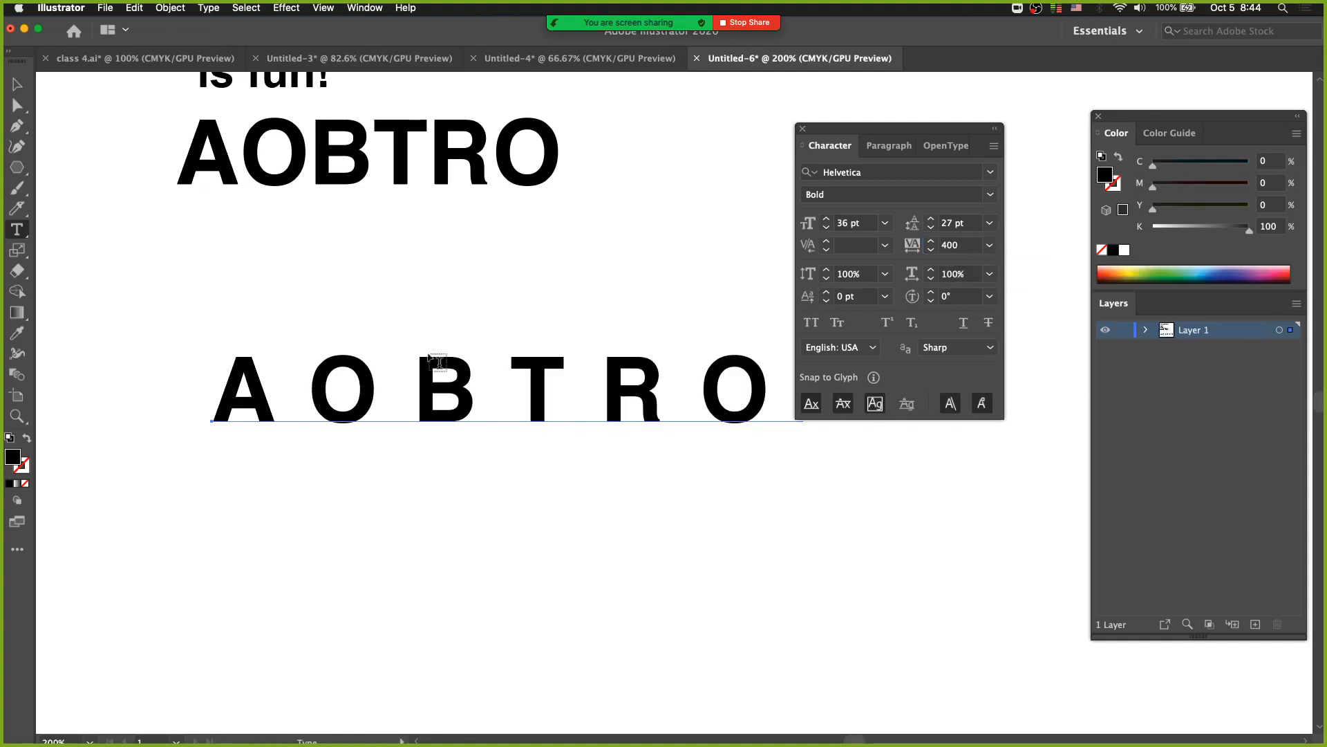
Reposition the widely tracked AOBTRO beneath the original and set its tracking to 100.
left_click_drag(446, 423, 328, 353)
left_click(357, 478, "super")
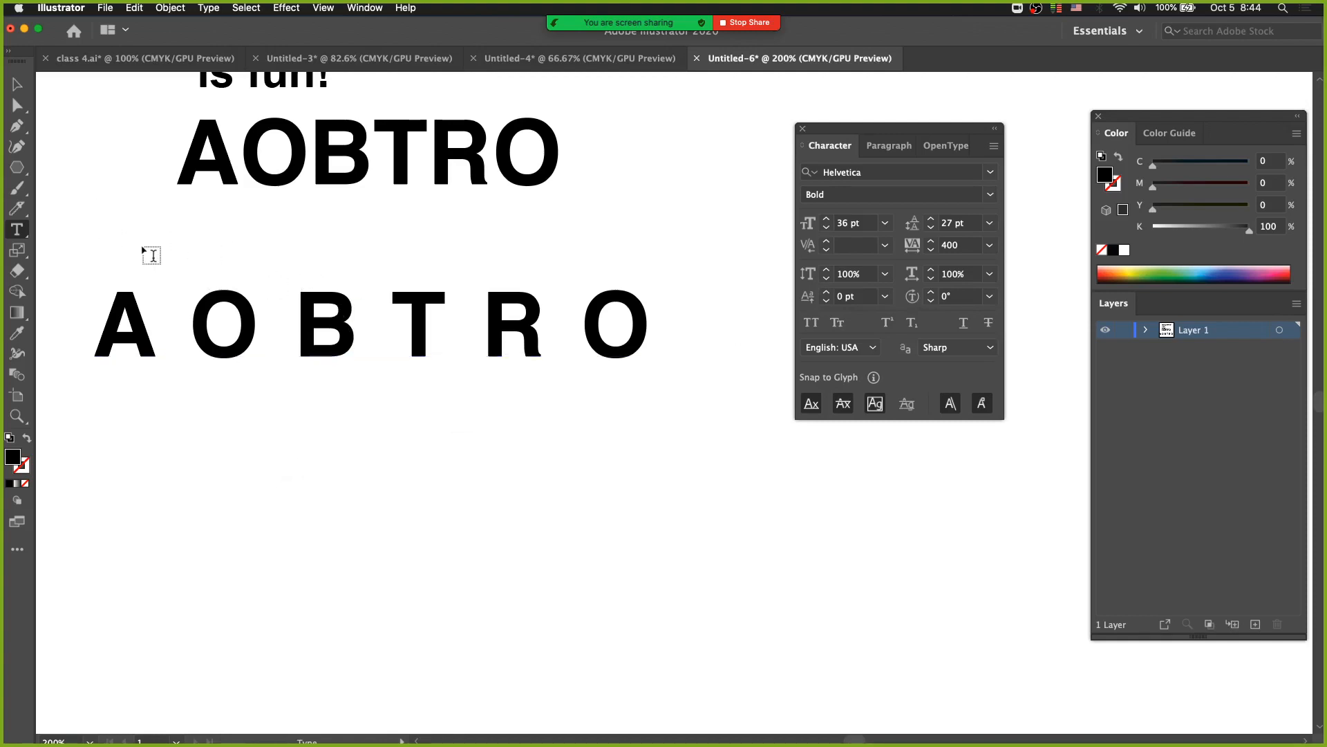
left_click(16, 85)
left_click_drag(357, 332, 403, 399)
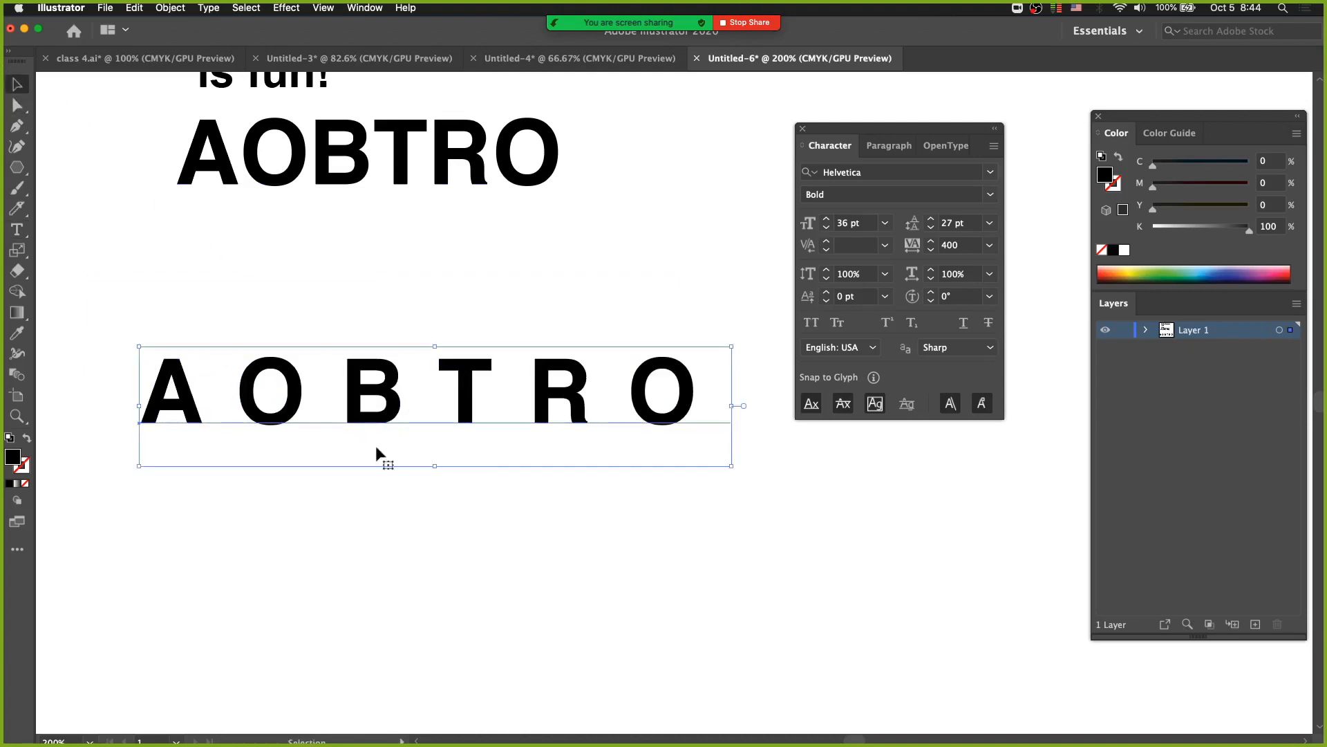
left_click(990, 246)
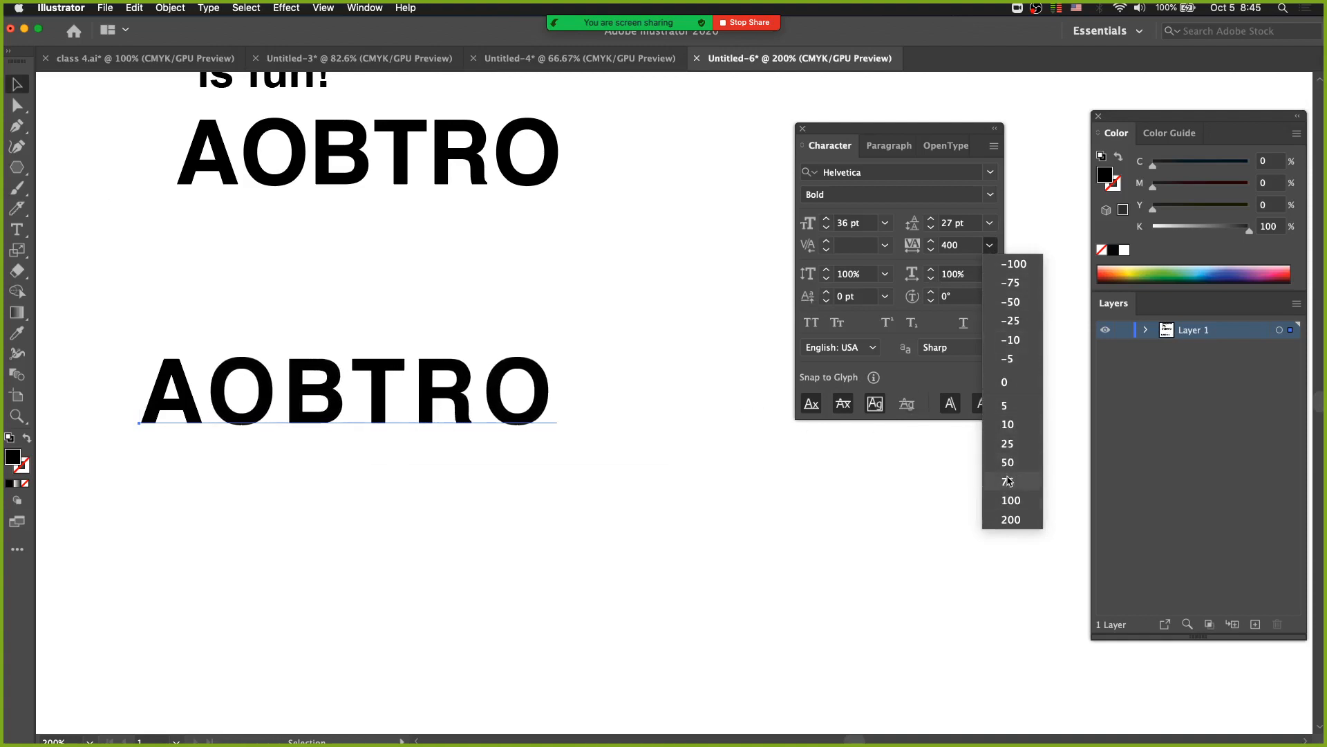
left_click(1011, 501)
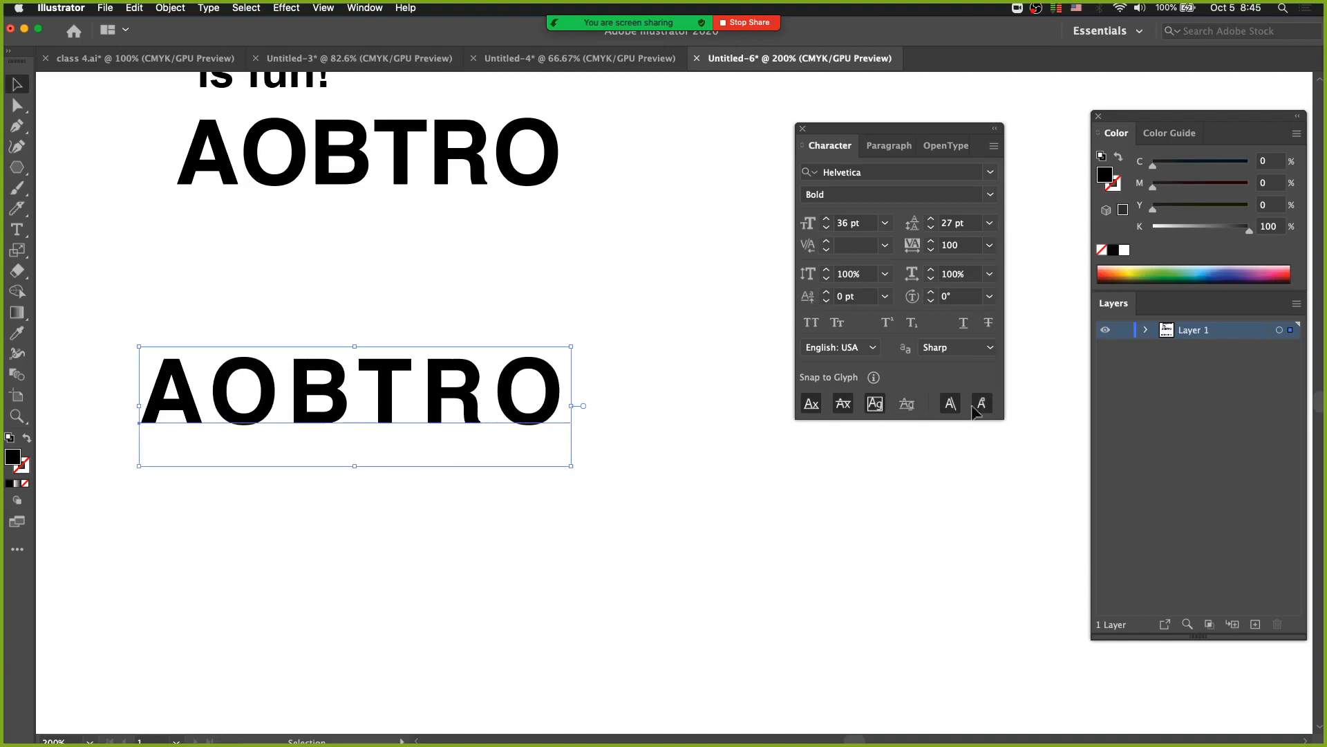
Examine the kerning options for the whole lower AOBTRO and the kerning between its A and first O.
left_click(885, 246)
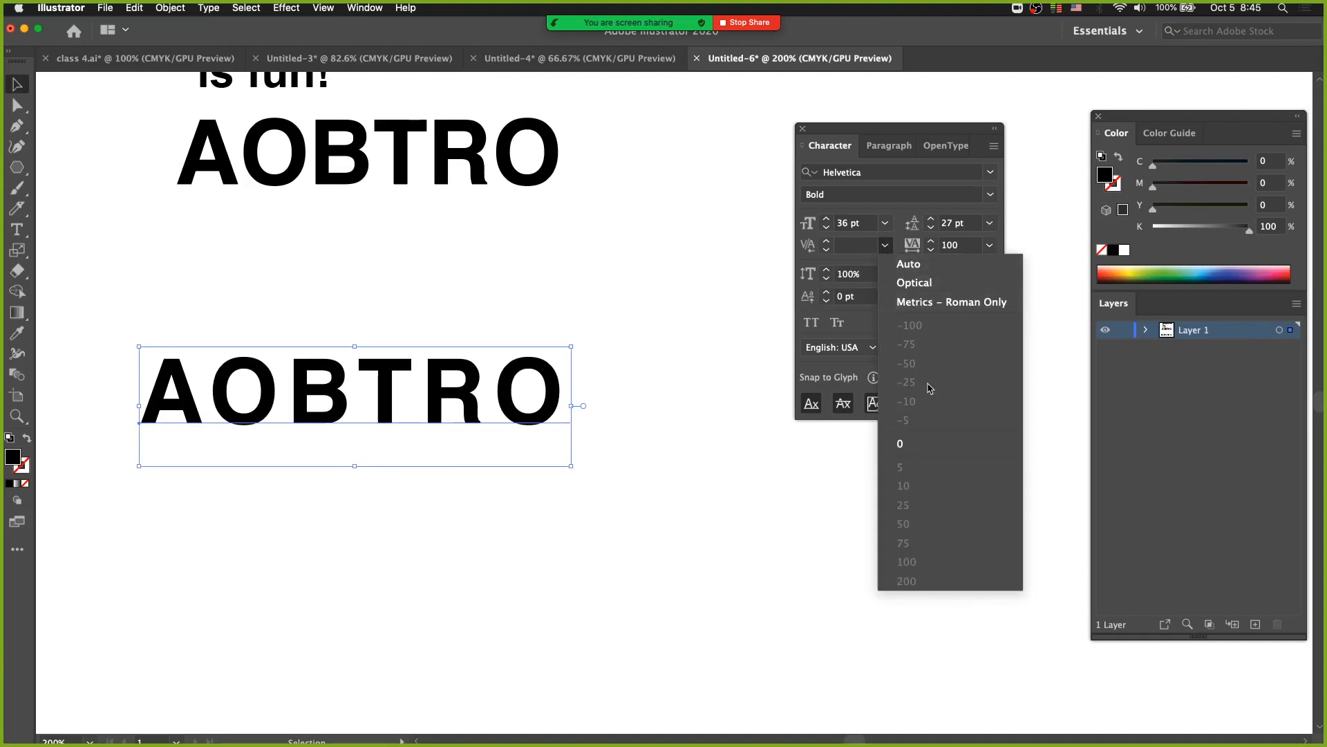
left_click(18, 230)
left_click(18, 231)
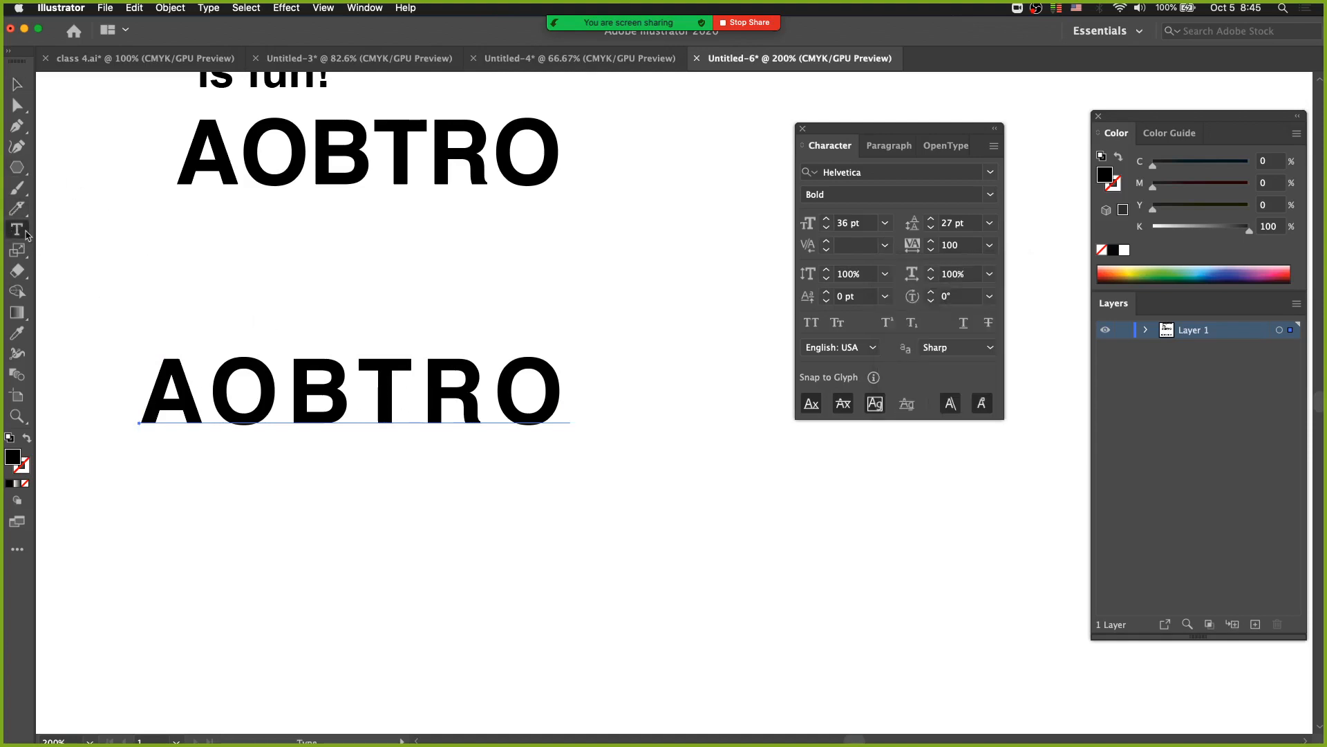
left_click(232, 372)
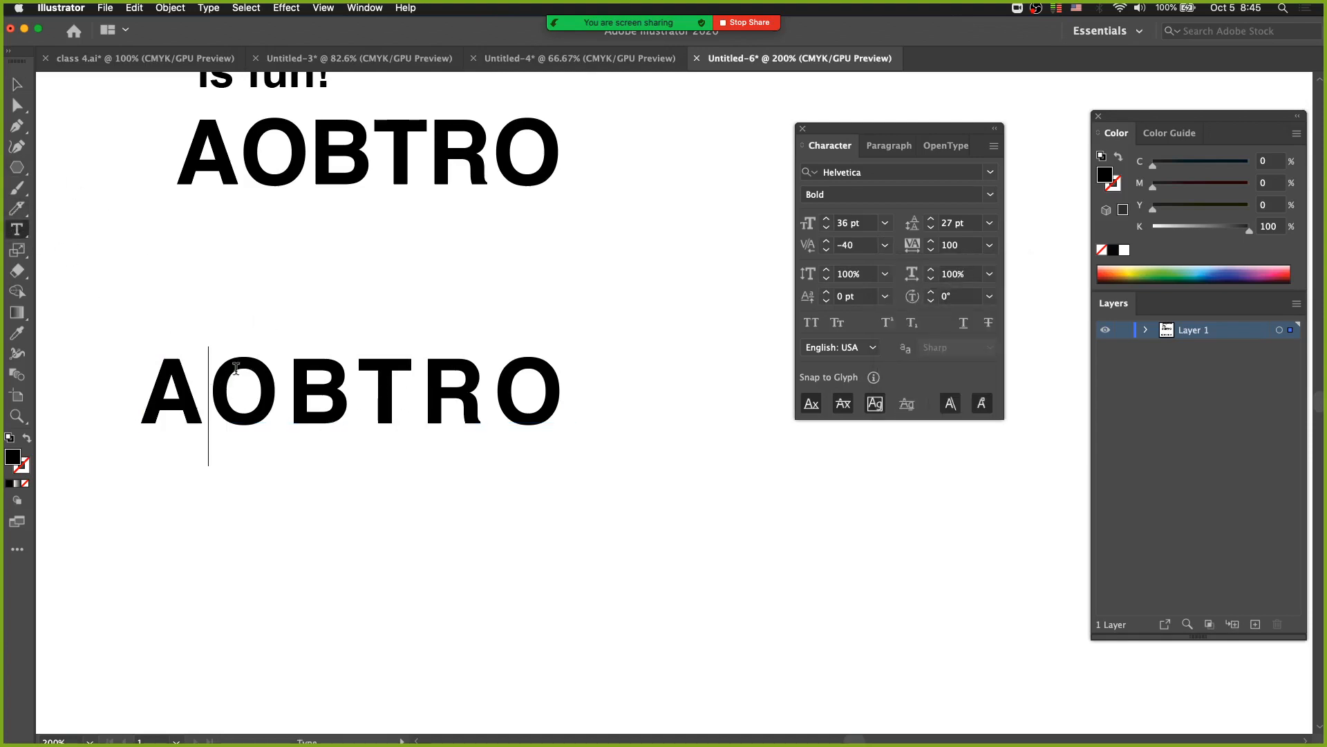
key("Escape")
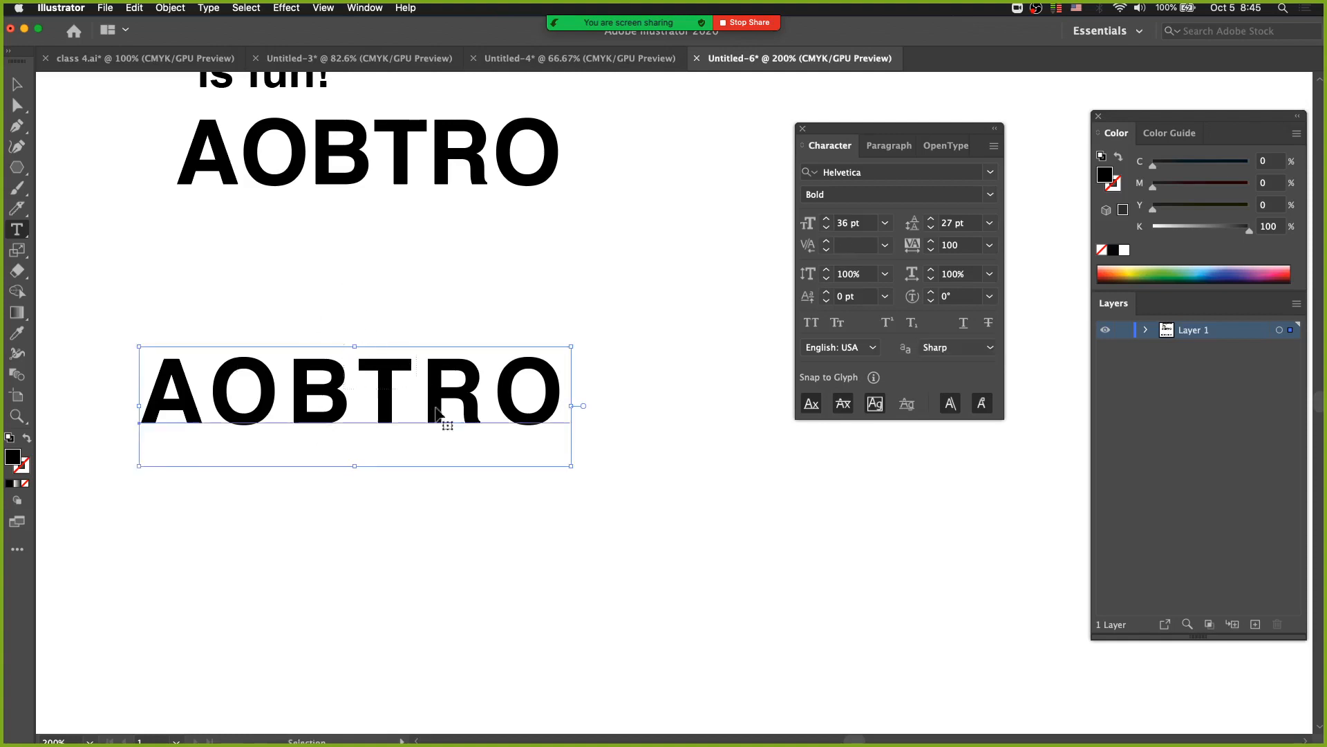
Select the T of the lower AOBTRO, deselect it, and move the word slightly right and up.
left_click_drag(358, 390, 421, 391)
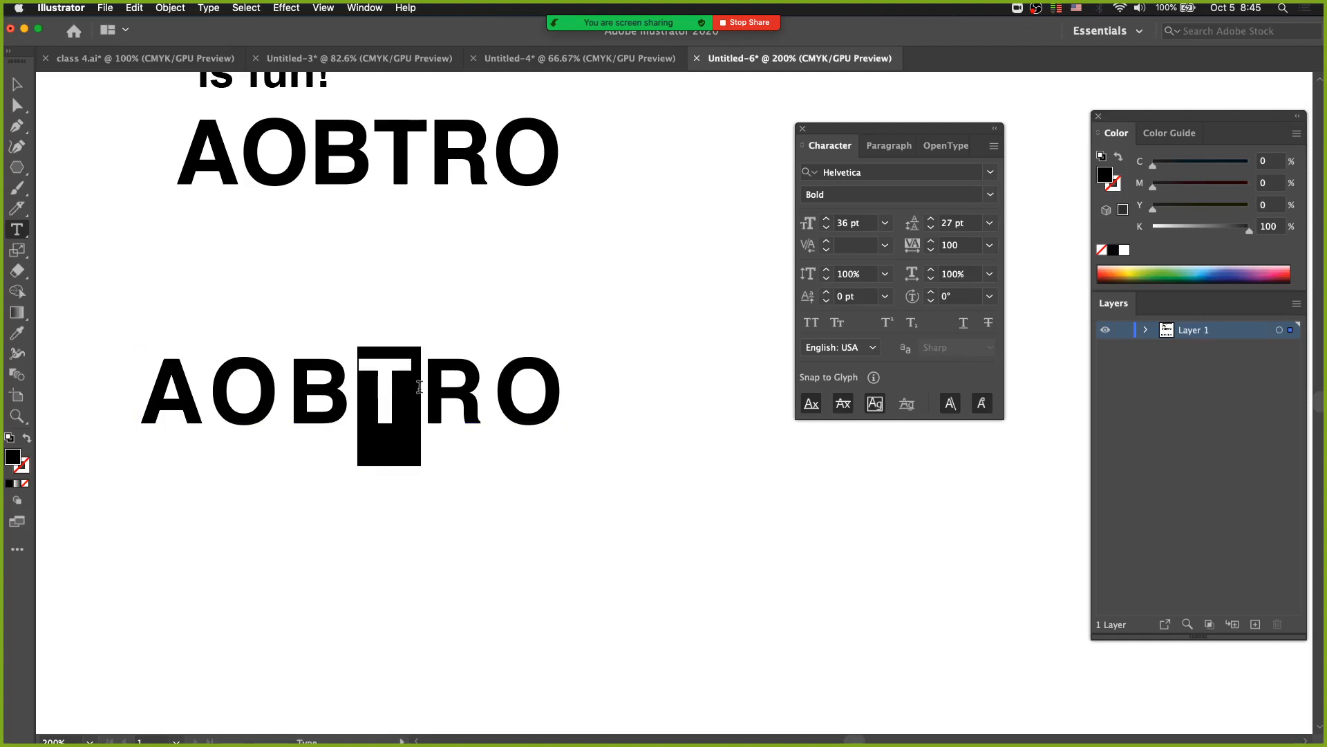
left_click(336, 305, "super")
left_click(450, 417)
left_click(359, 381, "super")
left_click_drag(408, 390, 447, 356)
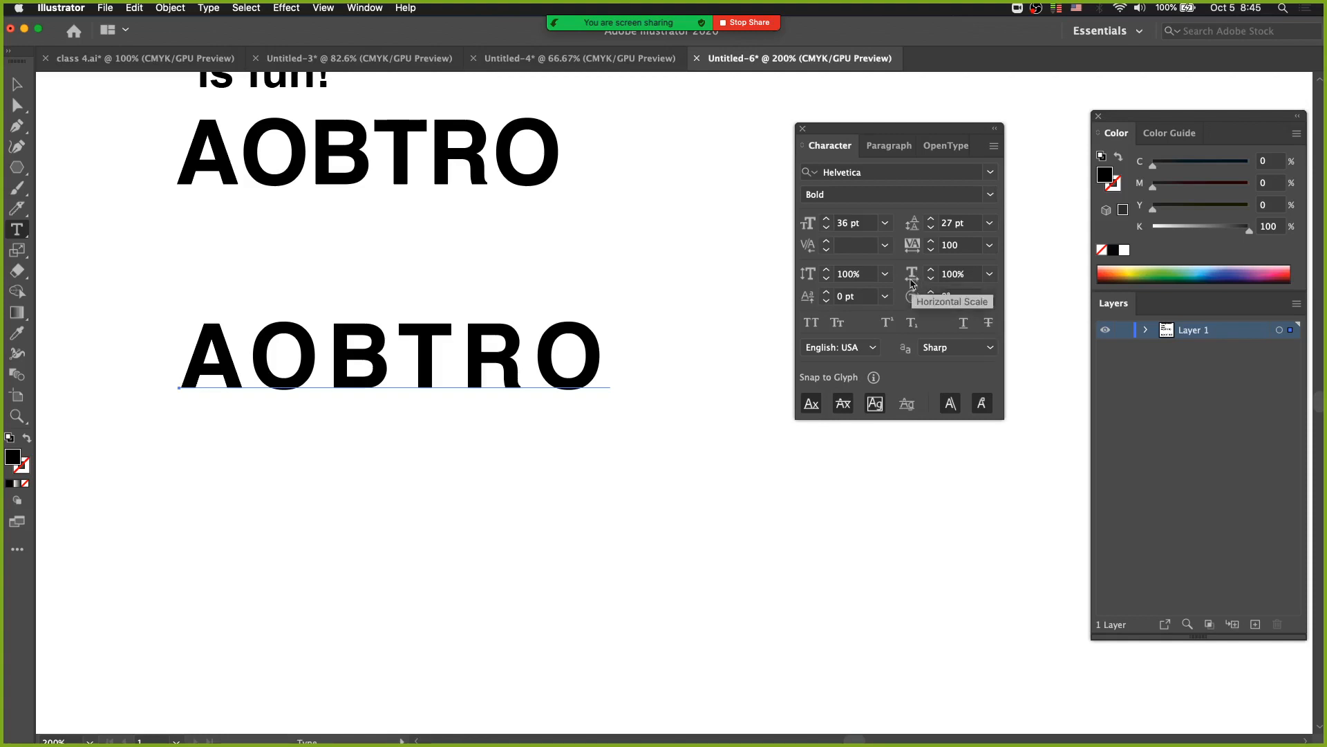
Preview a 25% vertical scale and a 50% horizontal scale on the lower AOBTRO without applying either.
left_click(885, 275)
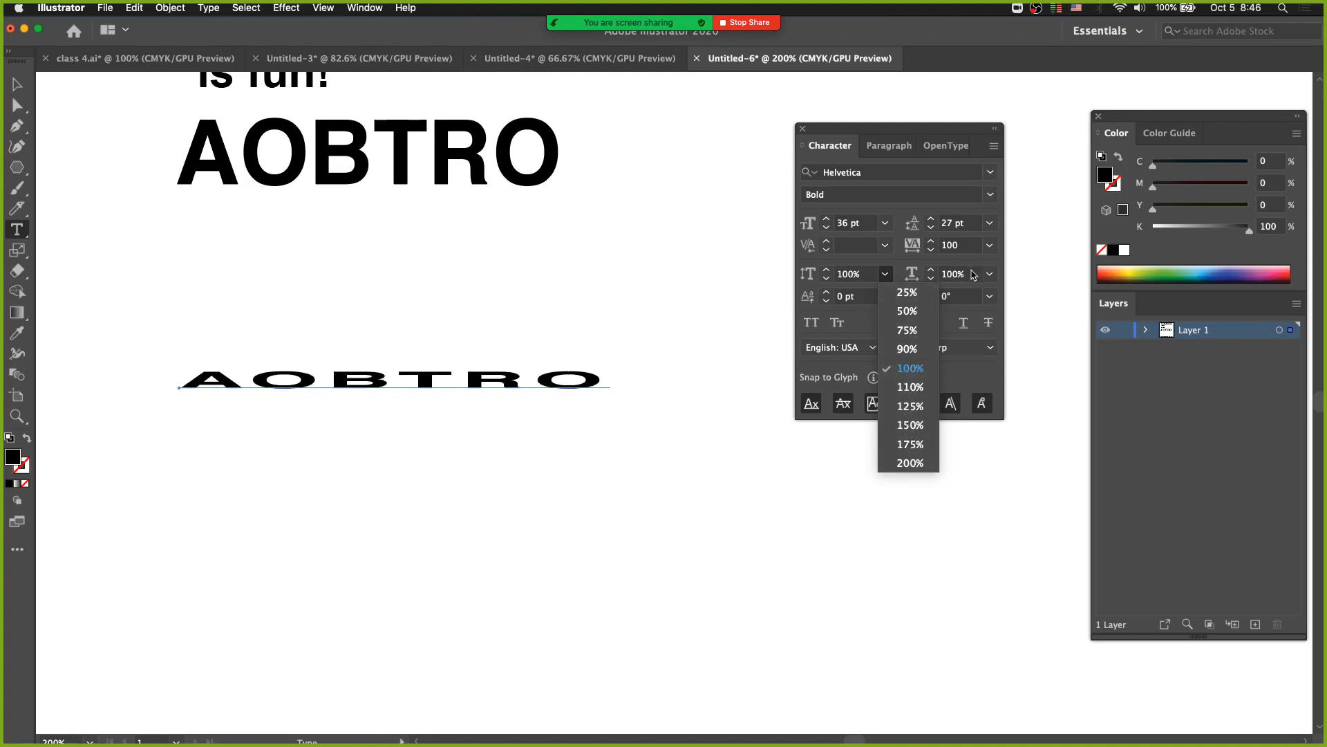
left_click(891, 269)
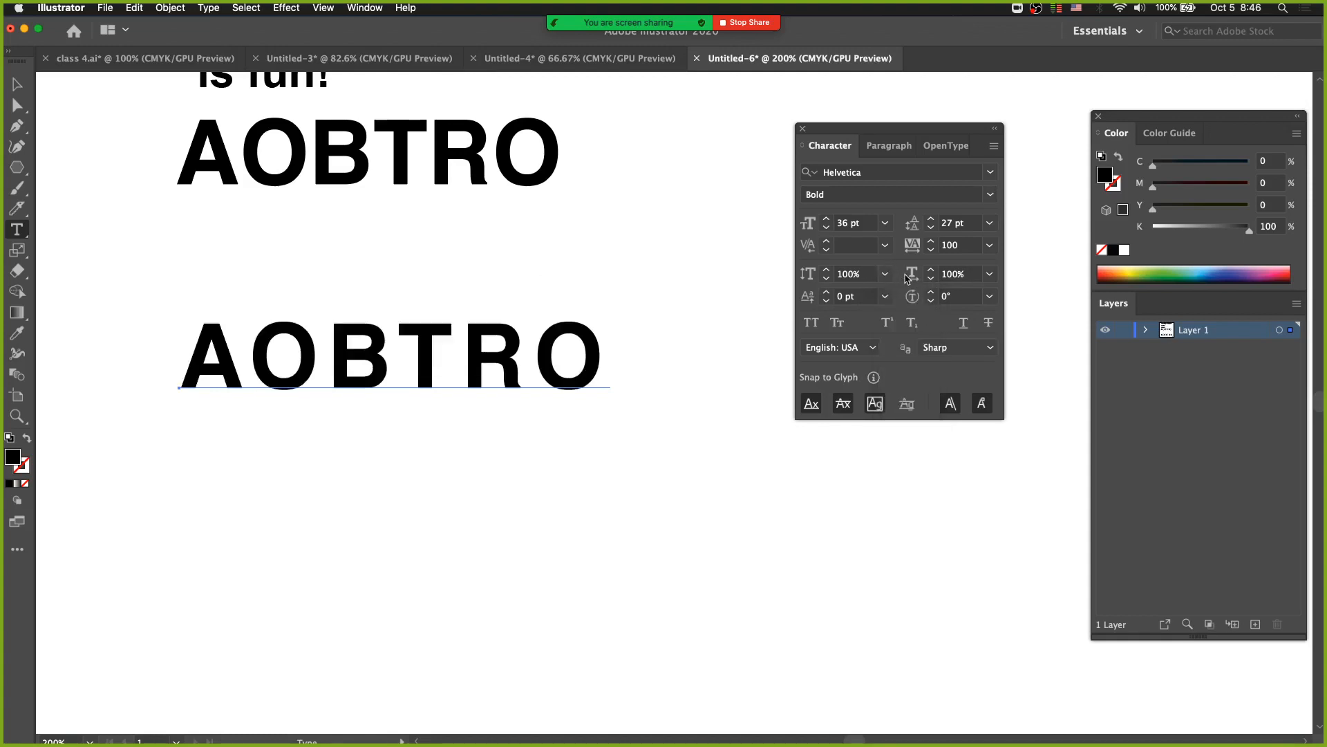
left_click(989, 274)
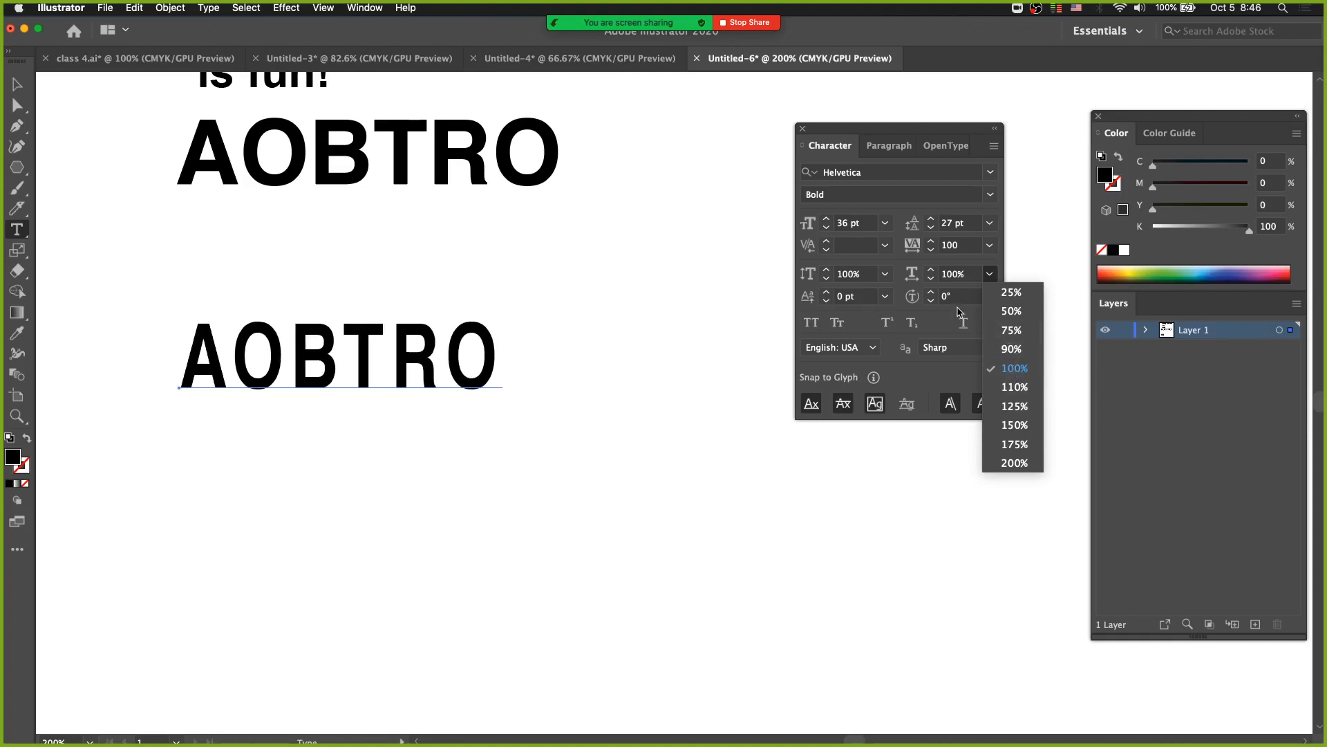
left_click(993, 267)
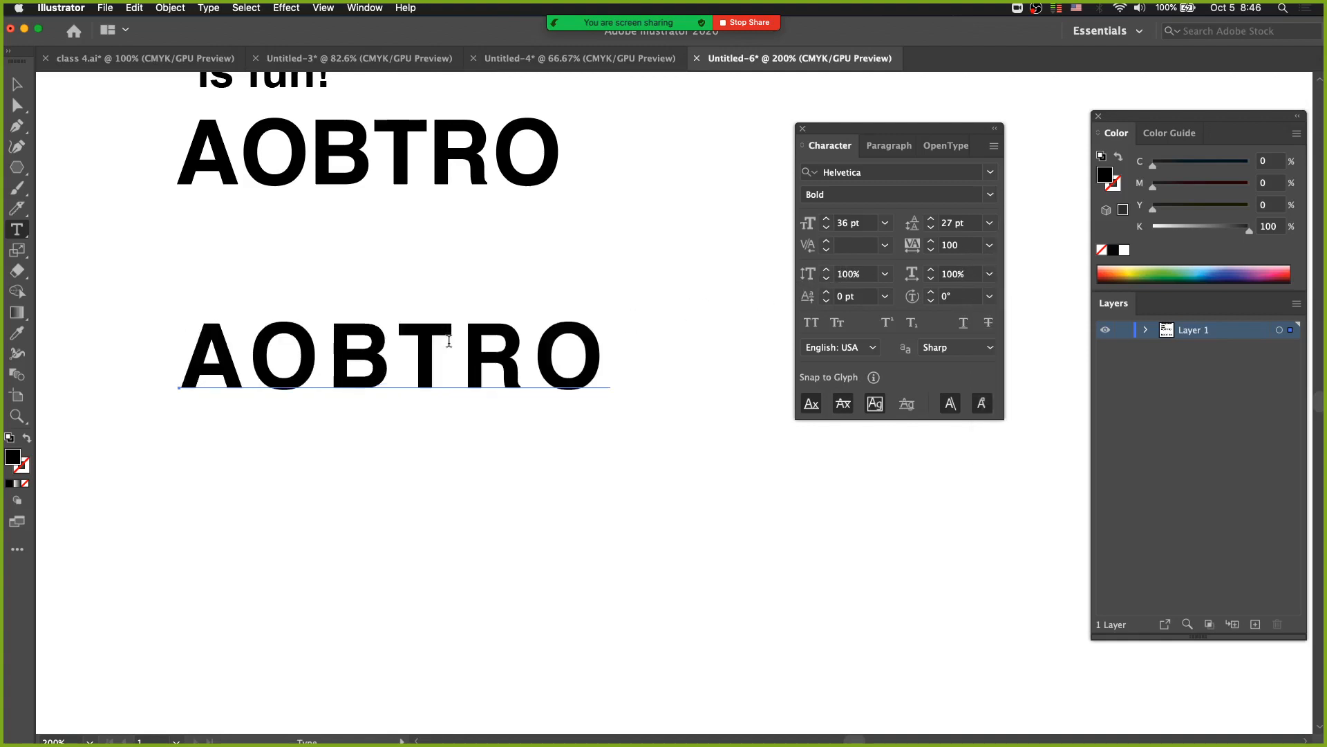
Move the lower AOBTRO slightly left and up, and enlarge the view of its B, T and R.
key("Escape")
left_click_drag(425, 370, 373, 347)
key("super+space")
left_click_drag(187, 288, 412, 361)
key("space")
left_click_drag(573, 424, 347, 317)
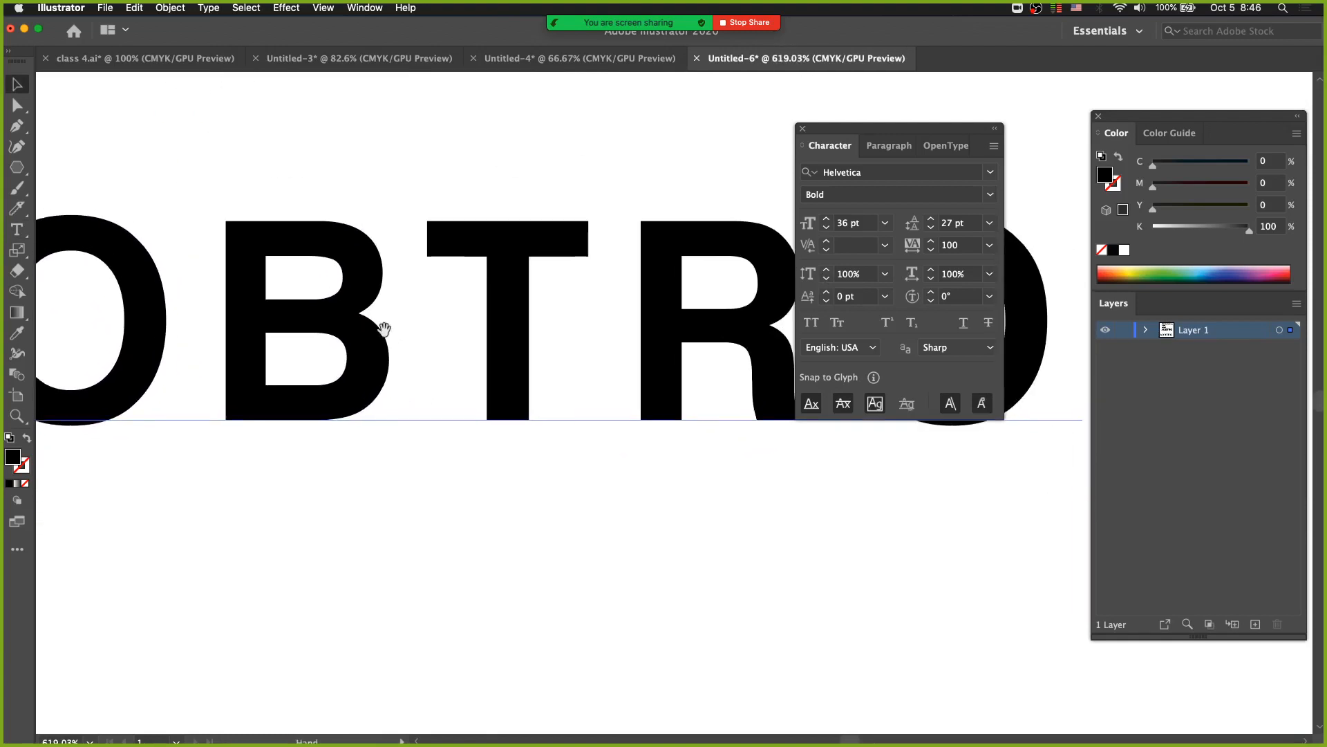
Bring the whole lower AOBTRO into view with the word deselected.
key("alt+super+space")
left_click(468, 362)
key("space")
left_click_drag(481, 378, 389, 355)
key("alt+super+space")
left_click(504, 365)
key("space")
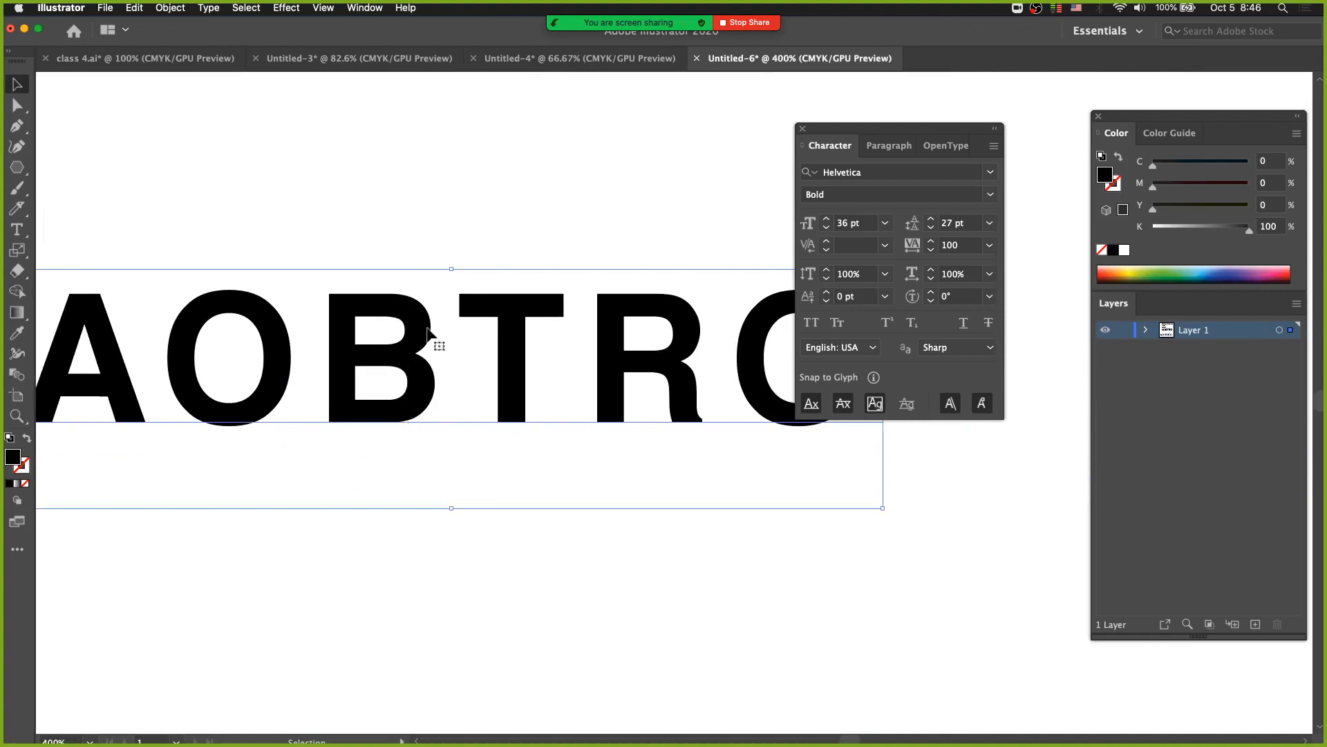
left_click(414, 242)
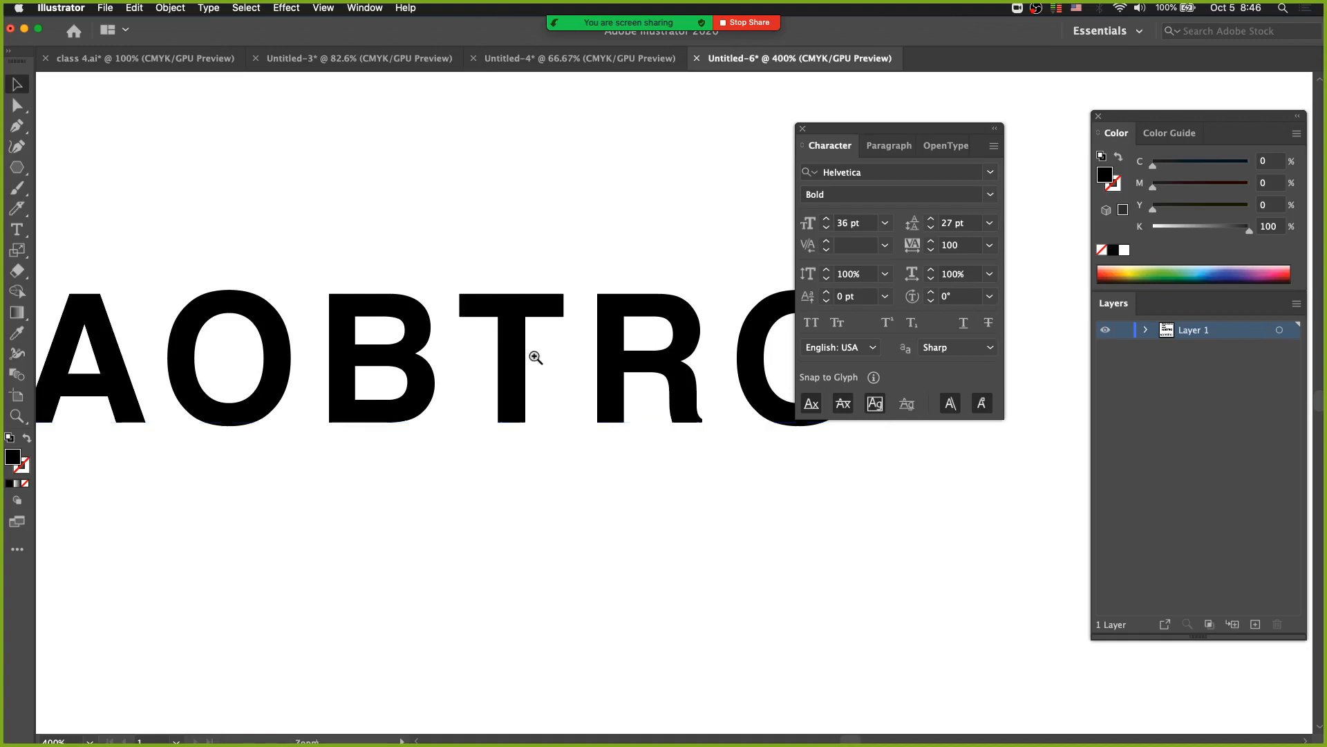
key("super+minus")
left_click_drag(554, 358, 373, 236)
left_click(268, 257)
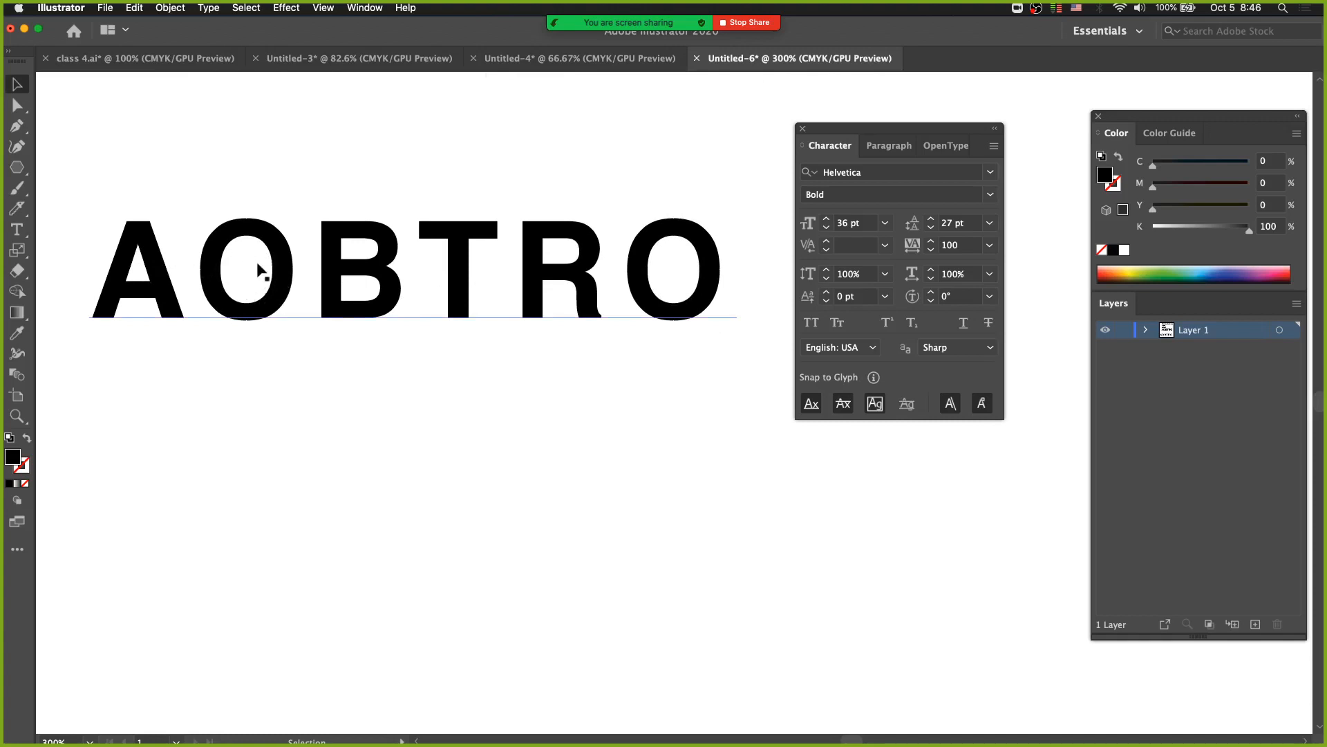
Set the vertical scale of the lower AOBTRO to 200% and deselect the word.
left_click(644, 328)
left_click(884, 274)
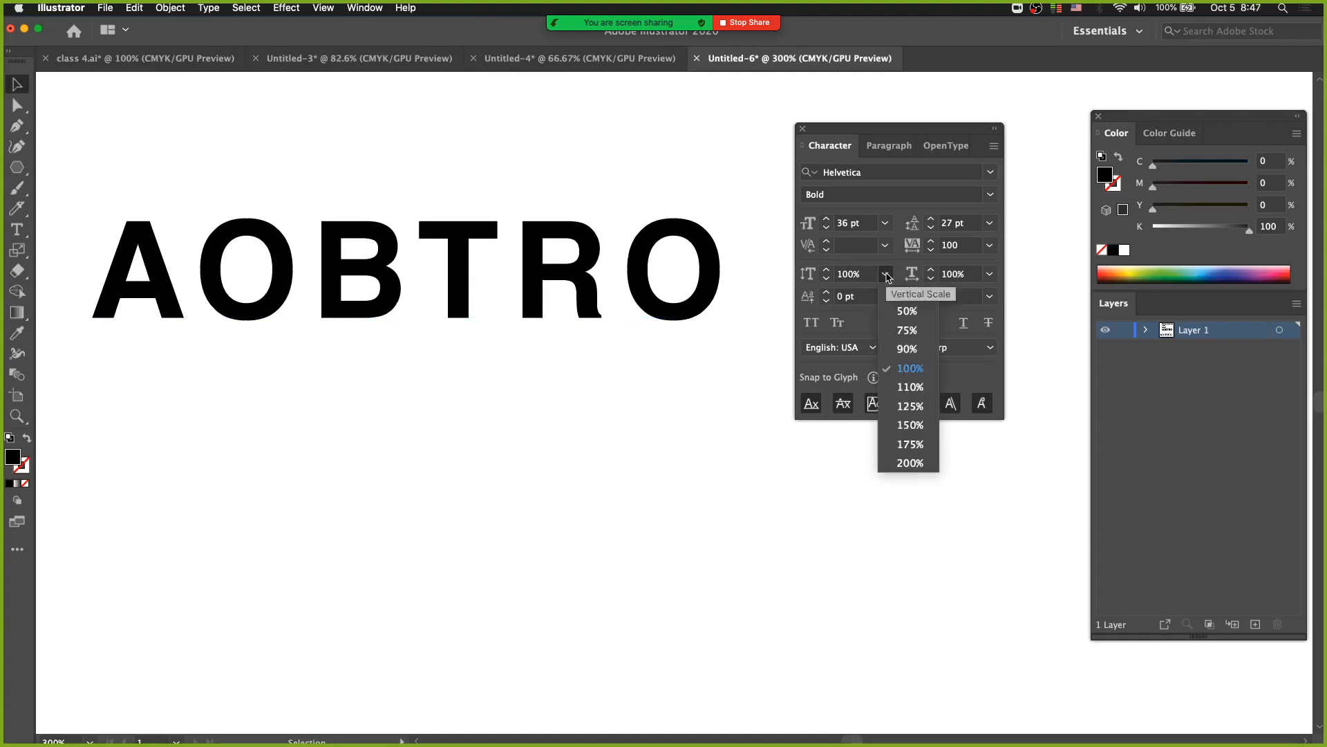
left_click(905, 464)
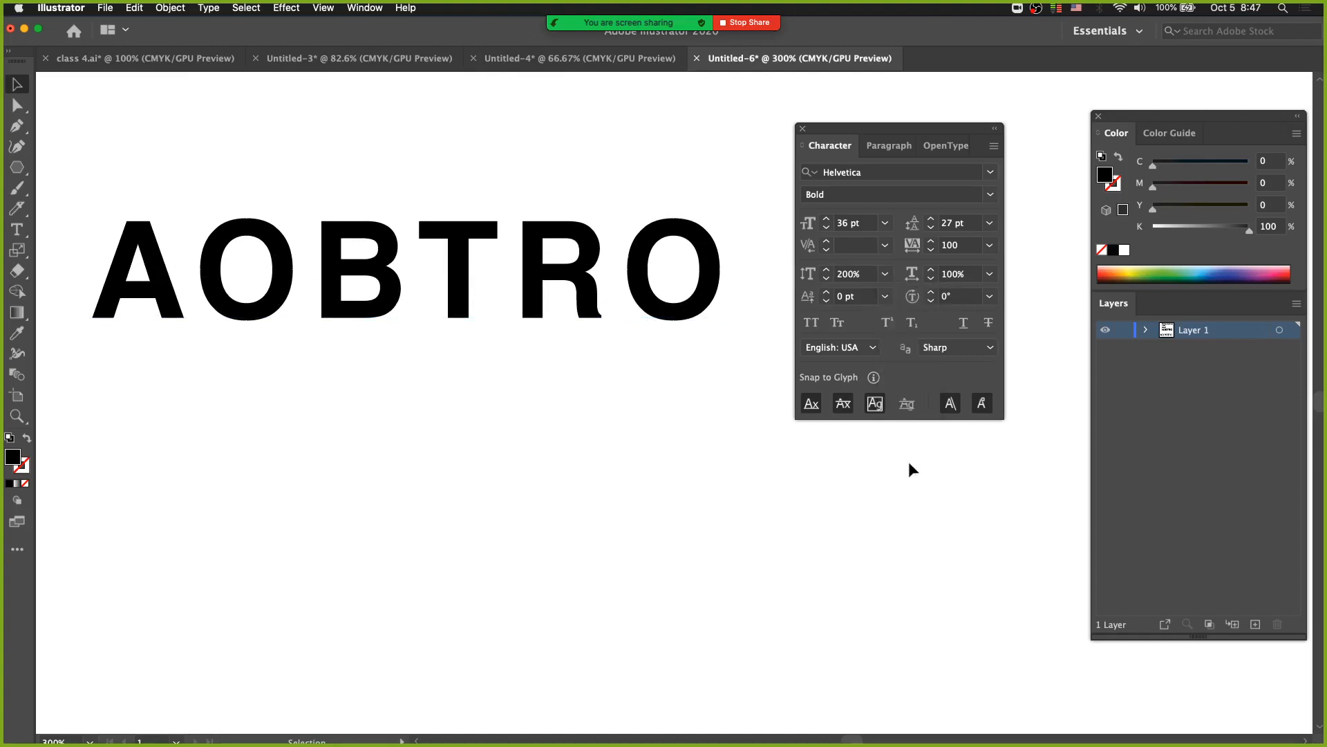
left_click(546, 270)
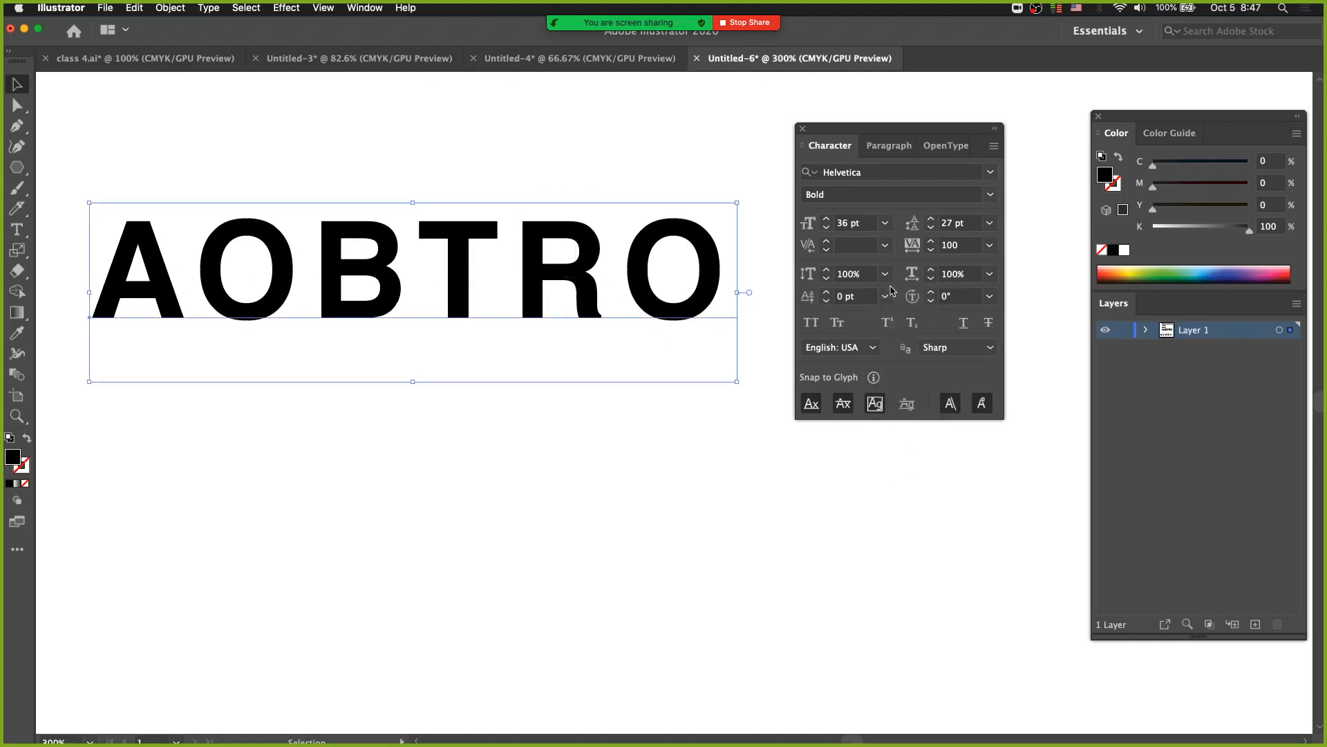
left_click(885, 274)
left_click(893, 465)
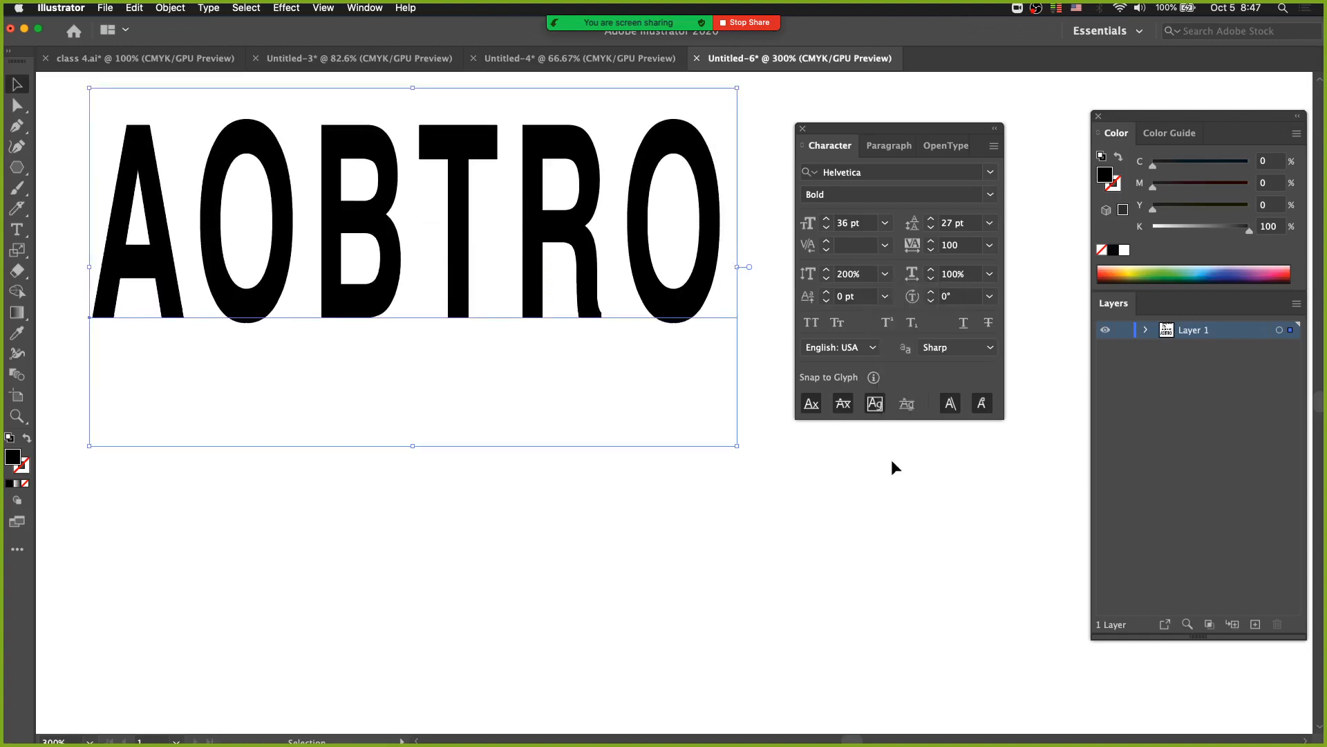
left_click(600, 468)
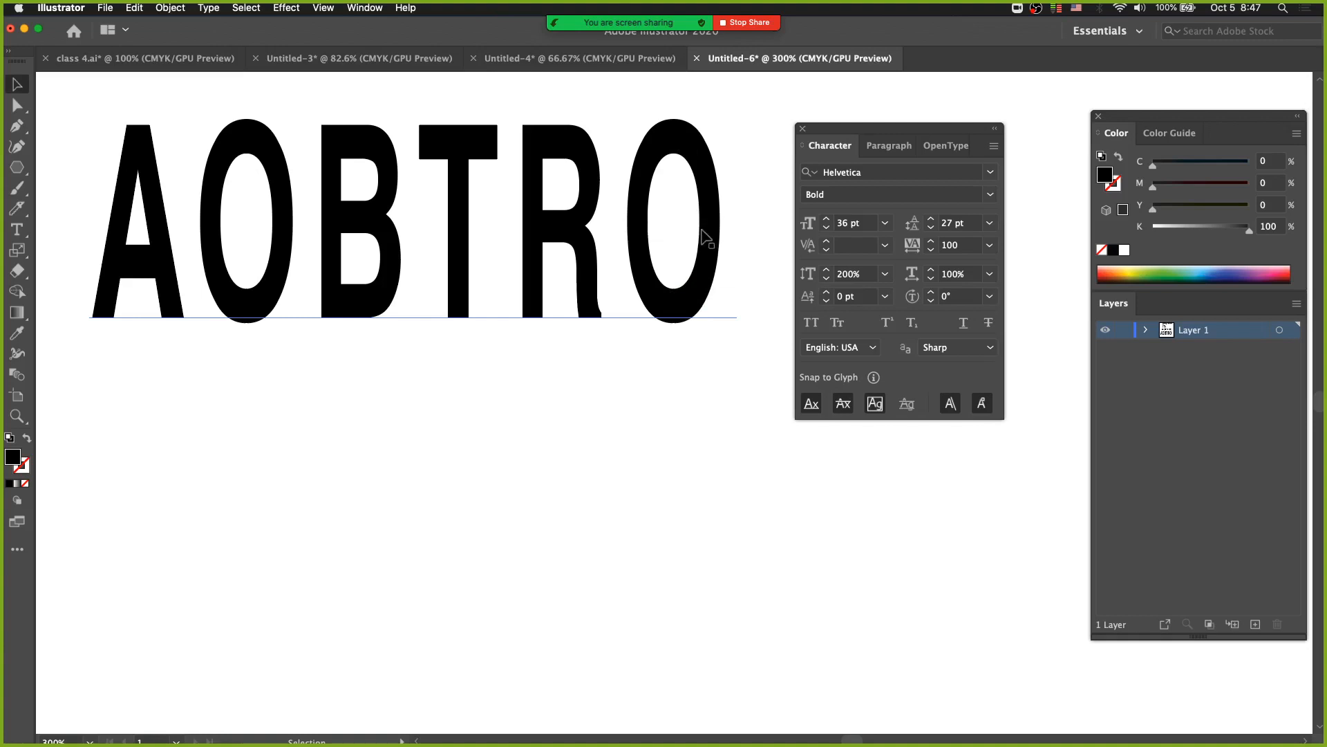
Move the lower AOBTRO slightly right and down, and set its vertical scale to 100%.
left_click(886, 275)
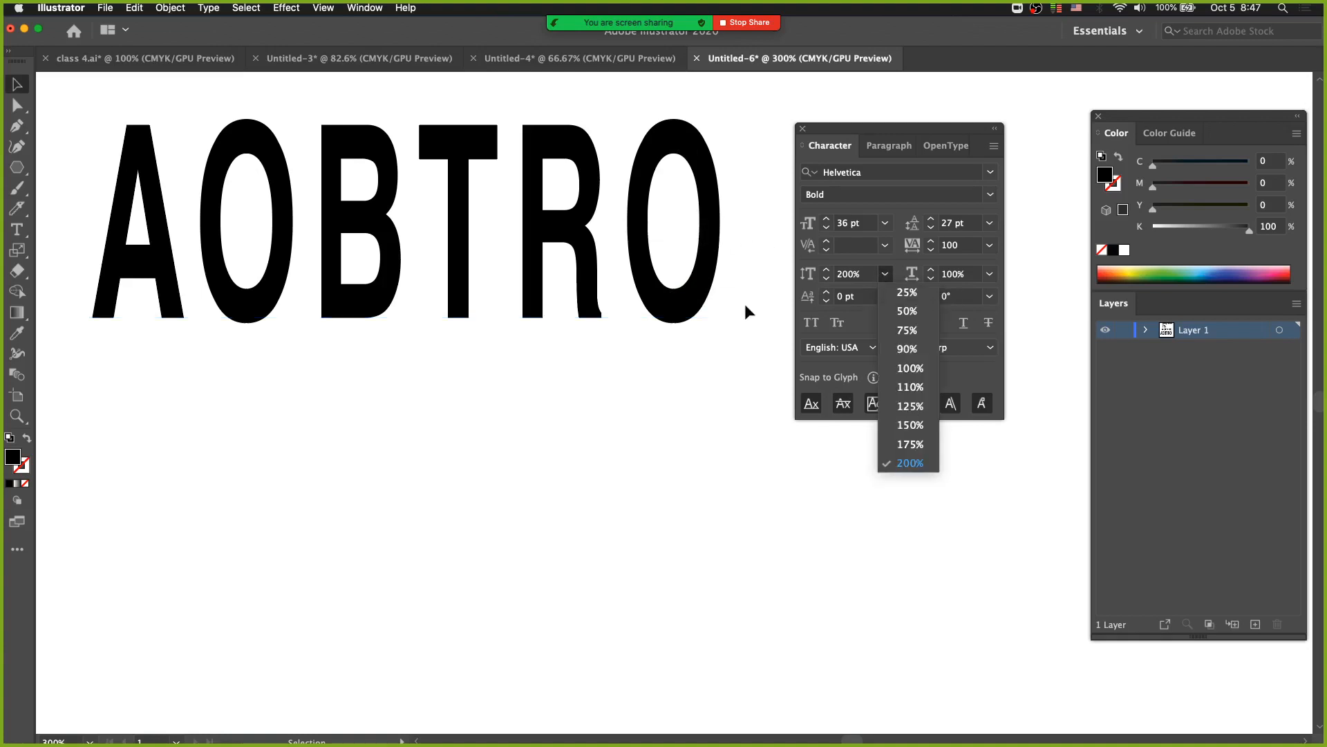
left_click(643, 372)
left_click_drag(706, 373, 626, 292)
left_click_drag(589, 210, 685, 398)
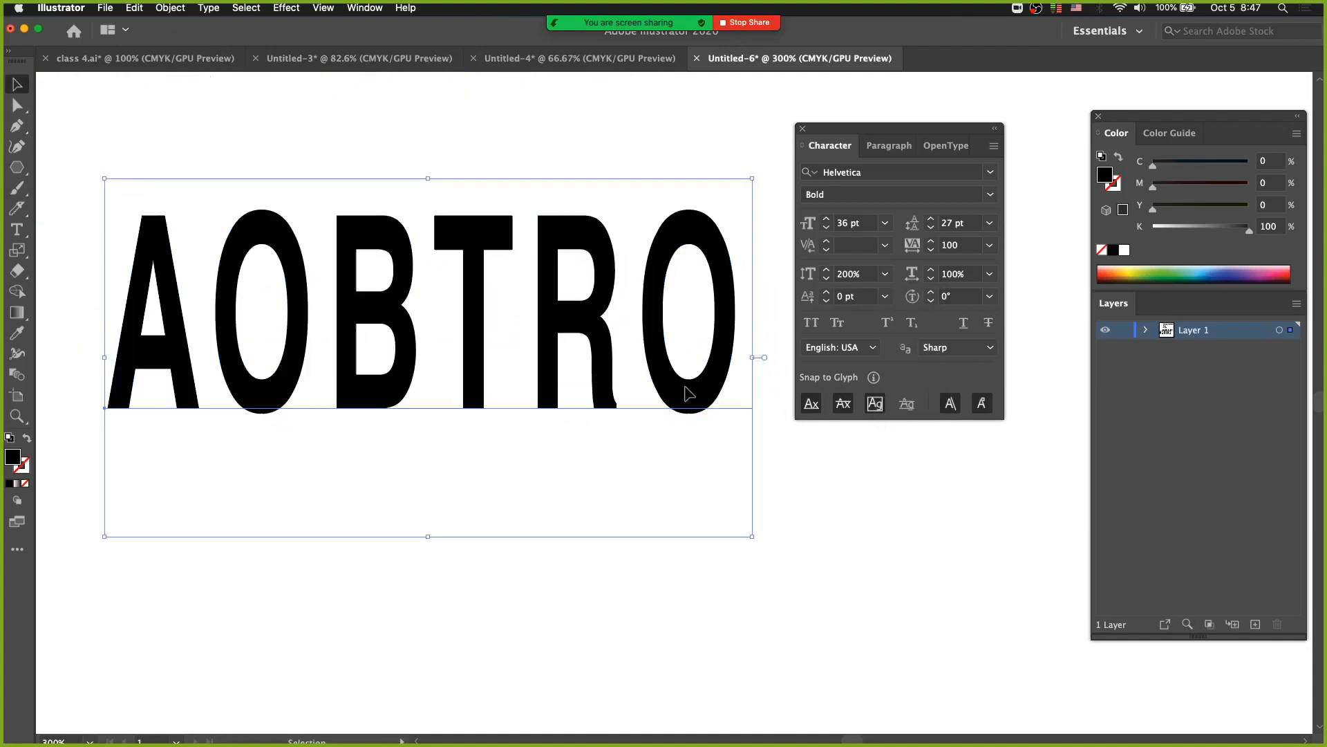
left_click(885, 275)
left_click(892, 384)
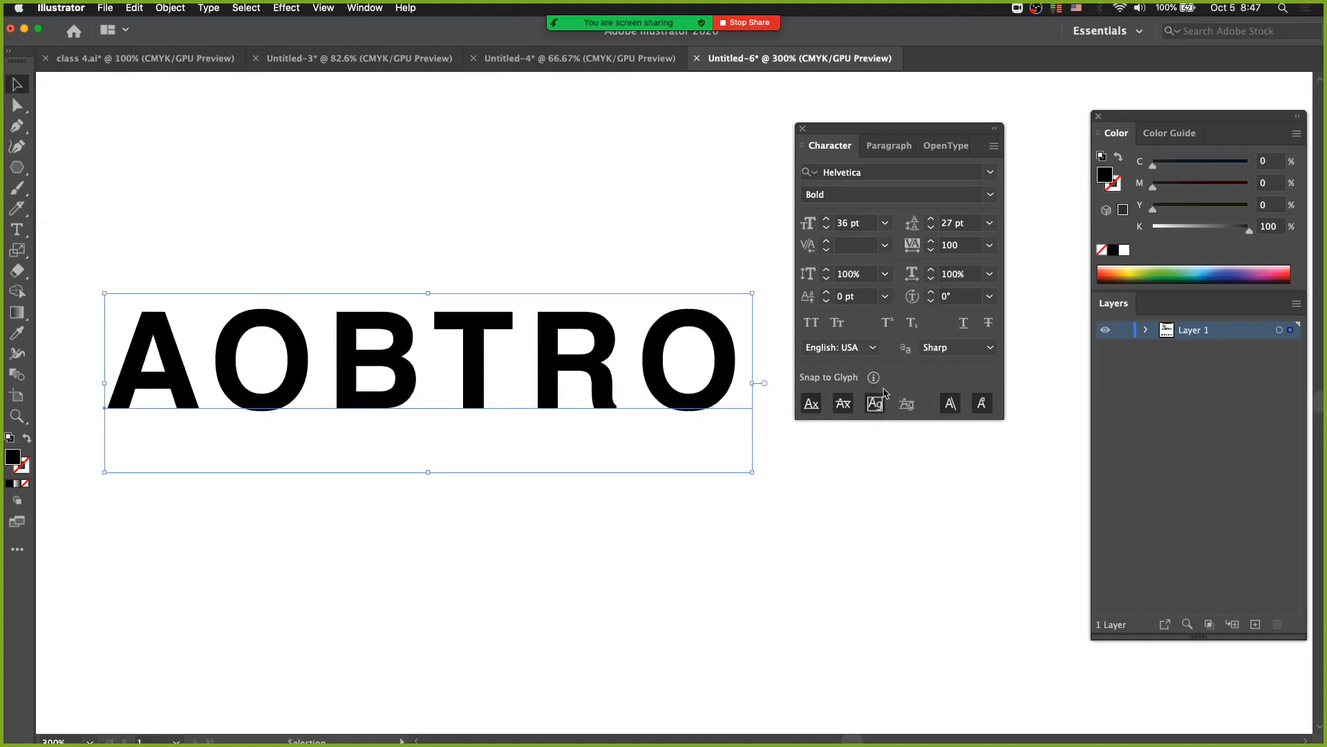
Preview the style variants of Helvetica and Helvetica Neue on the lower AOBTRO without applying any.
left_click(991, 174)
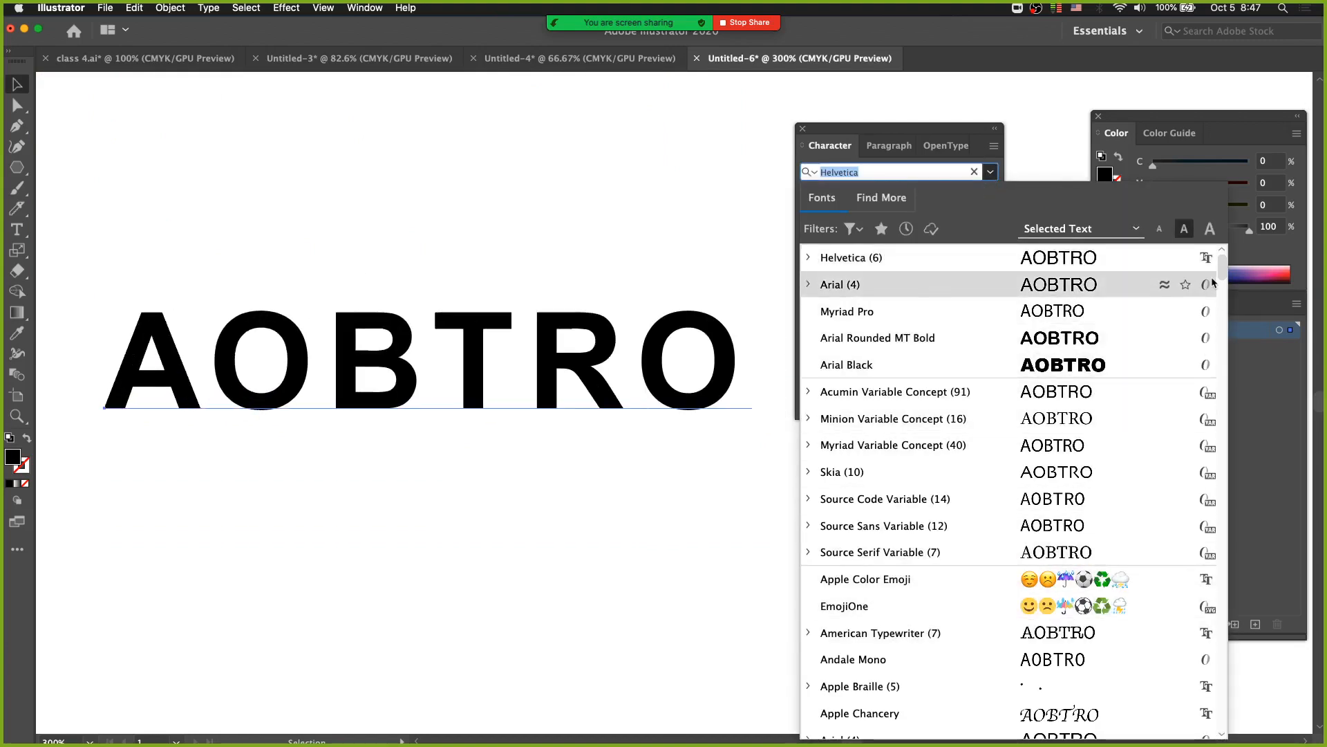
left_click_drag(1220, 273, 1218, 338)
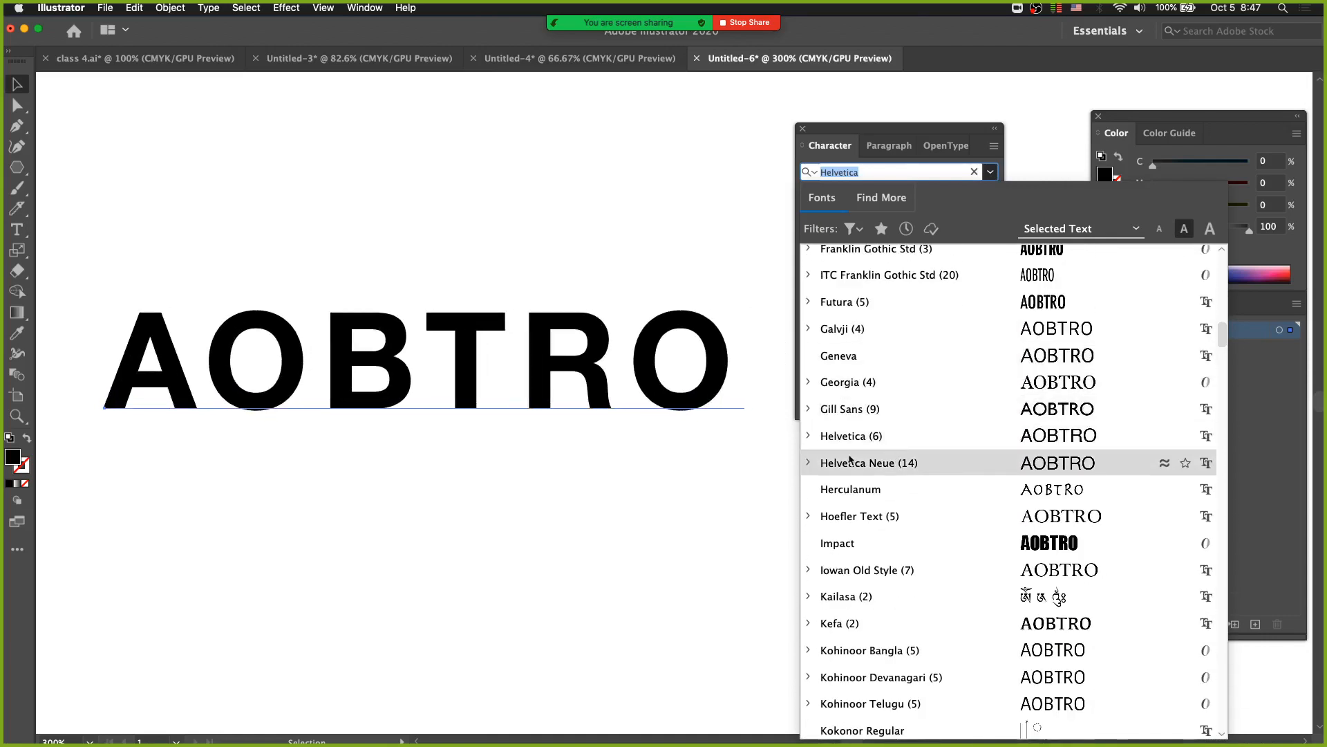
left_click(810, 435)
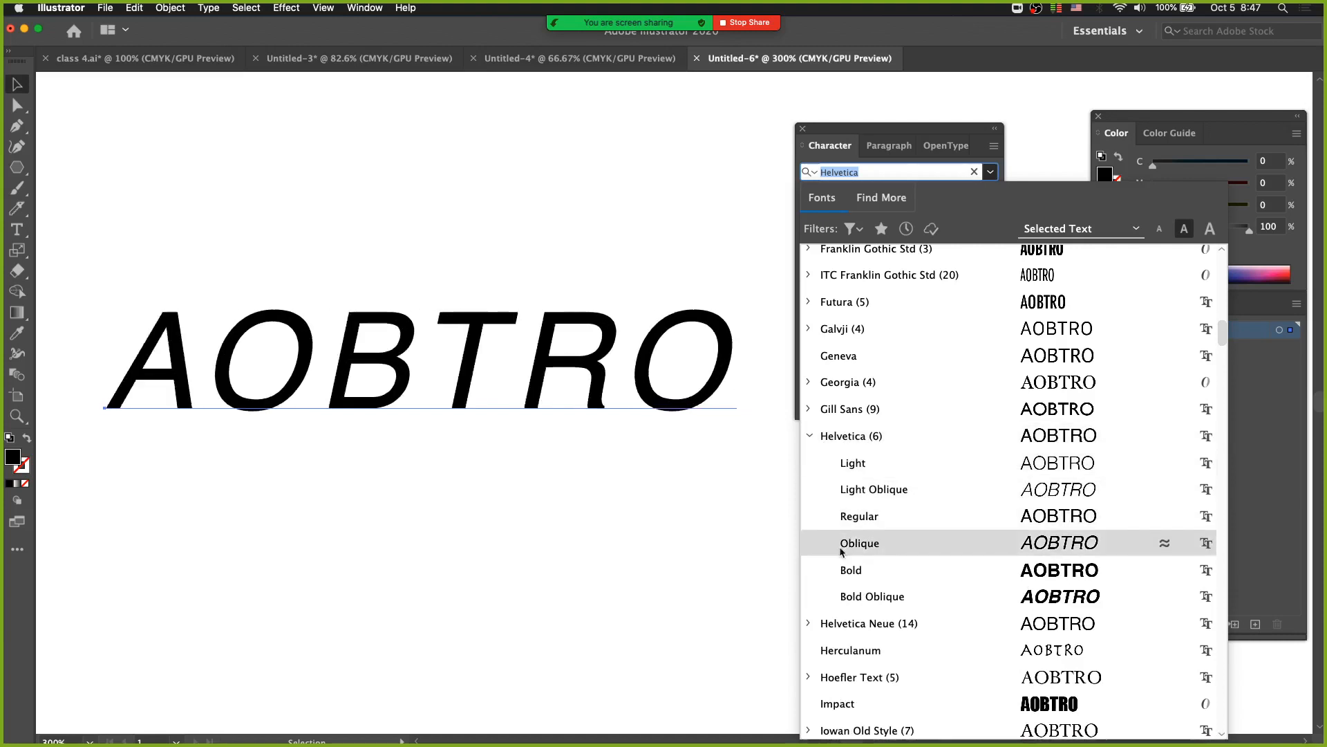
left_click(810, 435)
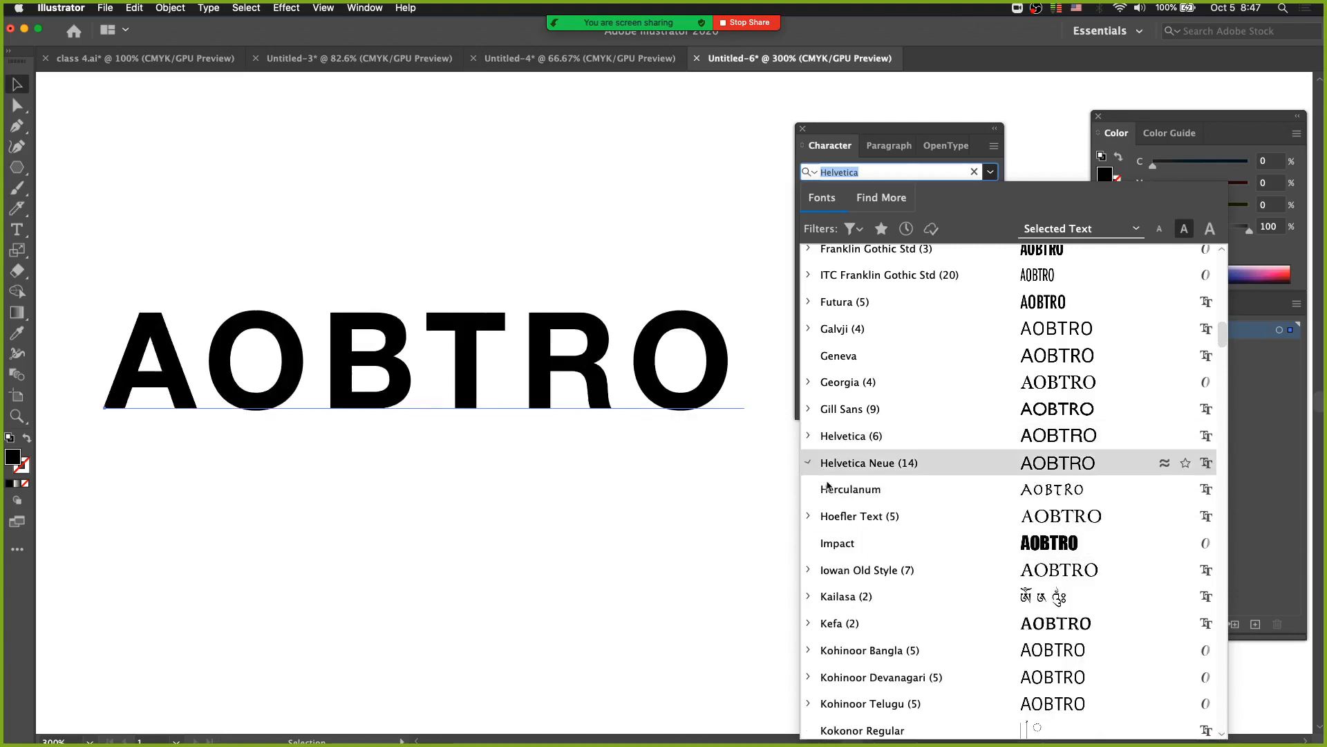
left_click(810, 462)
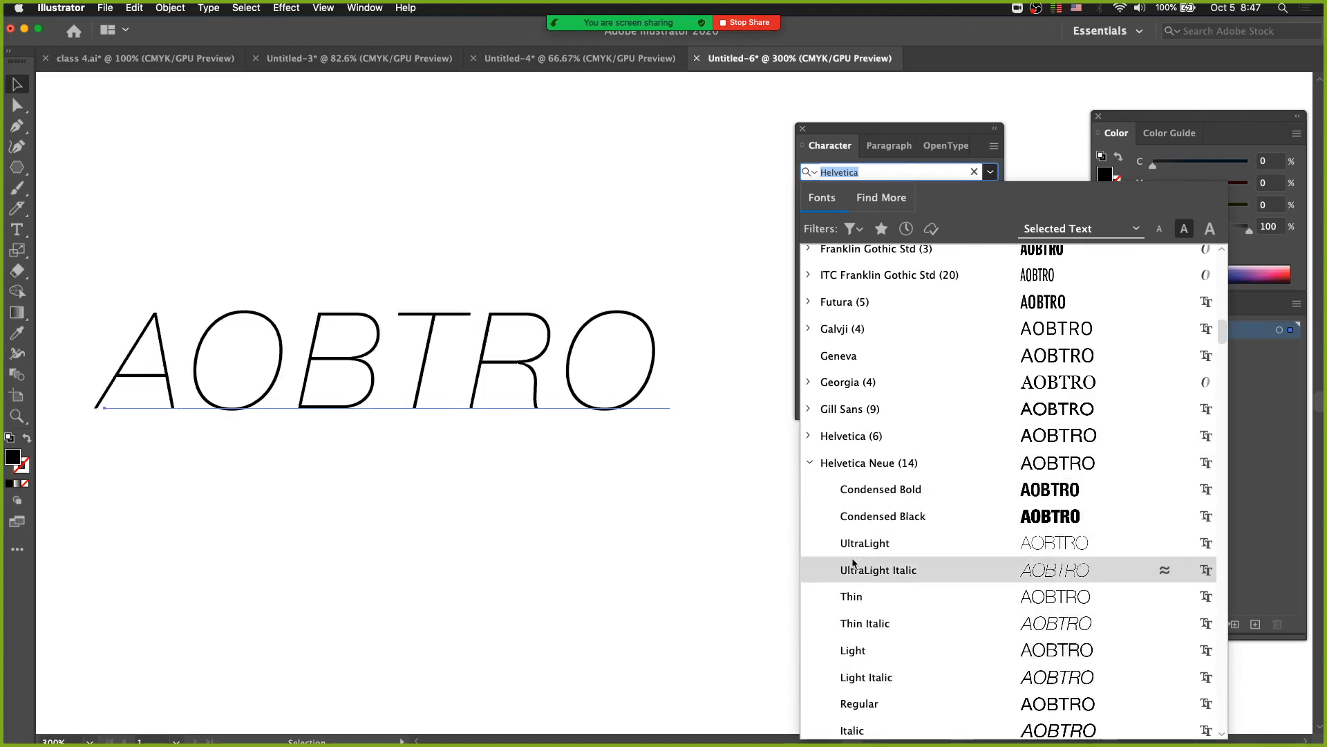
left_click(809, 463)
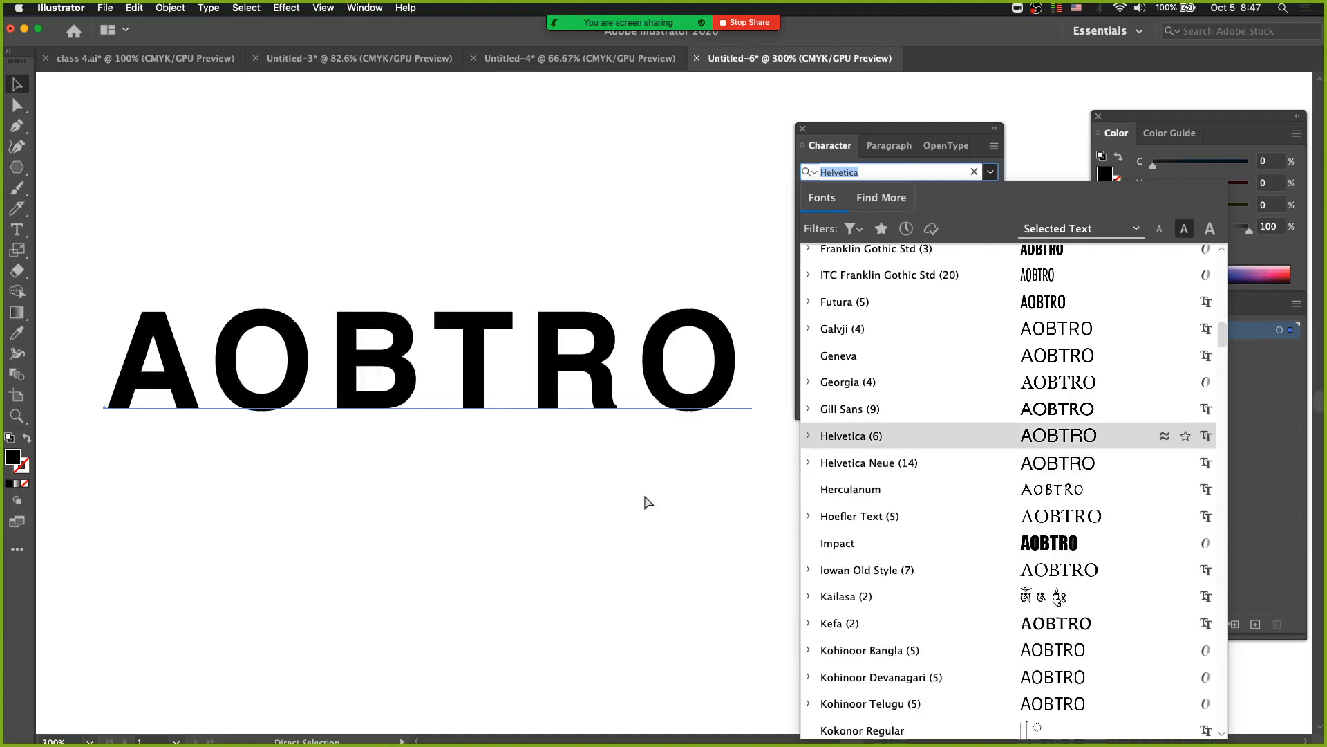
left_click(647, 499)
Move the lower AOBTRO slightly left and up, and set the leading of the Monday Illustrator Class text to 38 pt.
left_click_drag(476, 385, 427, 306)
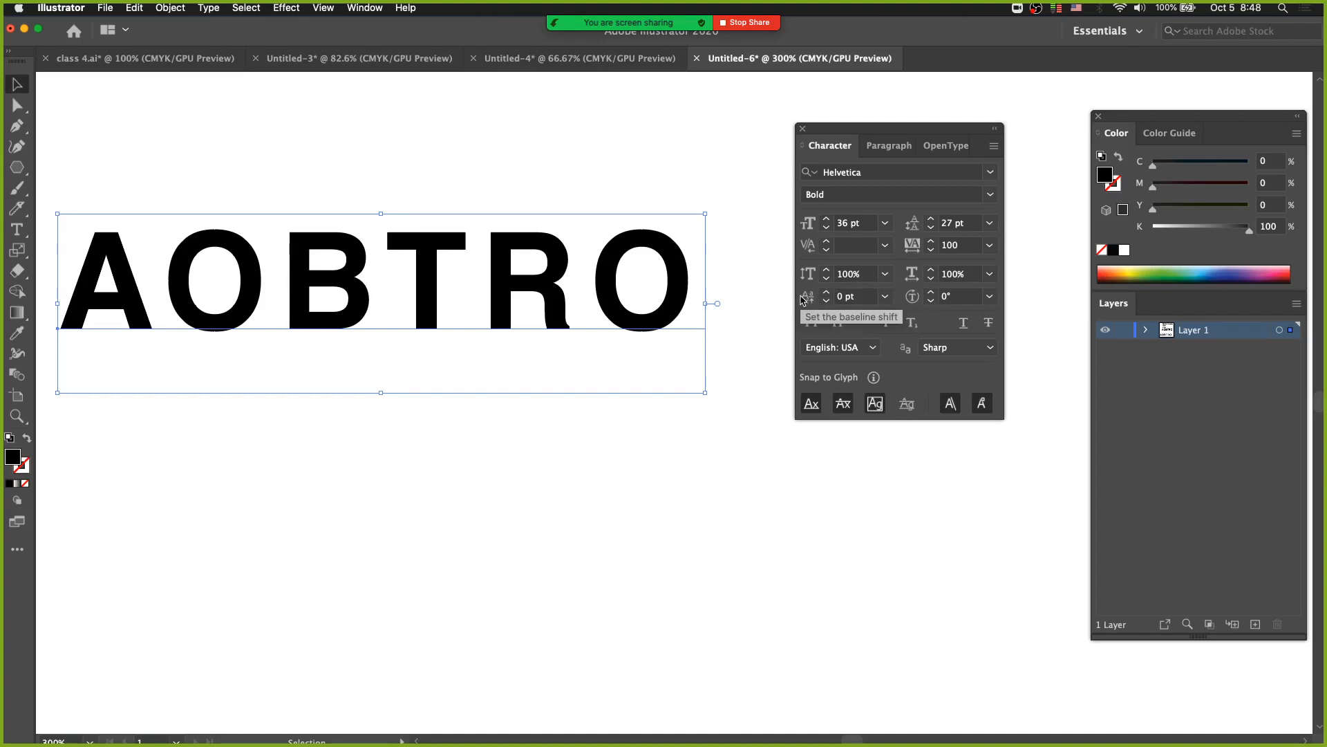
left_click(413, 256, "alt+super")
left_click(415, 263, "alt+super")
left_click_drag(522, 291, 402, 205)
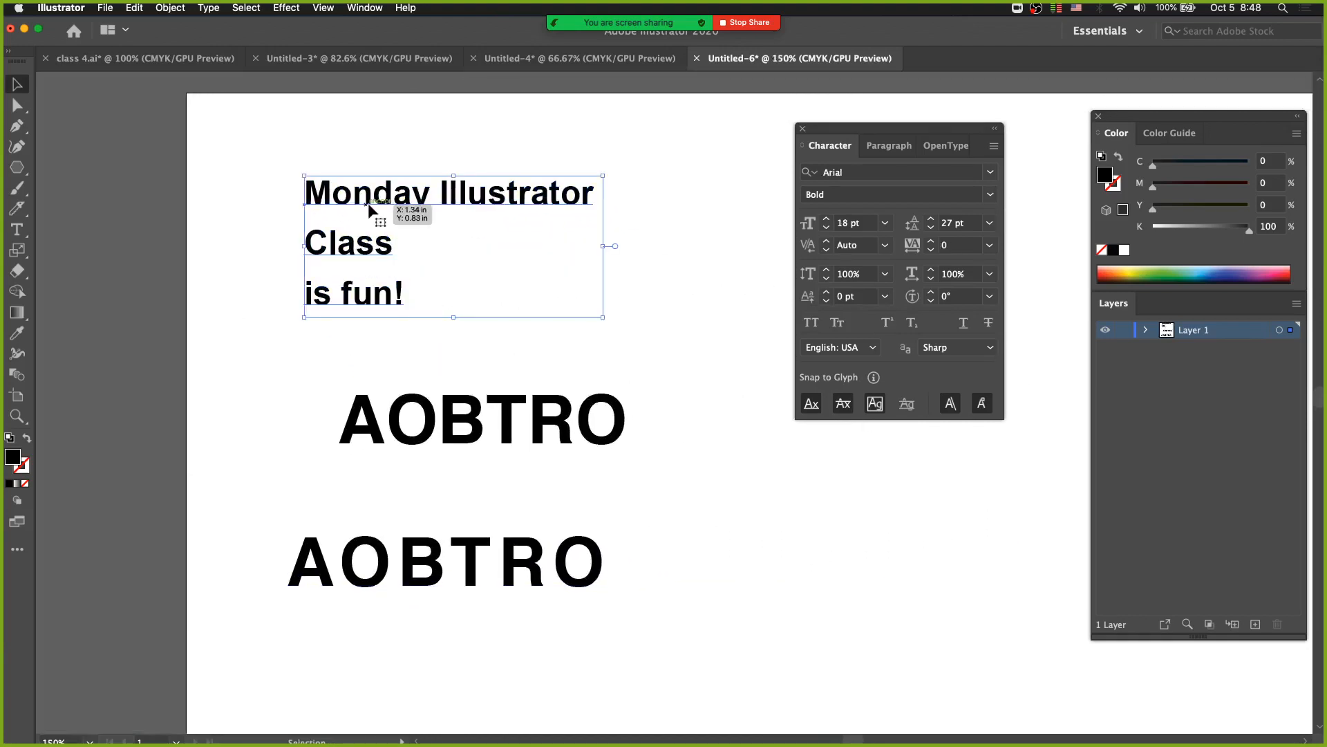
key("alt+Down")
key("alt+Down")
key("alt+Down")
key("alt+Down")
key("alt+Down")
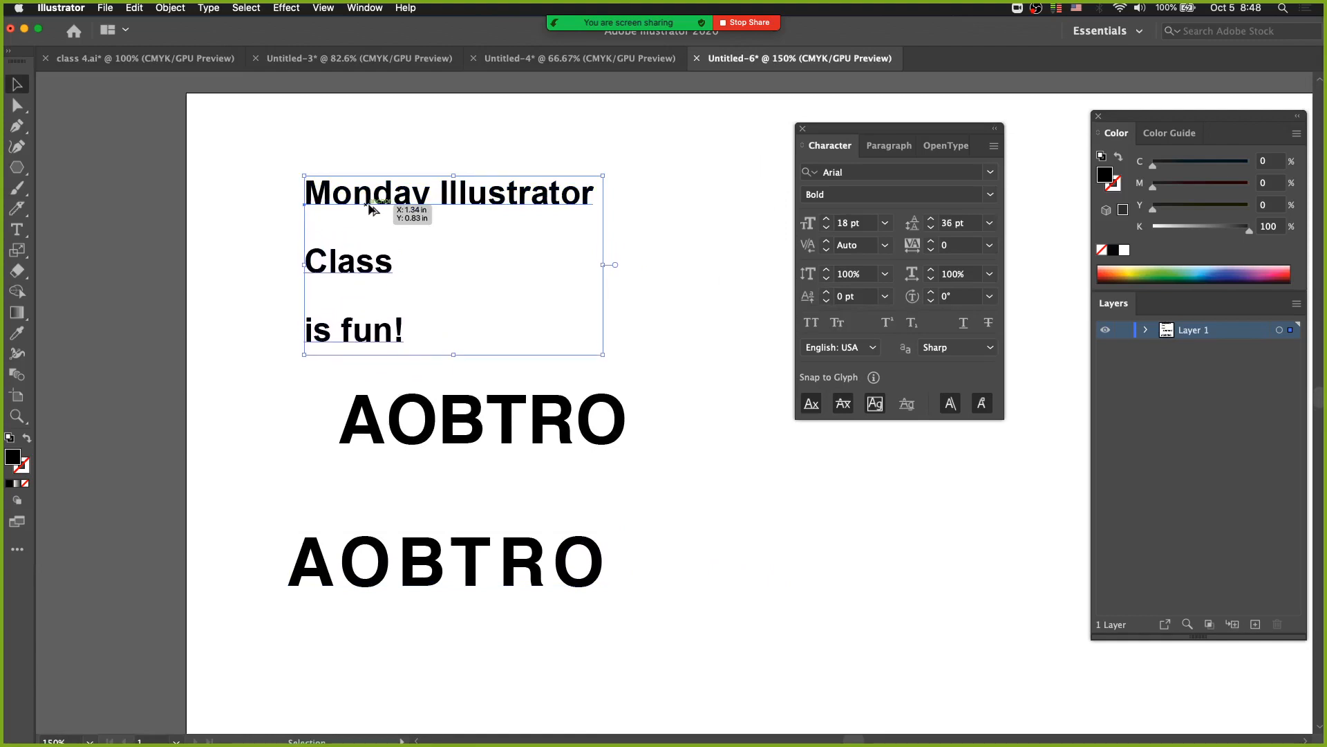
key("alt+Down")
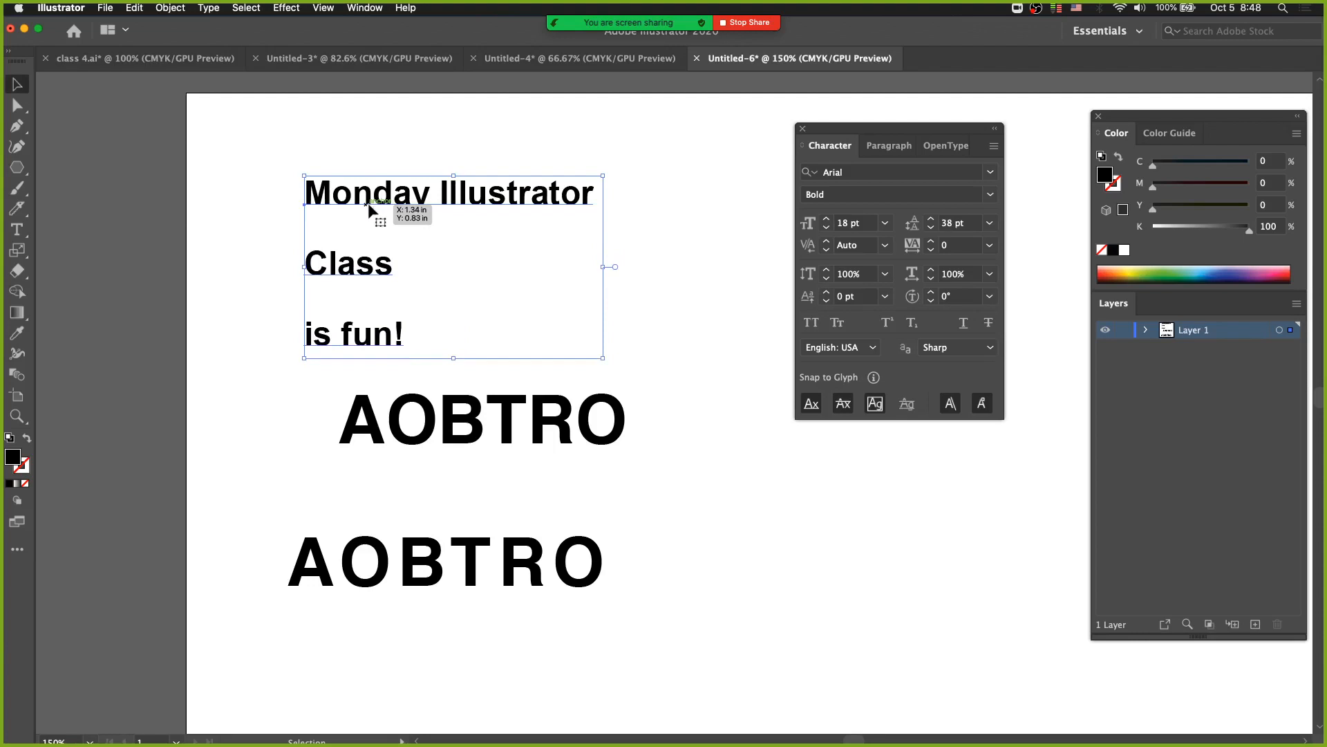
Preview a -6 pt baseline shift on the T of the lower AOBTRO without applying it.
left_click(496, 587)
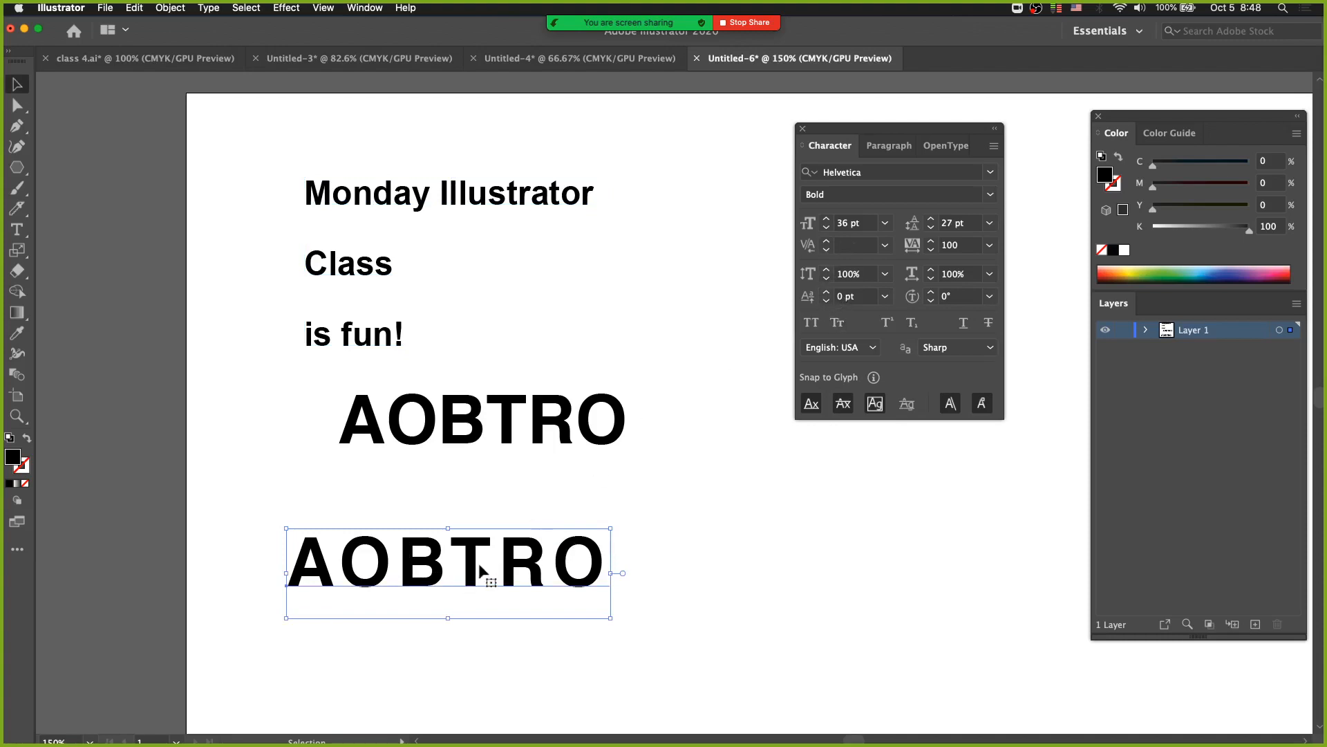
left_click(21, 234)
left_click_drag(485, 571, 452, 567)
left_click(885, 296)
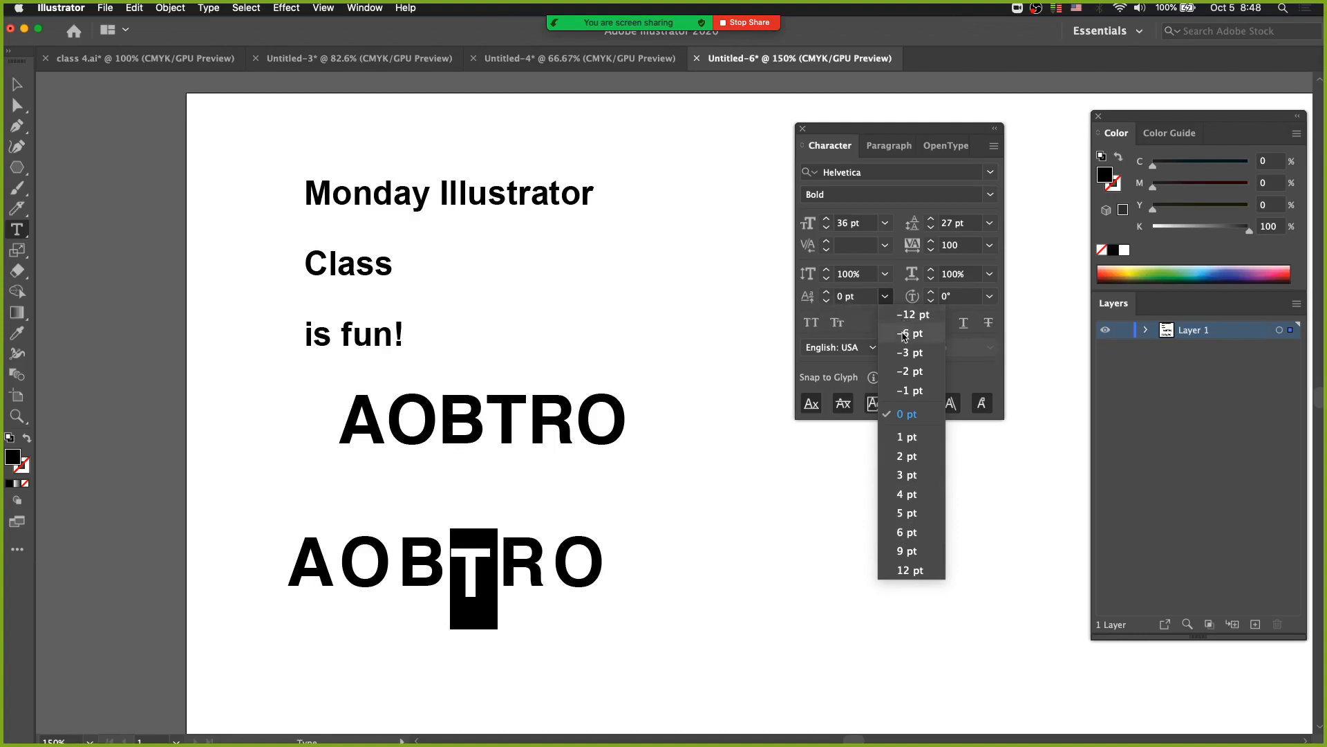
left_click(726, 486)
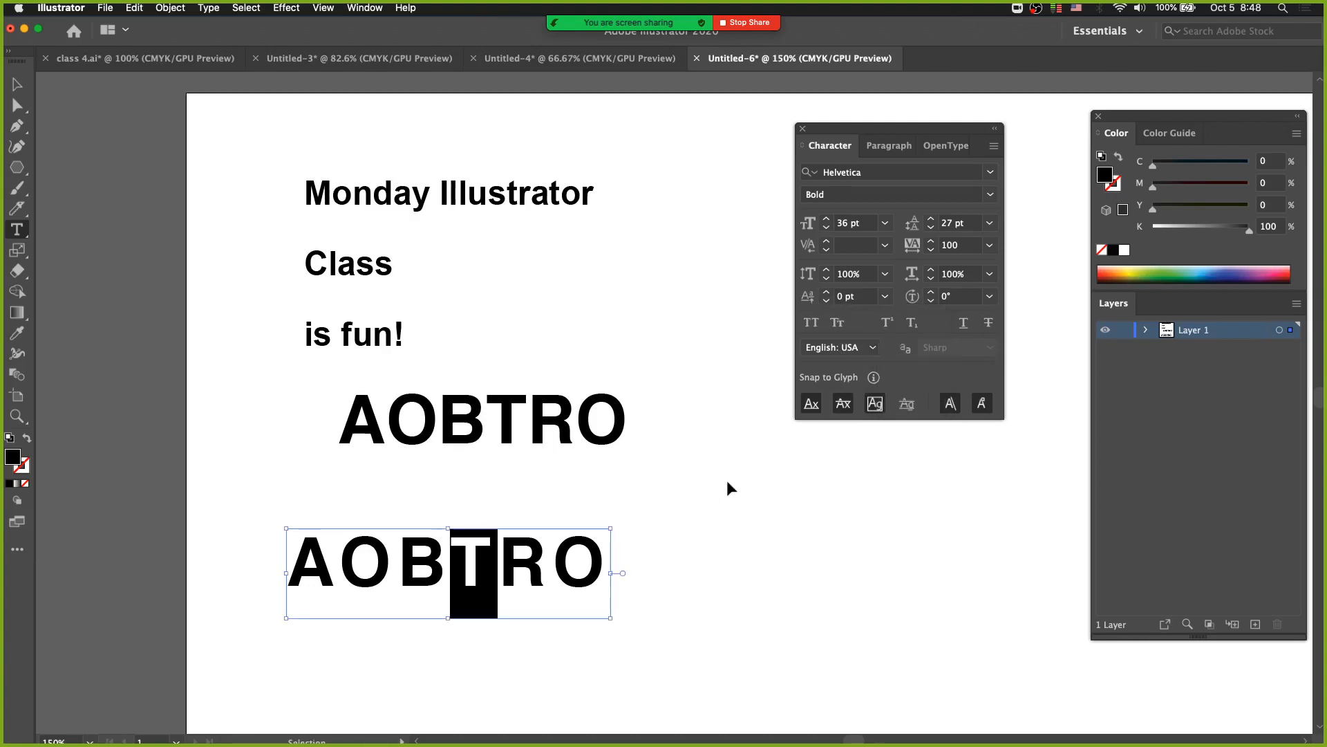
Duplicate the upper AOBTRO to the right of the lower one and replace the copy's text with 30th.
left_click(625, 522, "super")
left_click_drag(539, 456, 835, 553)
left_click_drag(647, 511, 916, 508)
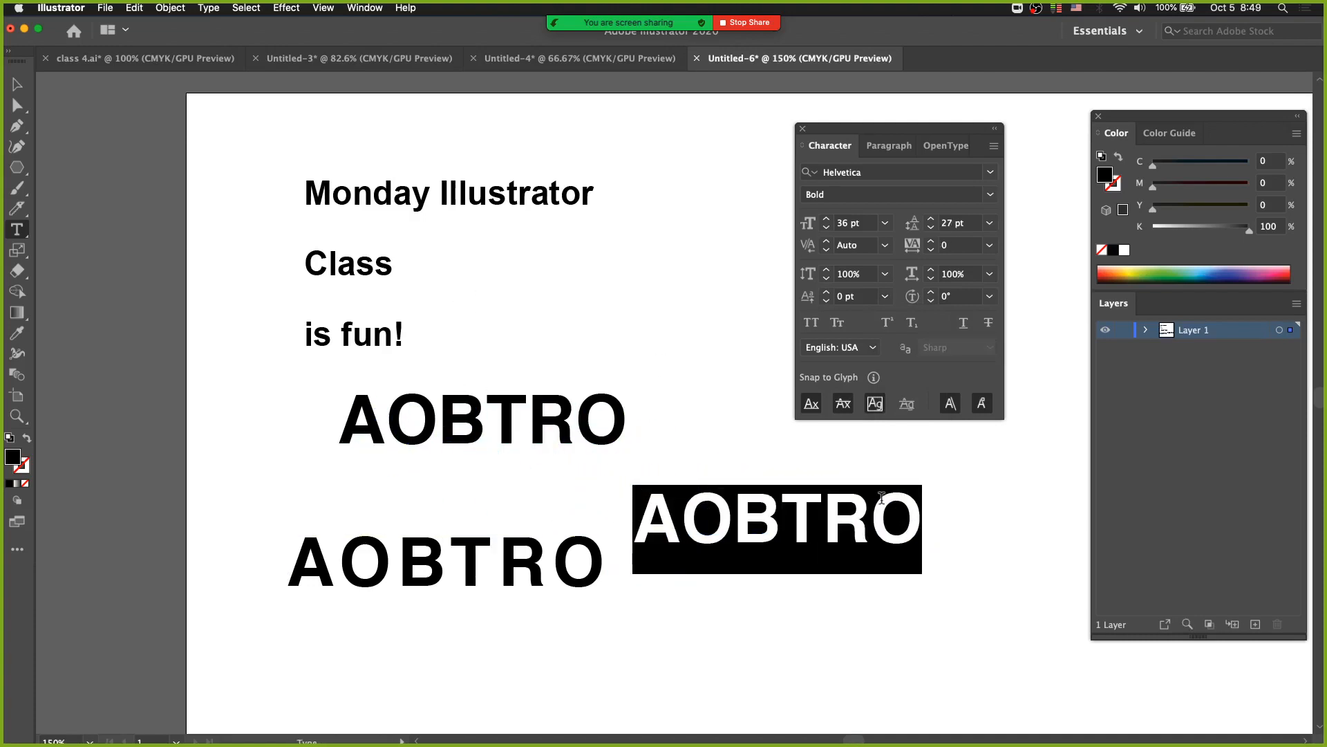
type("3")
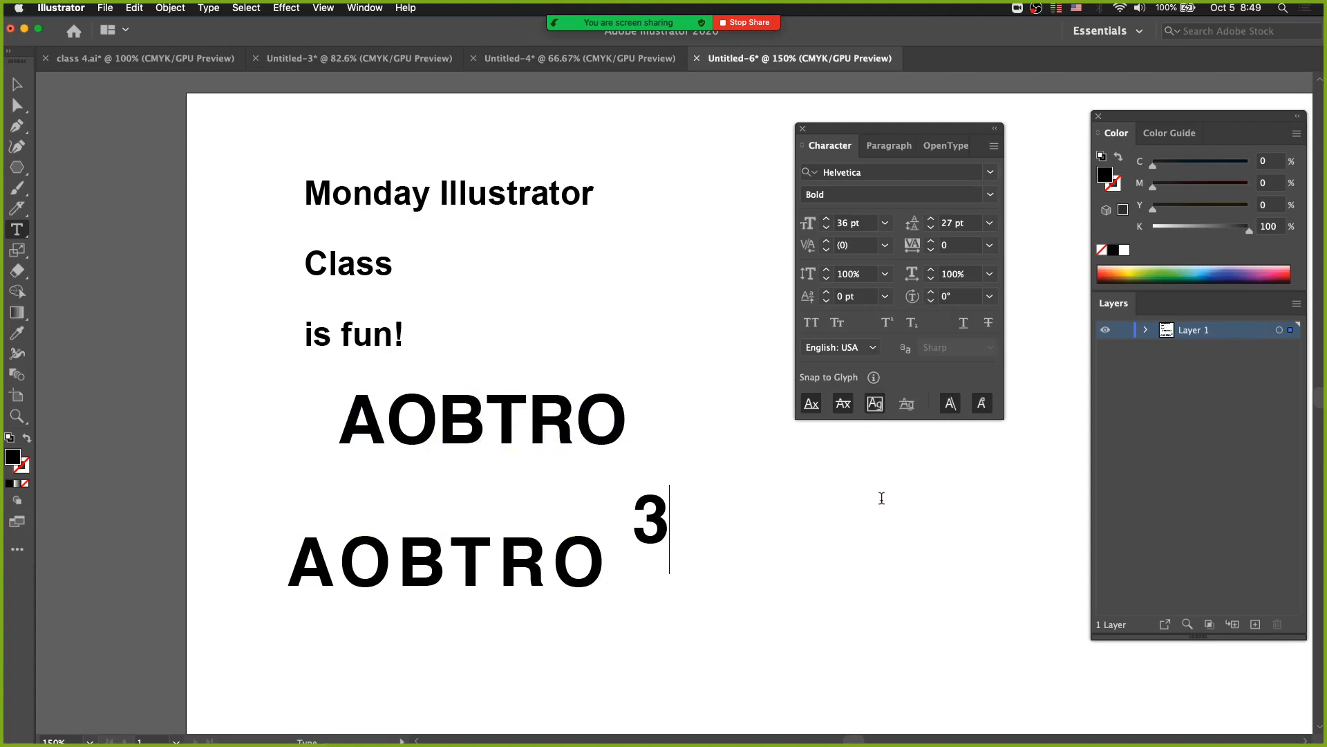
type("0")
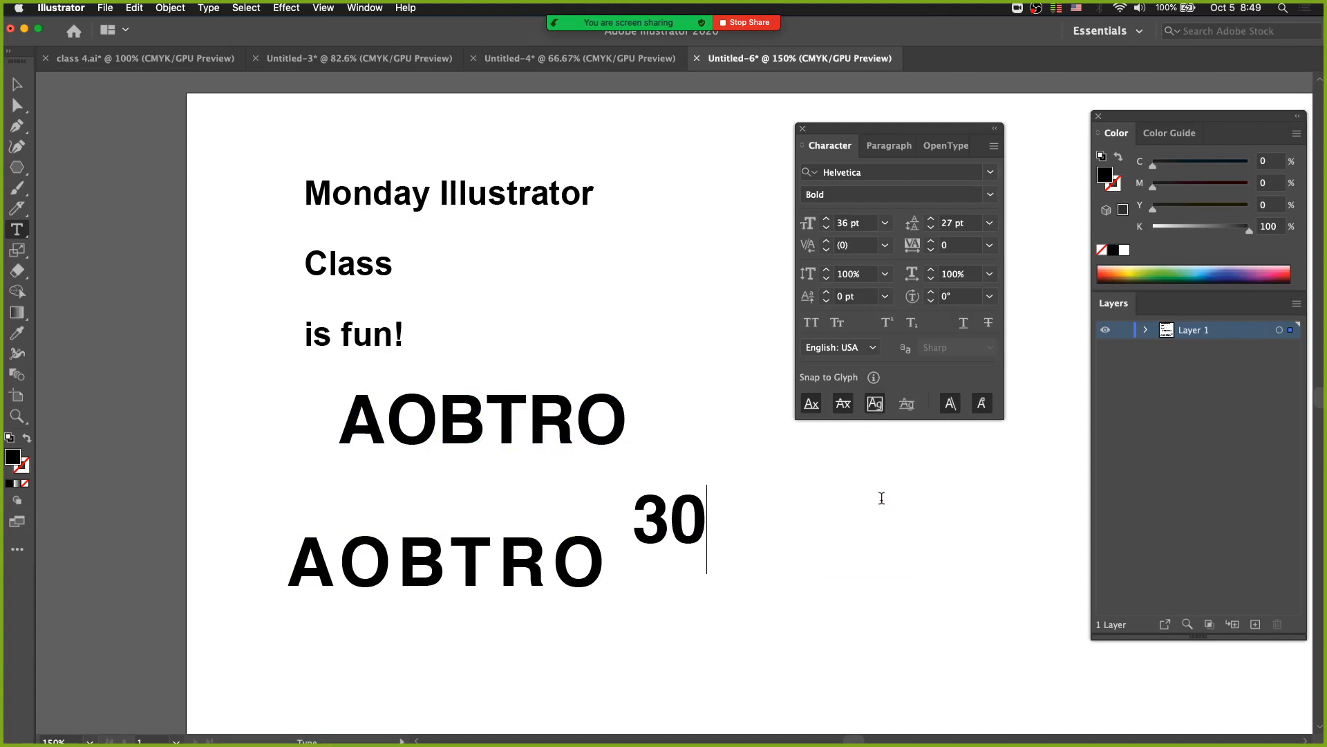
type("th")
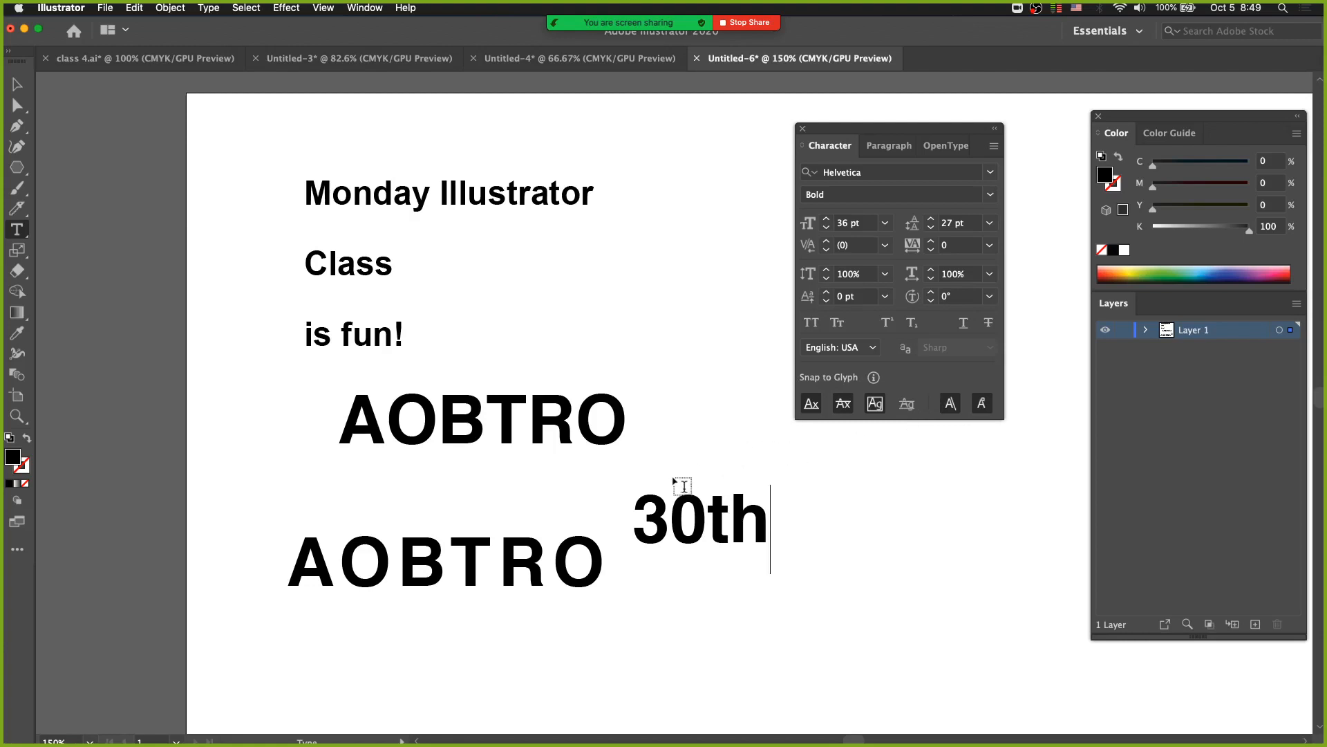
type("v")
Delete the stray v after 30th and move the text slightly to the right.
left_click_drag(675, 471, 757, 536)
left_click_drag(775, 513, 798, 522)
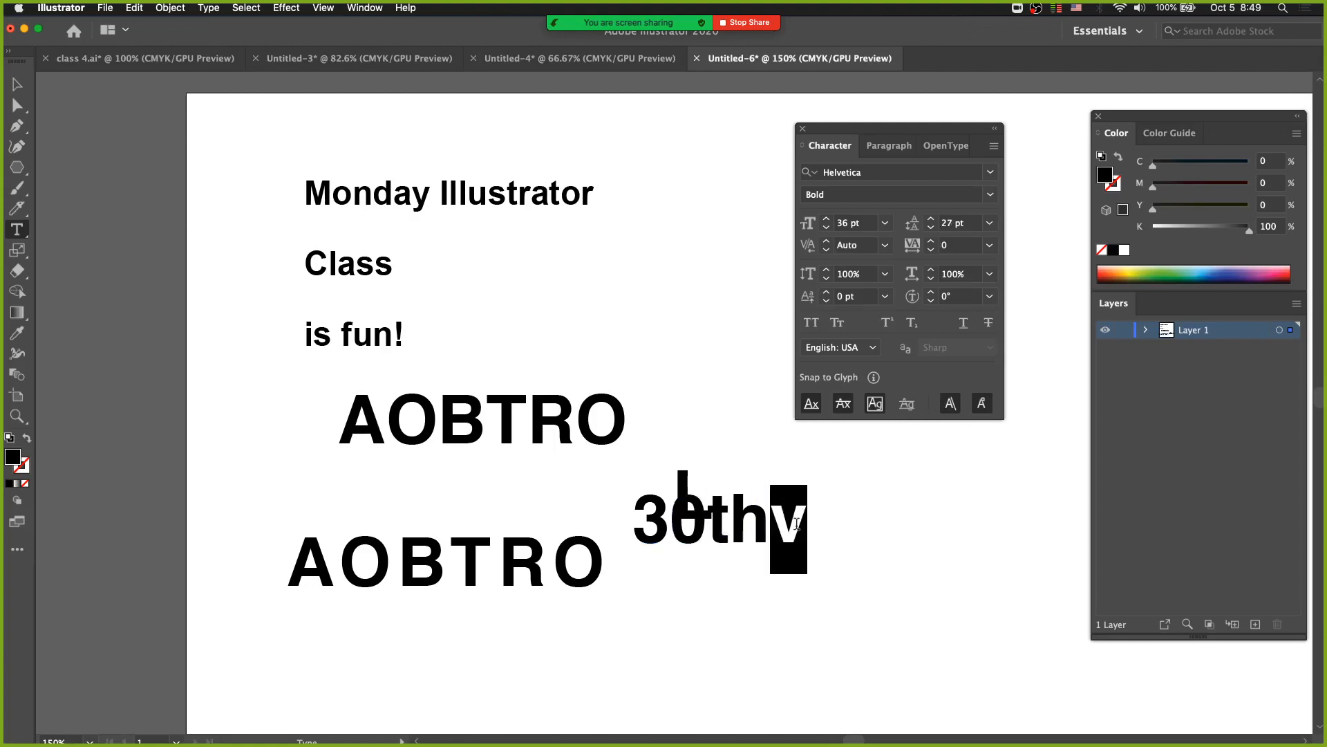
key("super+z")
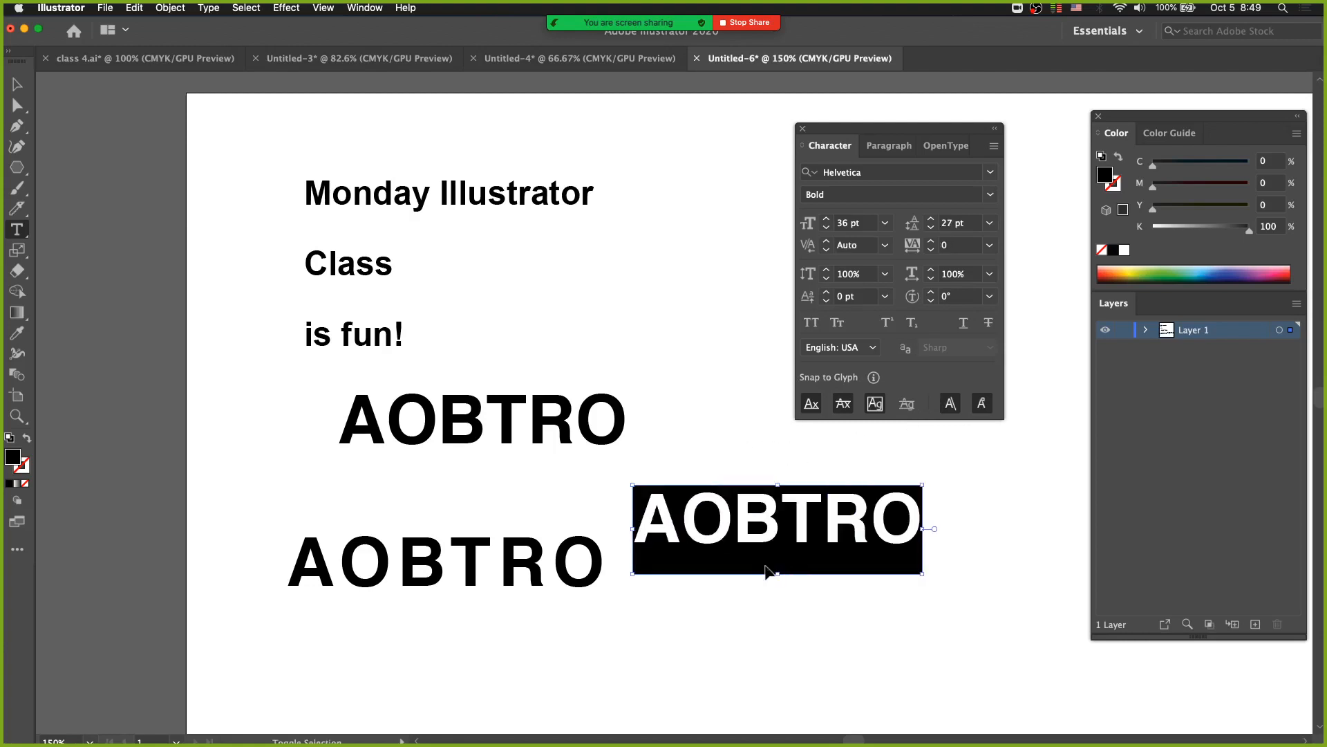
key("super+shift+z")
left_click(759, 587)
left_click_drag(776, 527, 808, 528)
key("BackSpace")
key("Escape")
left_click_drag(701, 524, 757, 528)
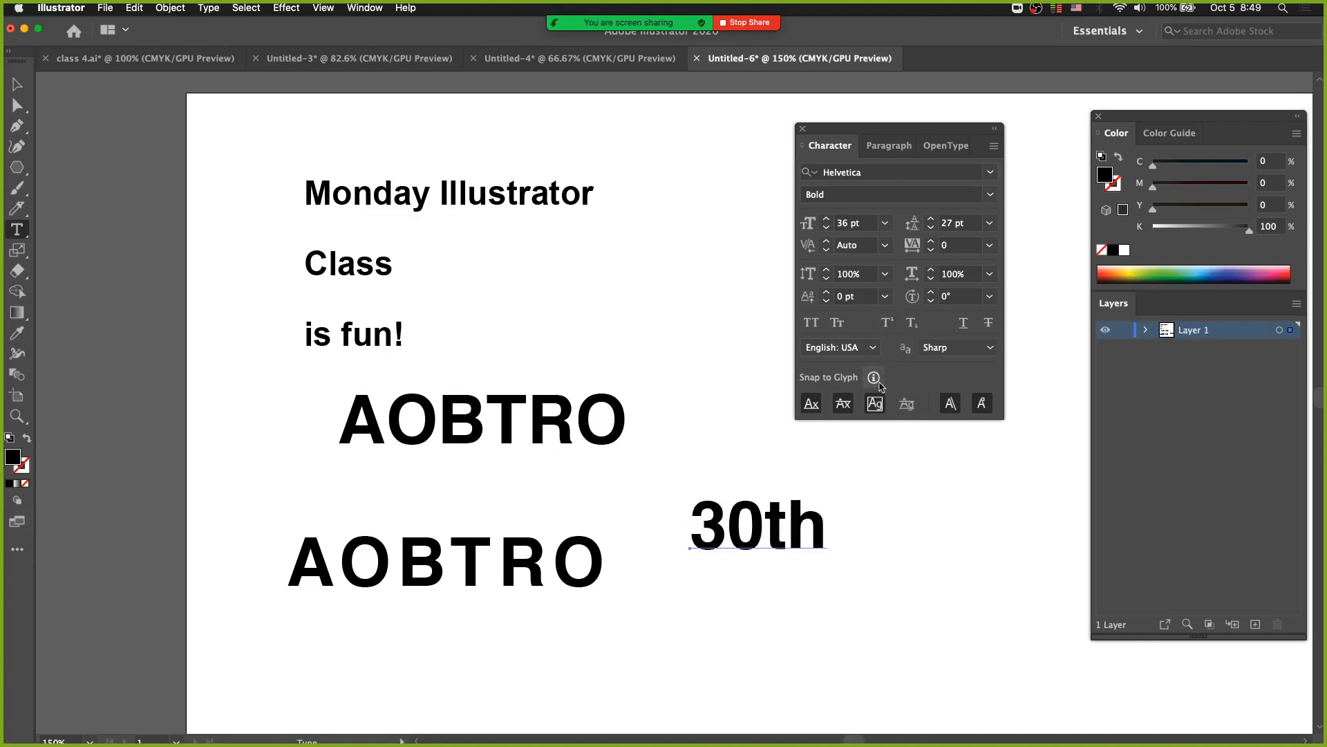
Try superscript on the th of 30th, then undo it.
left_click_drag(766, 524, 842, 521)
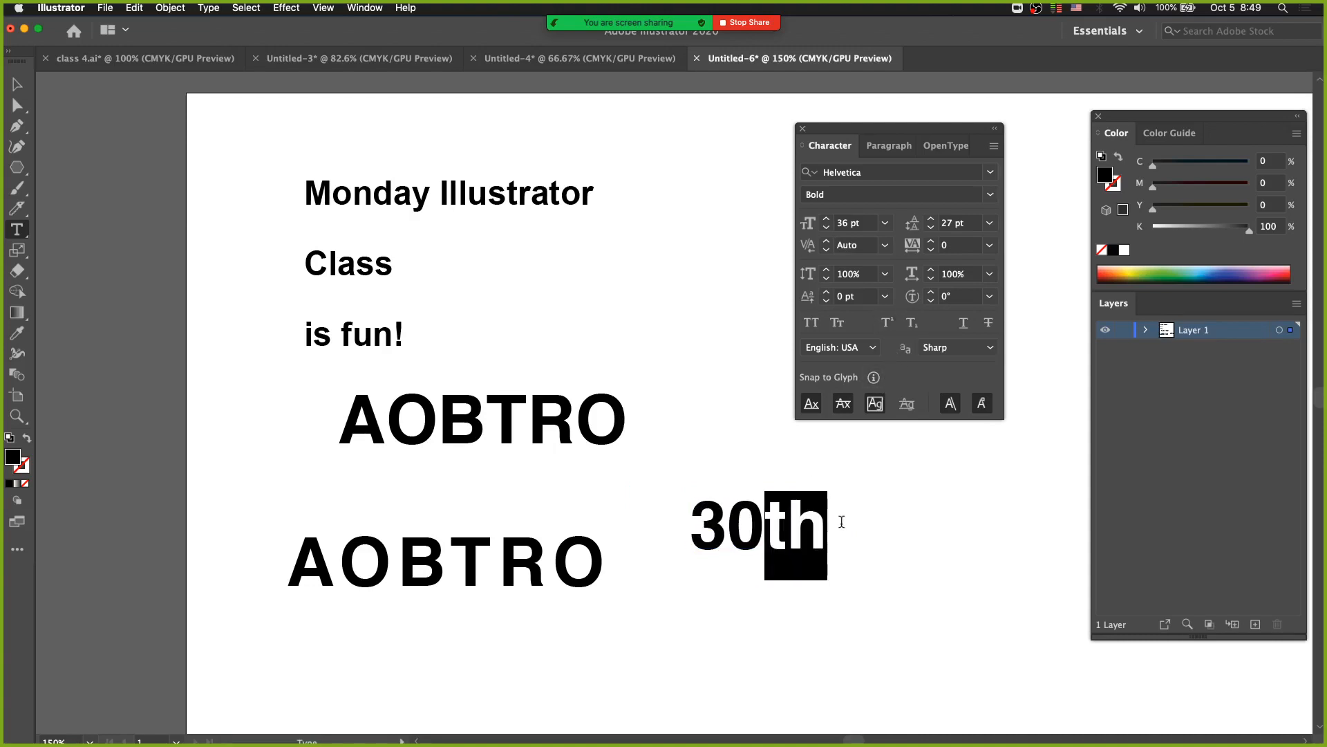
left_click(887, 324)
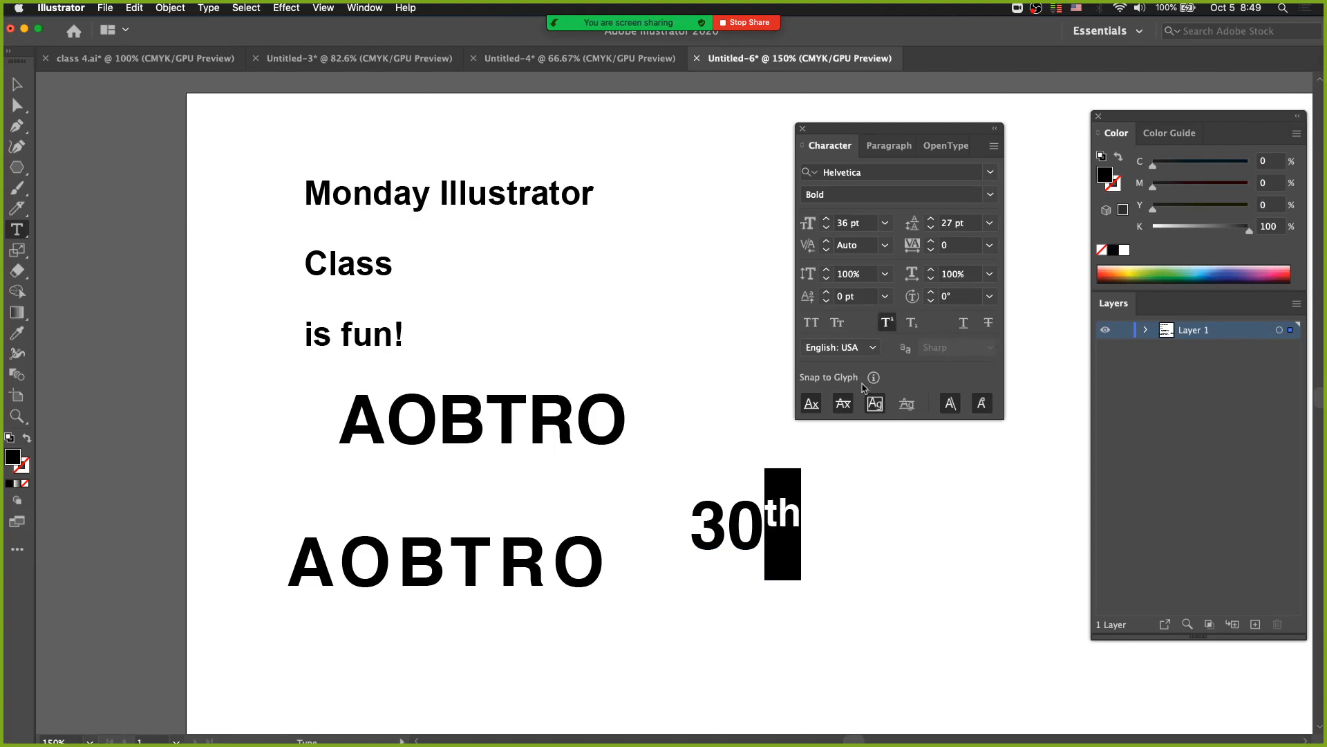
left_click(863, 523, "super")
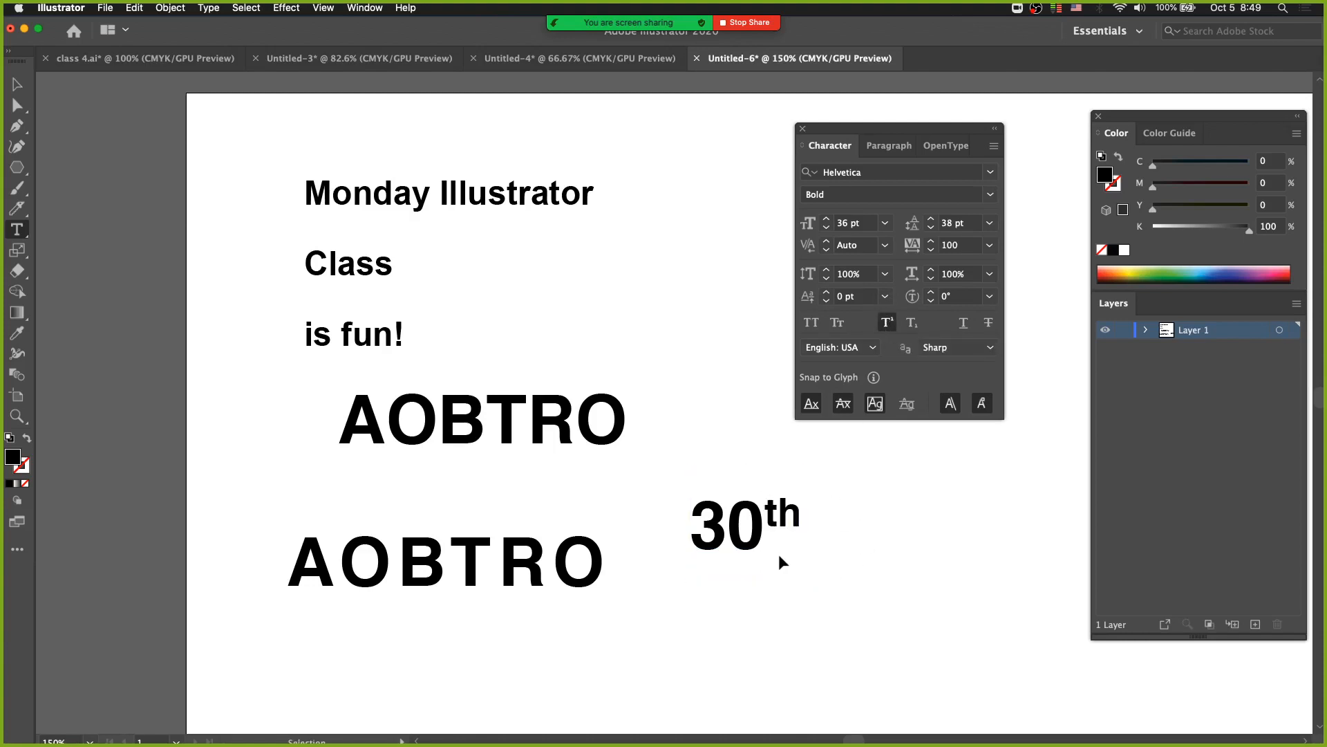
key("super+z")
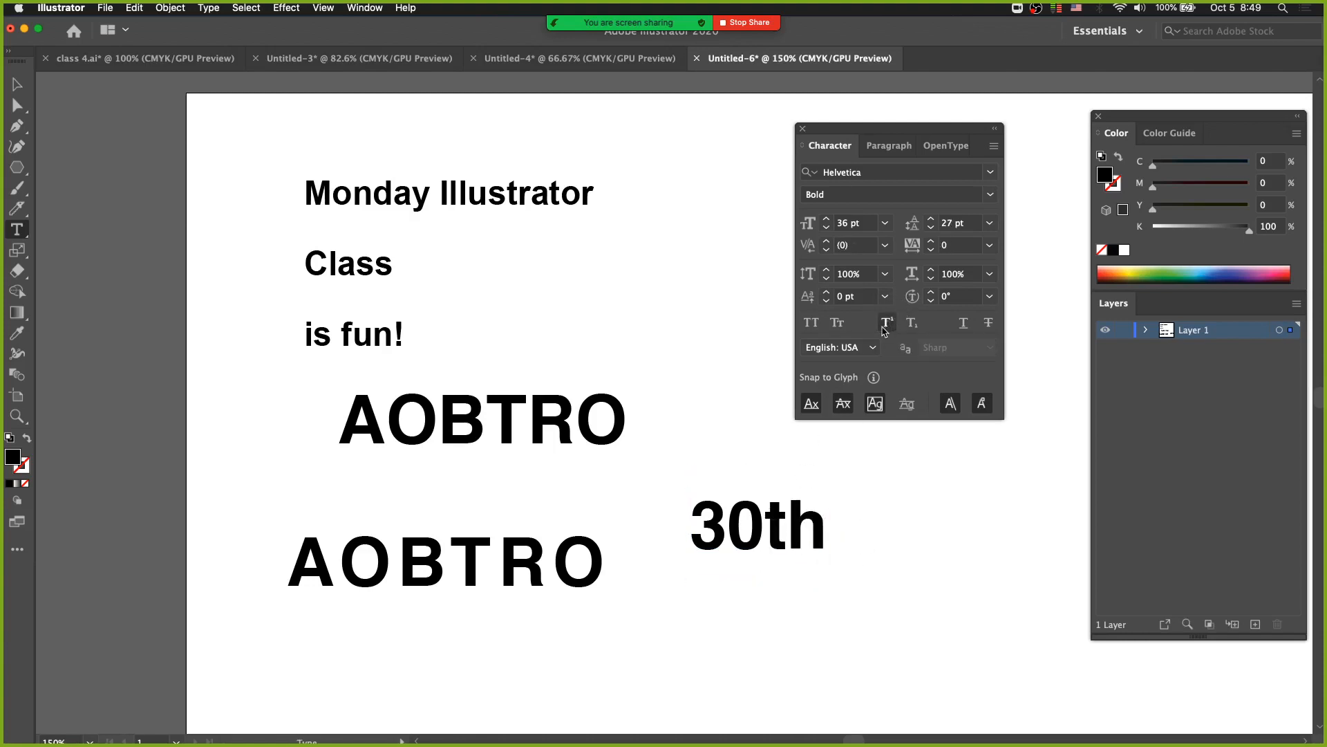
Try a 12 pt baseline shift and a 21 pt font size on the th of 30th, then undo the changes.
left_click_drag(766, 515, 833, 522)
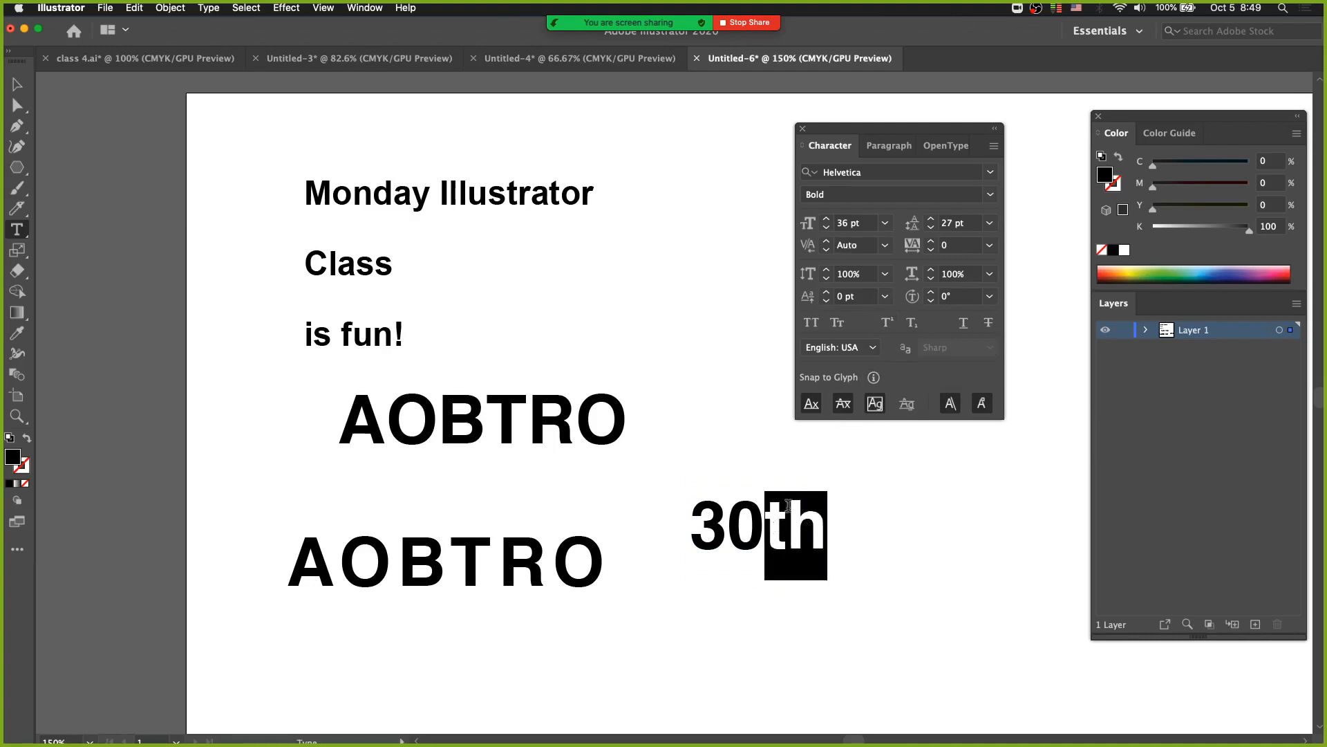
left_click(884, 296)
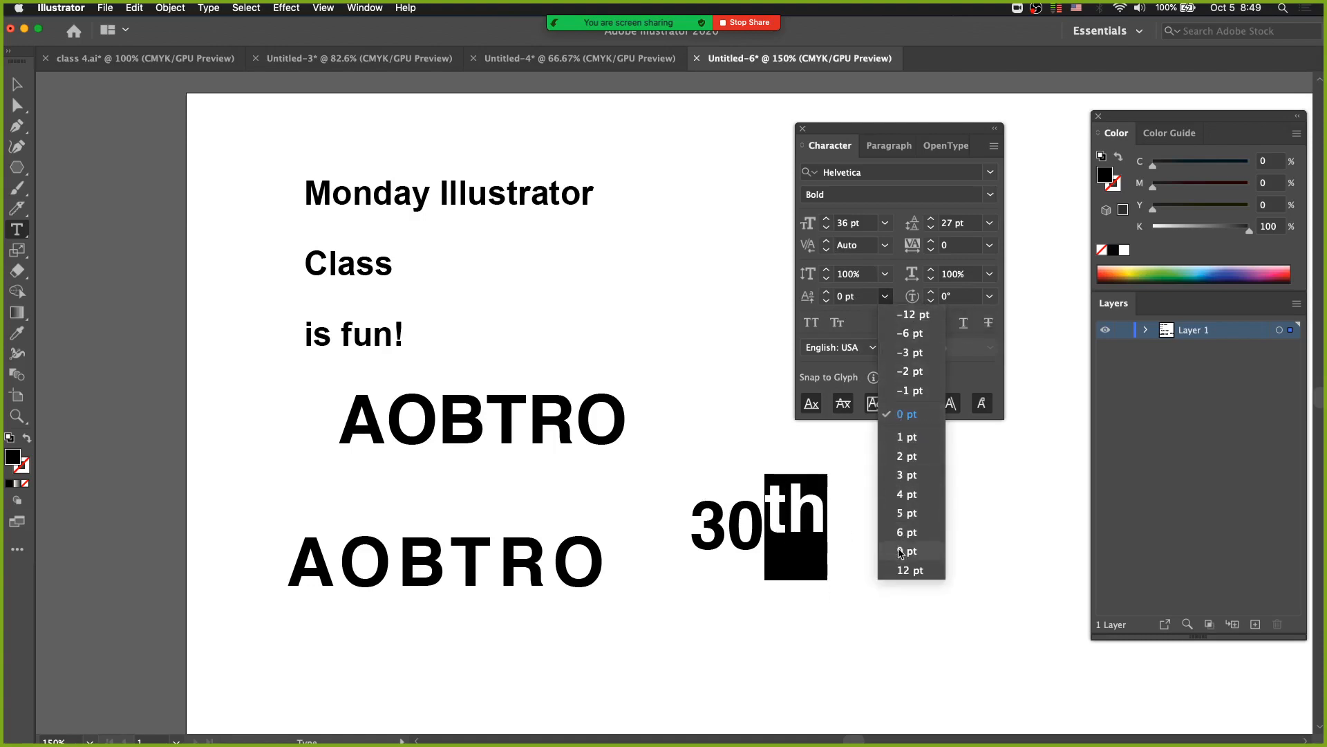
left_click(903, 570)
left_click(885, 224)
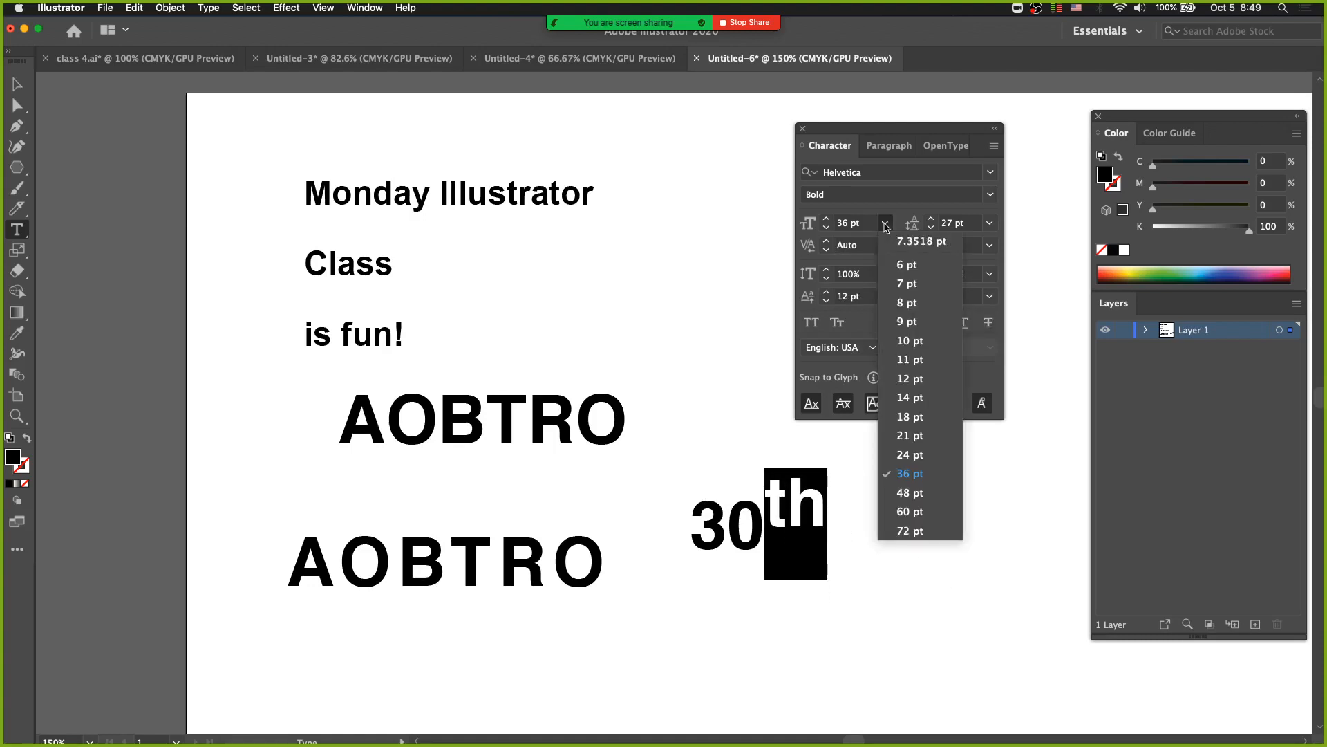
left_click(908, 443)
key("Escape")
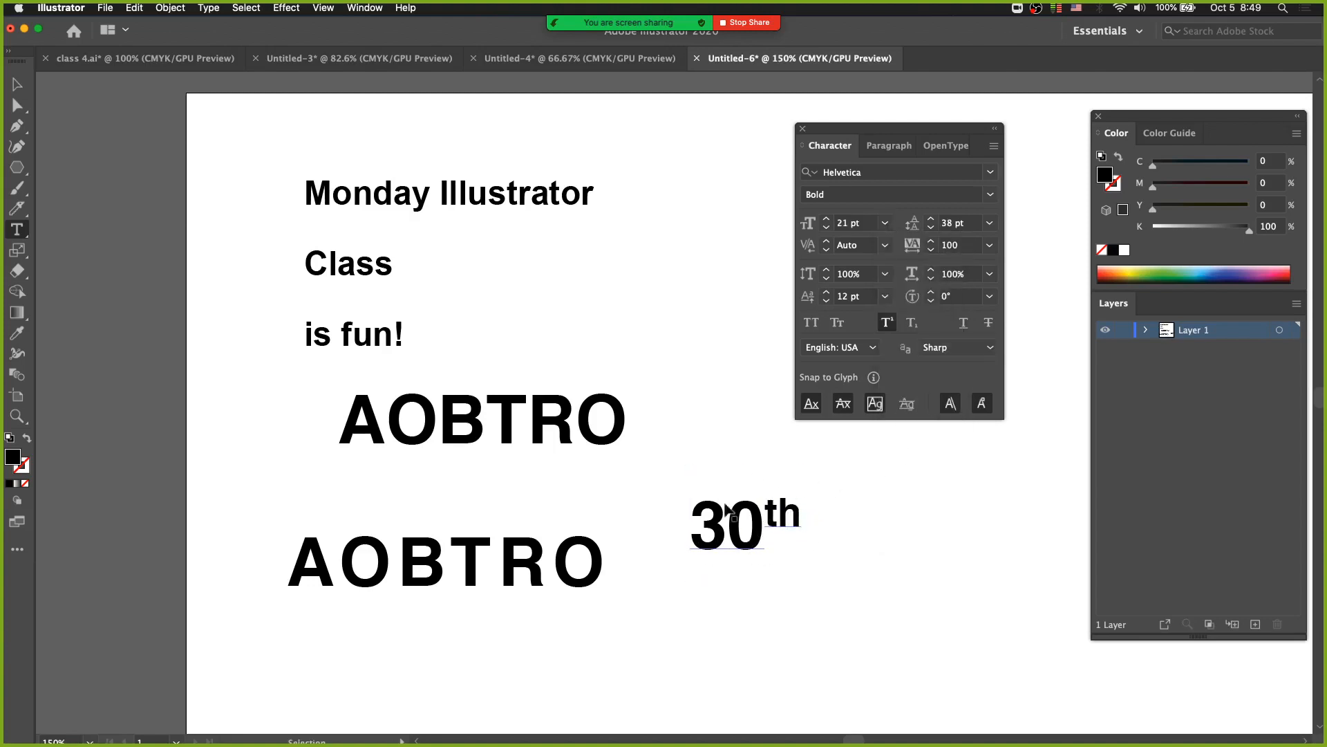
key("super+z")
key("super+z")
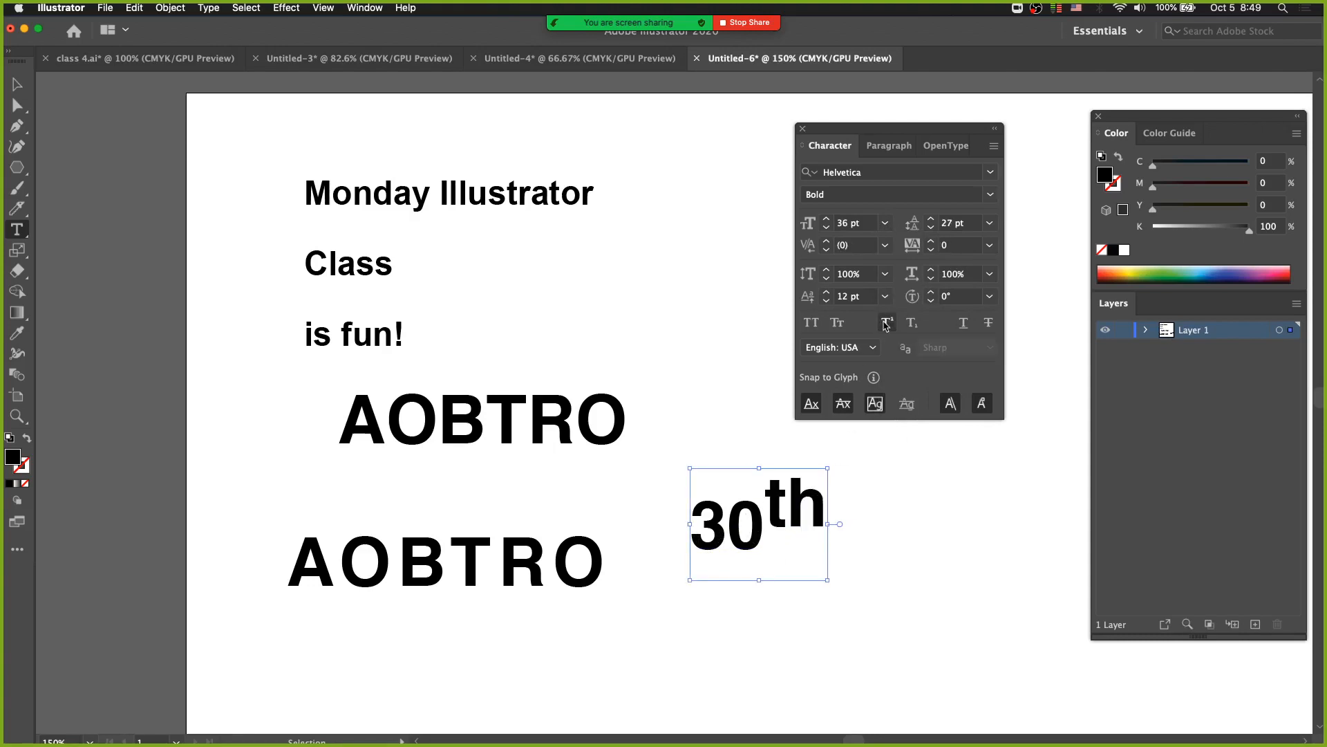
Try the th of 30th as superscript for comparison, then undo it.
left_click(887, 324)
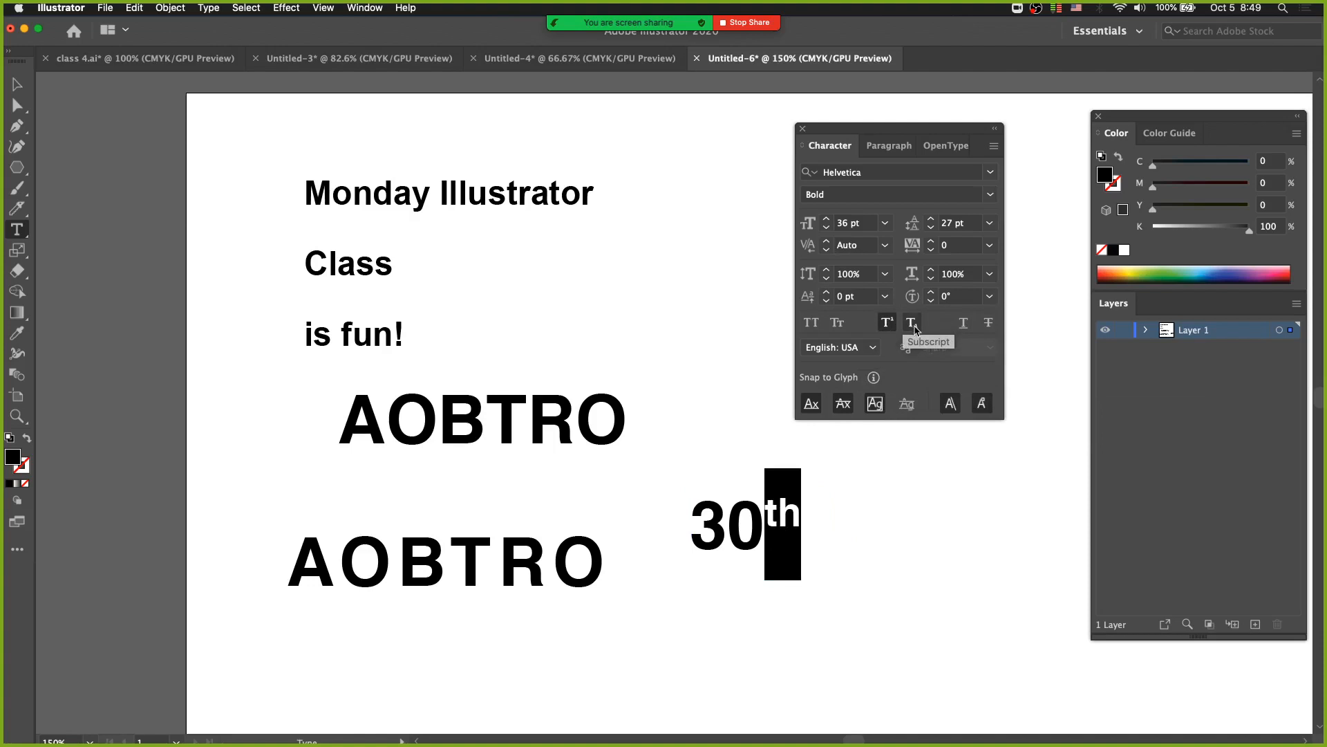
left_click(876, 533, "super")
key("super+z")
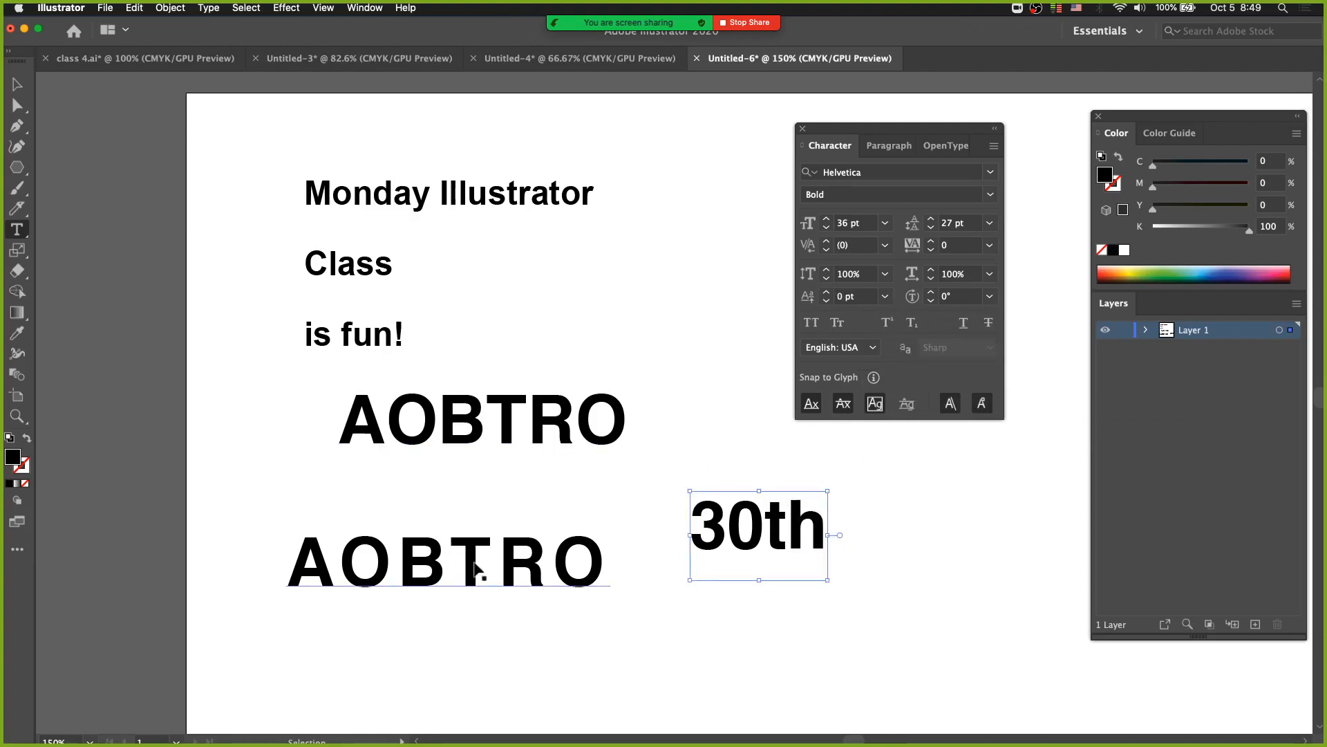
Try selecting different runs of letters in the lower AOBTRO: BTR, R alone, and OBTR.
left_click_drag(406, 560, 568, 551)
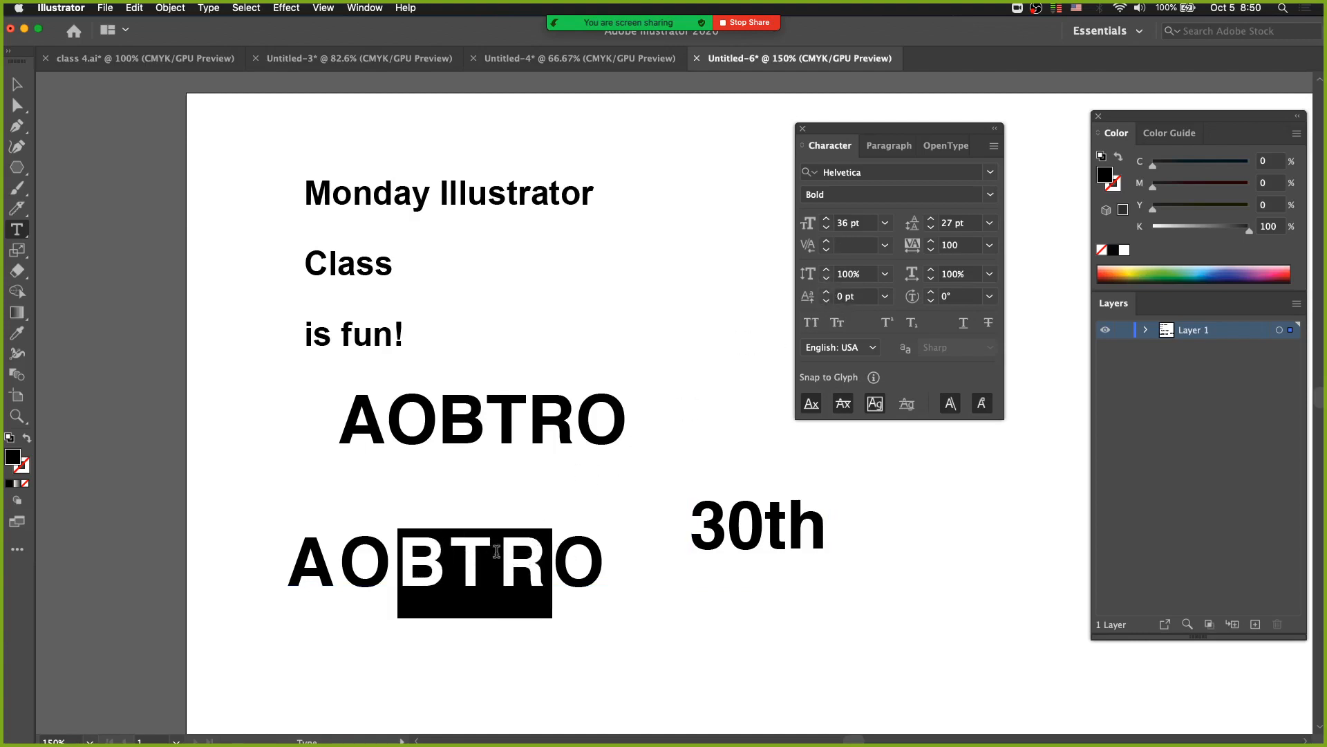
left_click(497, 553)
key("shift+Right")
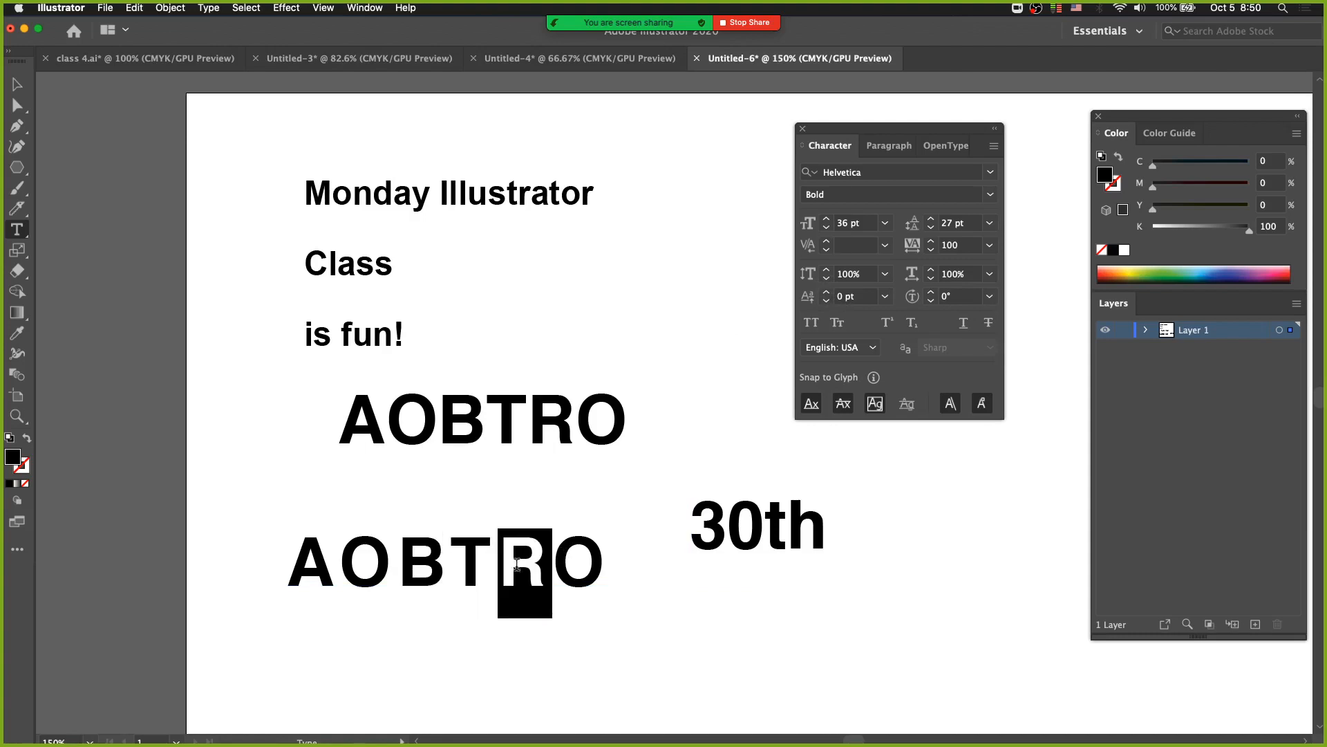
left_click_drag(339, 557, 543, 567)
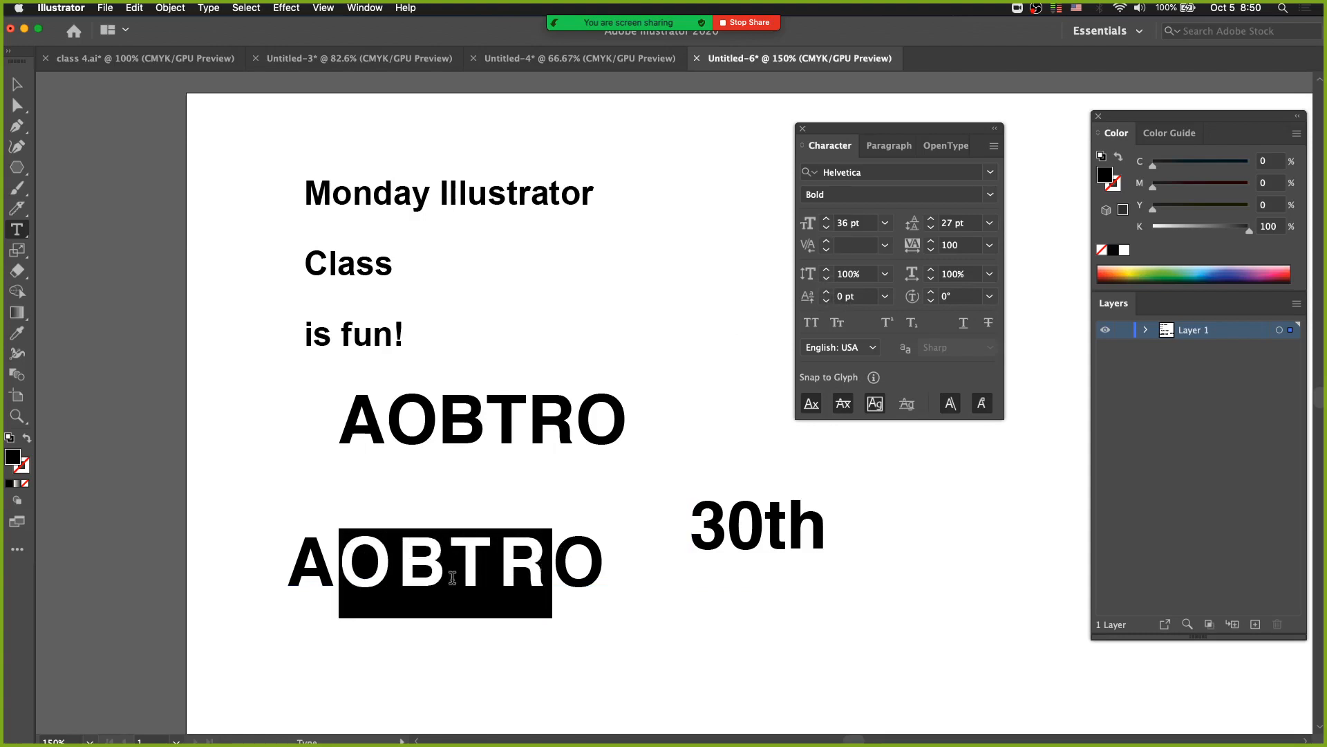
Shift the baseline of the B in the lower AOBTRO down and up repeatedly, ending at 10 pt.
left_click_drag(398, 557, 450, 560)
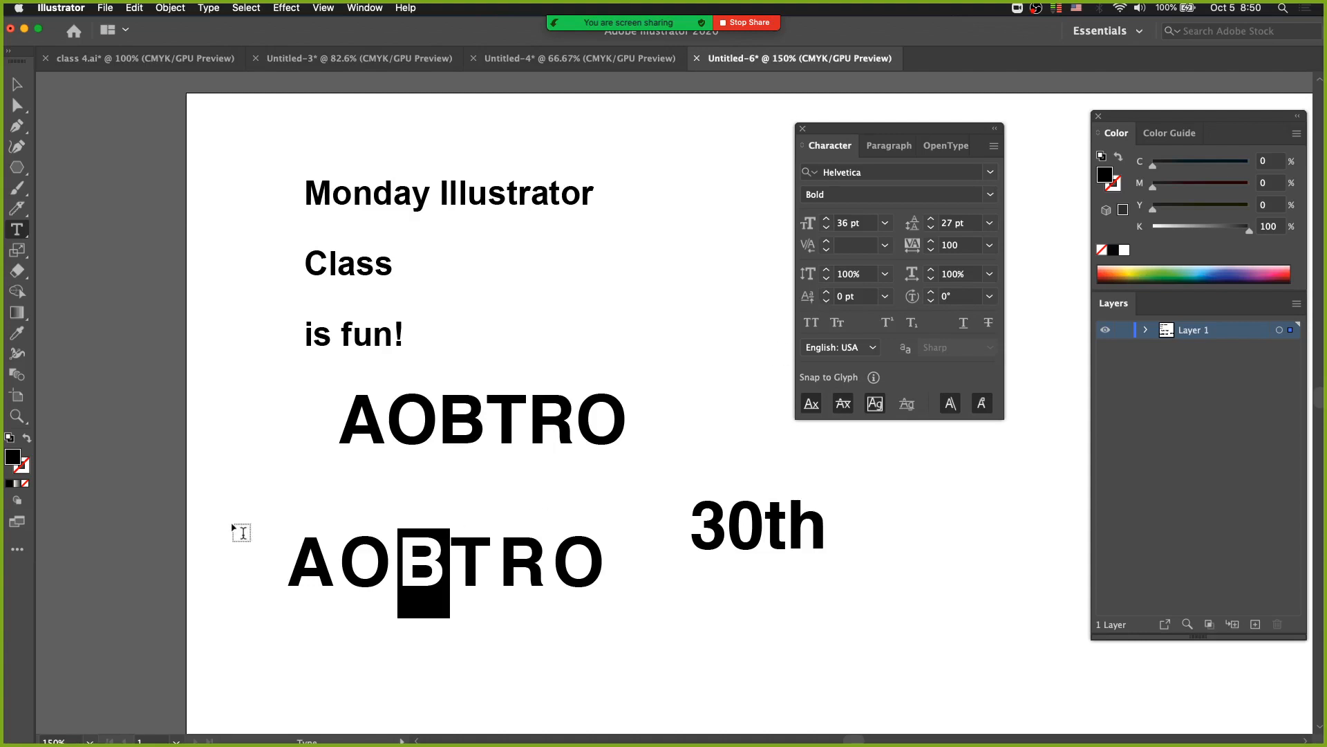
key("alt")
key("alt+shift+Down")
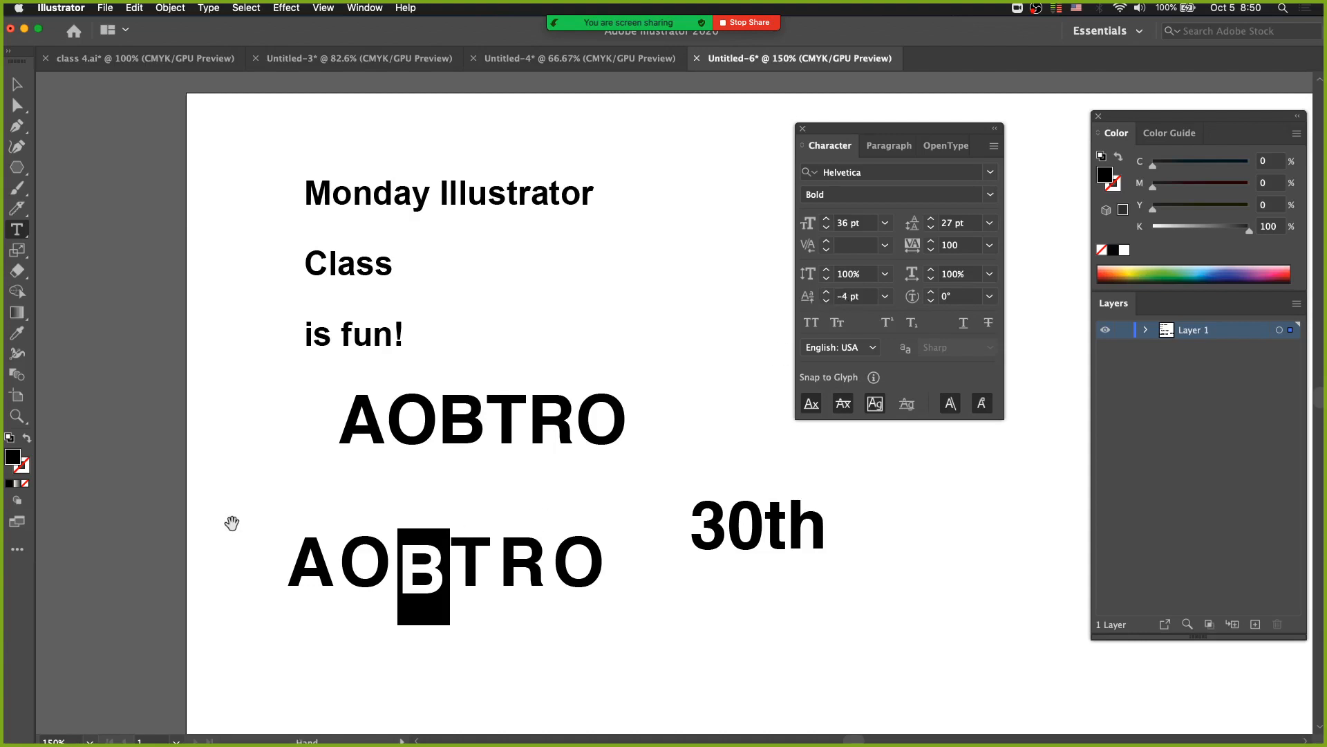
key("alt+shift+Up")
key("alt+shift+Up")
key("alt+shift+Up")
key("alt+shift+Up")
key("alt+shift+Up")
key("alt+shift+Up")
key("alt+shift+Up")
key("alt+shift+Up")
key("alt+shift+Up")
key("alt+shift+Up")
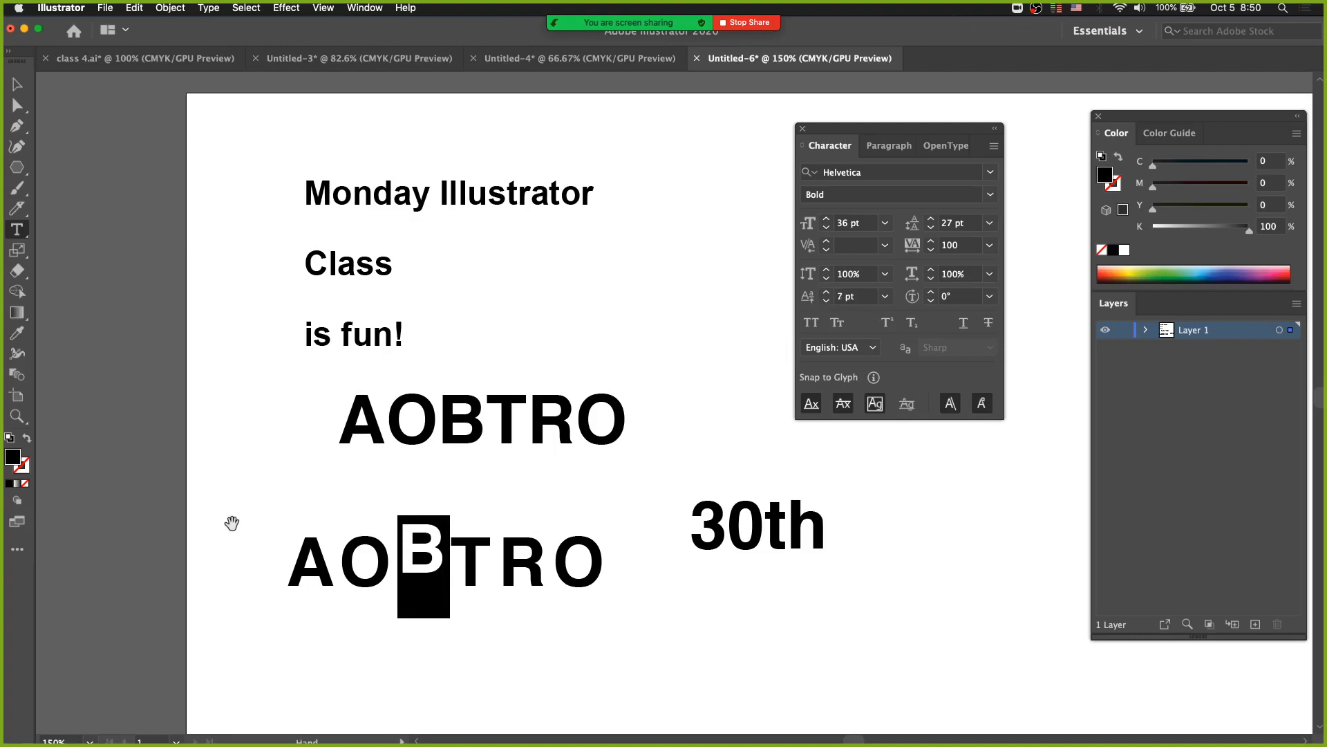
key("alt+shift+Down")
key("alt+shift+Down")
key("alt+shift+Down")
key("alt+shift+Down")
key("alt+shift+Down")
key("alt+shift+Down")
key("alt+shift+Down")
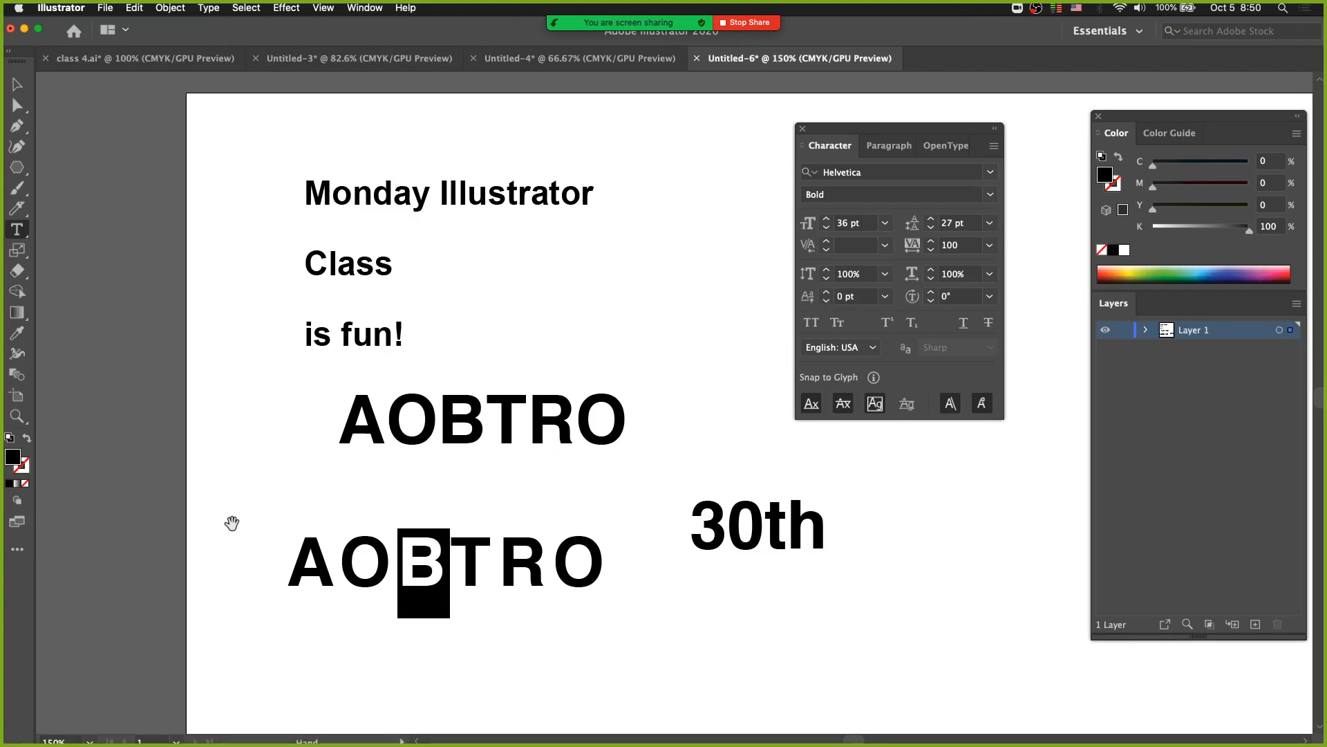
key("alt+shift+Up")
key("alt+shift+Up")
key("alt+shift+Up")
key("alt+shift+Up")
key("alt+shift+Up")
key("alt+shift+Up")
key("alt+shift+Up")
key("alt+shift+Up")
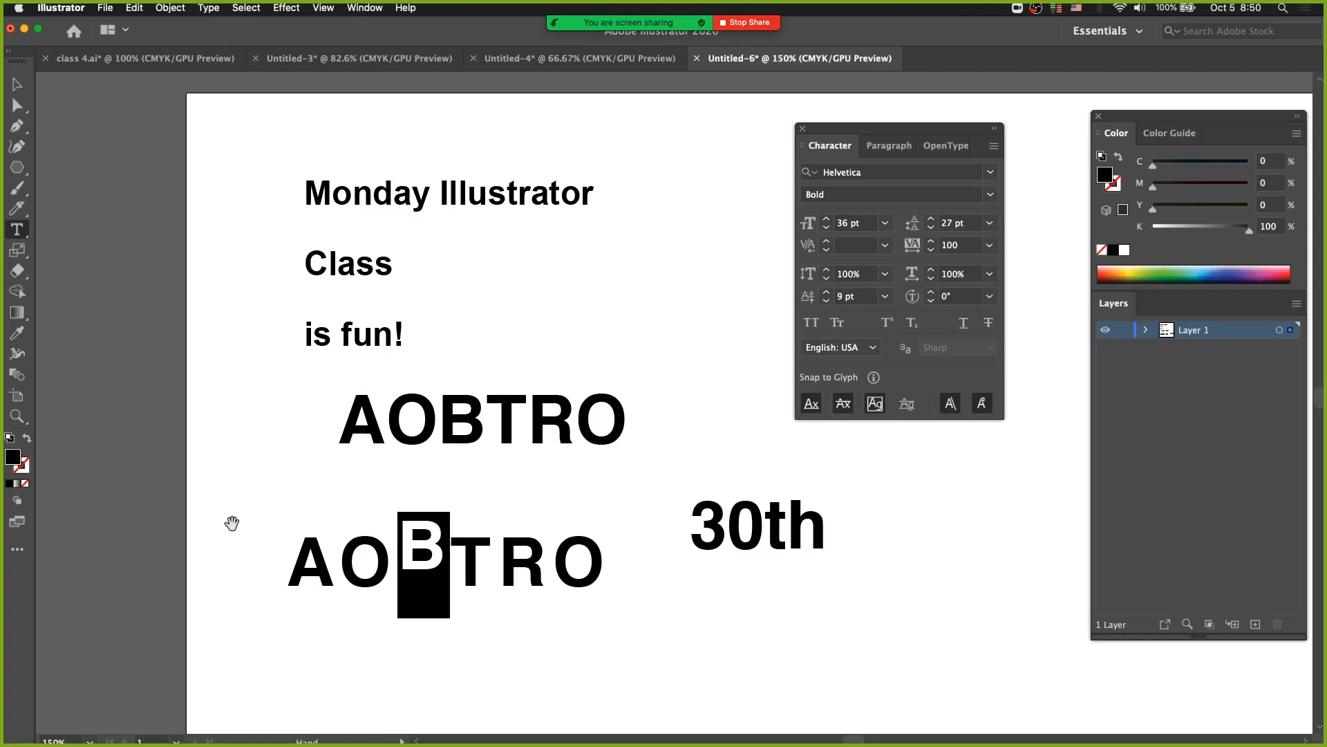
key("Right")
key("Left")
key("shift+Right")
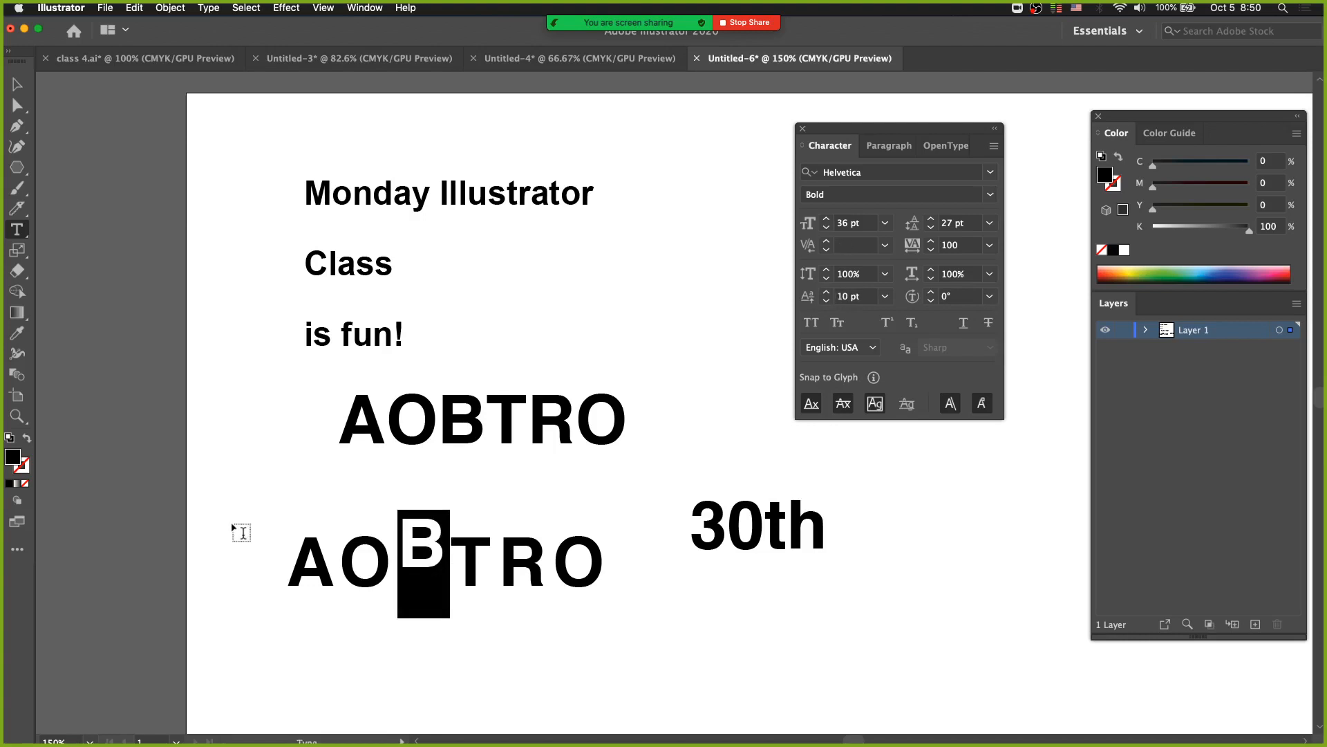
Replace the raised B in the lower AOBTRO with a V.
type("V")
key("shift+Left")
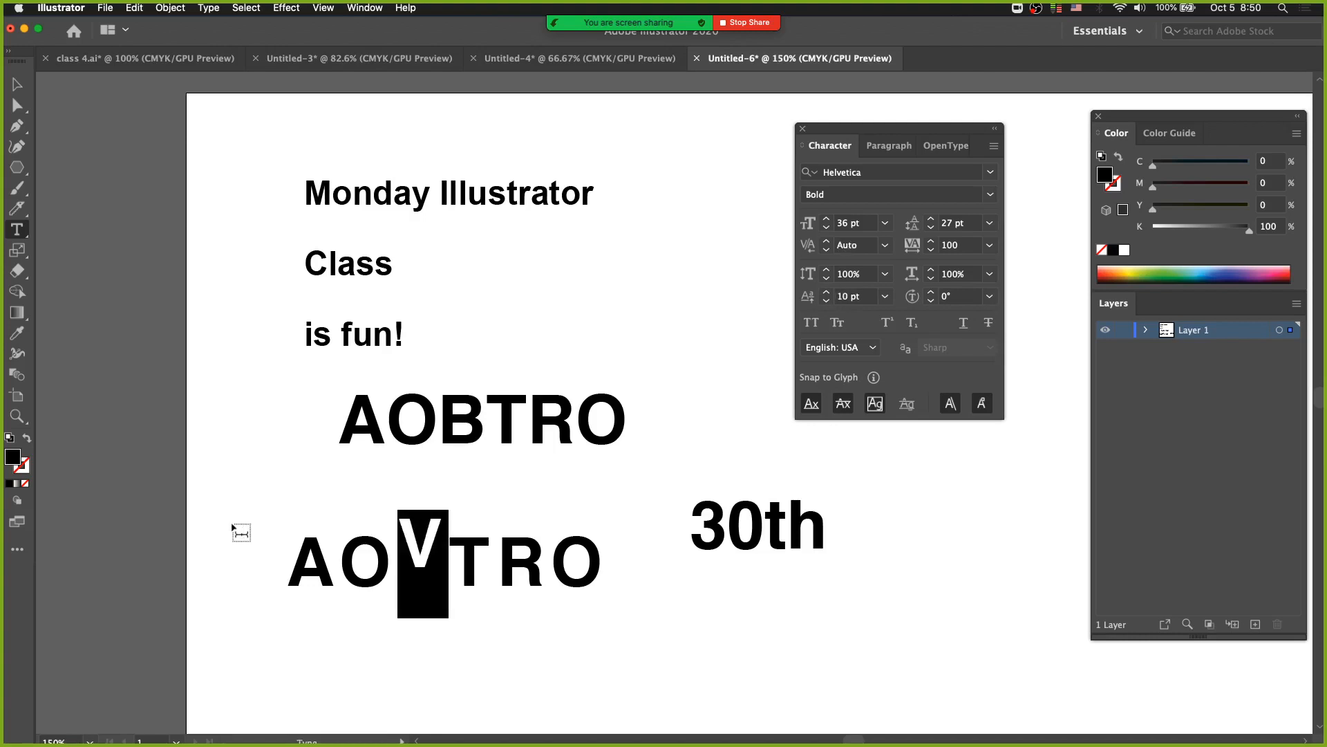
key("Right")
Try extra letters such as bbvd after the raised V, then delete them.
type("bbv")
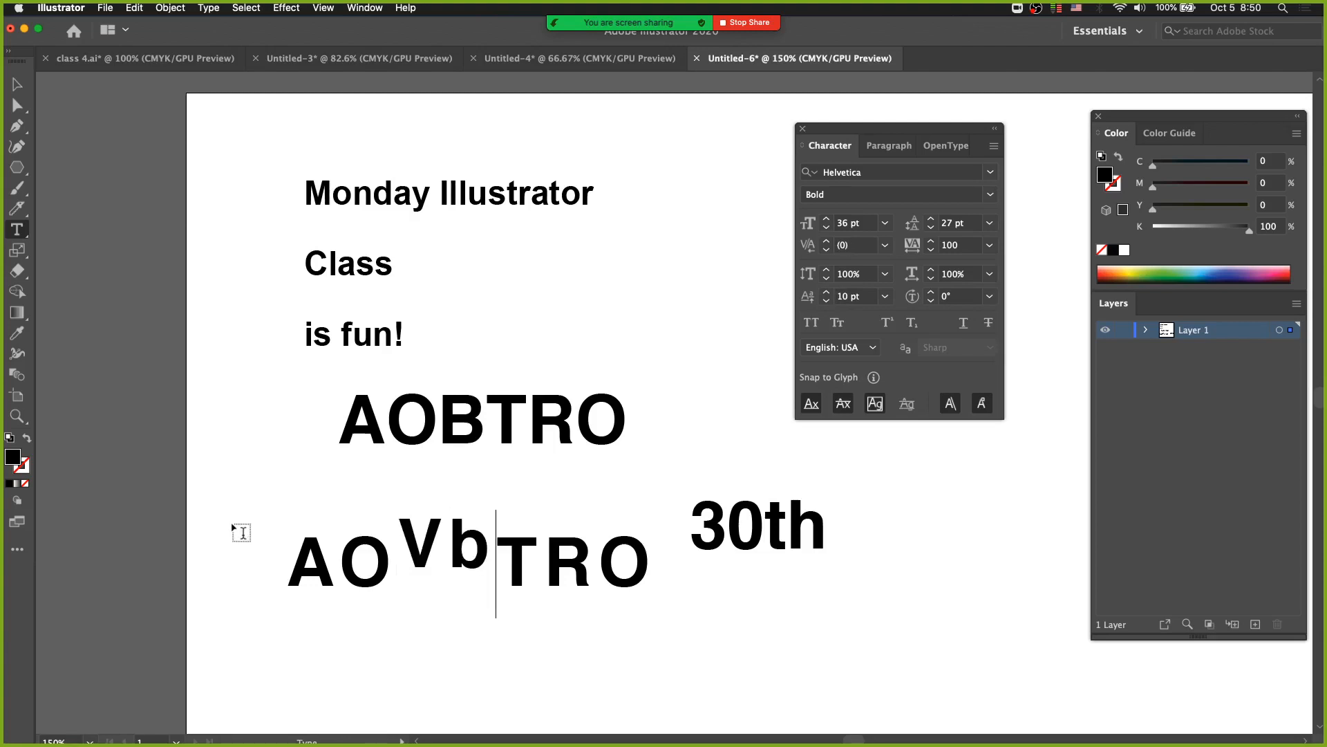
key("Left")
key("Left")
key("Right")
key("Right")
key("Right")
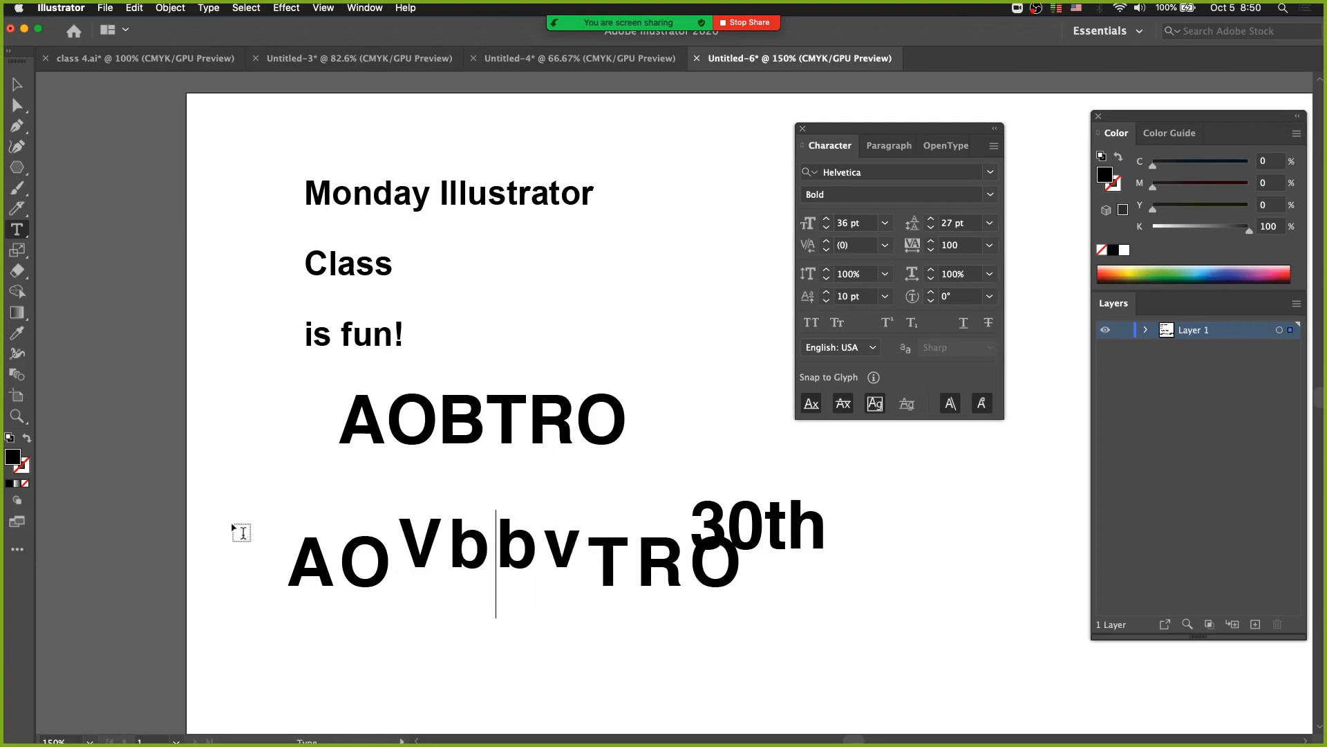
type("dds")
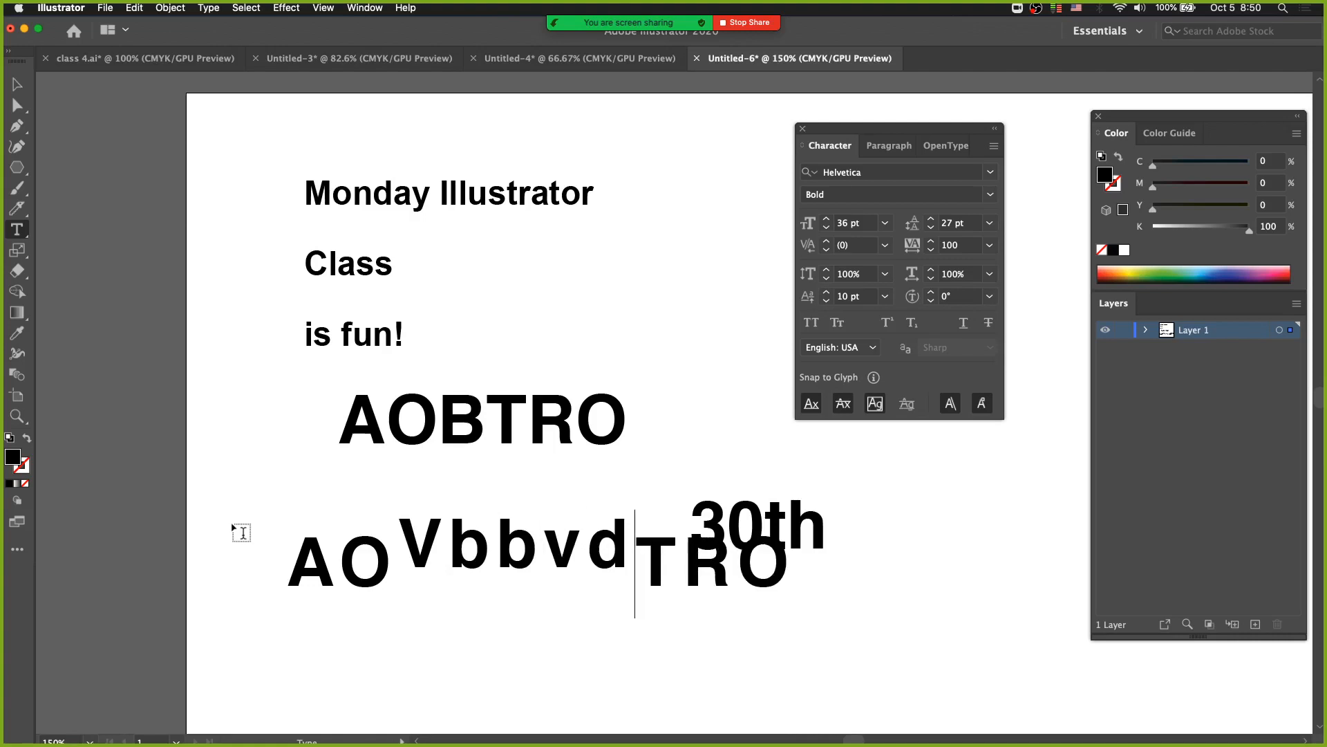
key("BackSpace")
key("BackSpace")
key("BackSpace")
key("BackSpace")
key("BackSpace")
key("BackSpace")
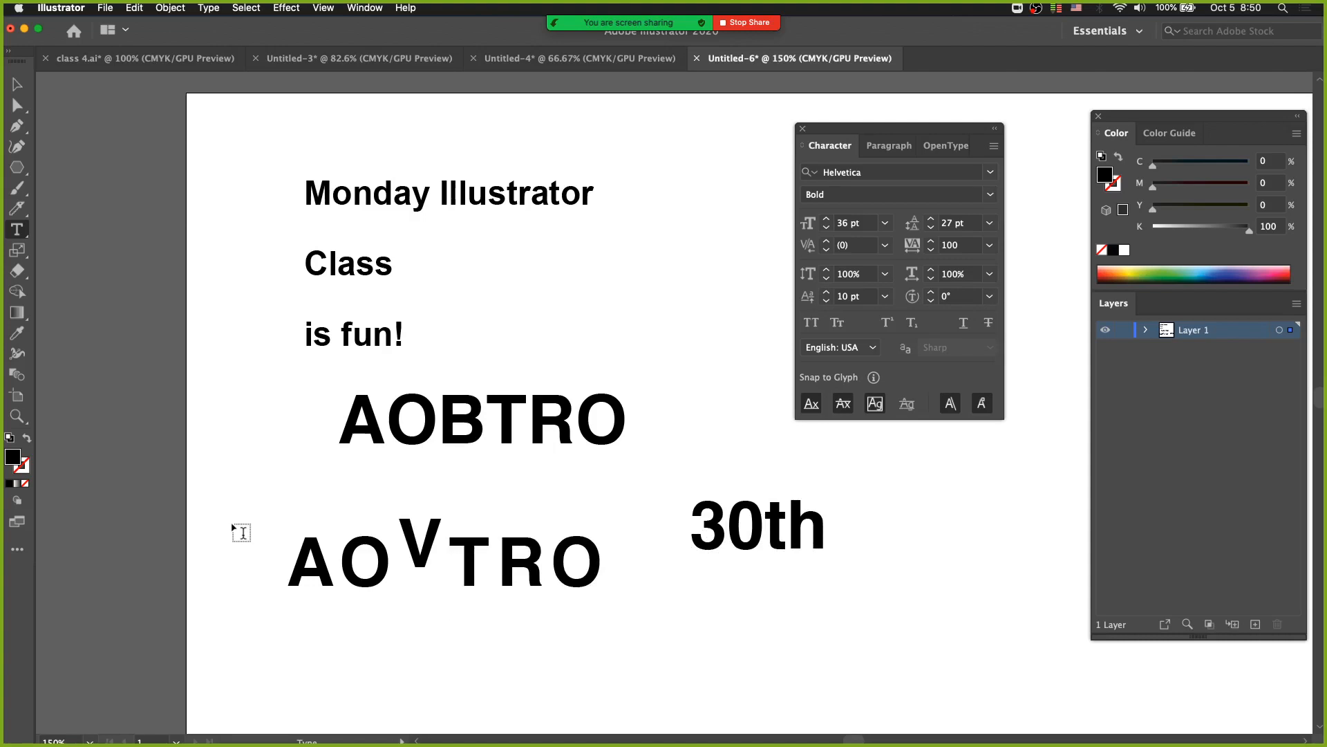
Insert a second T after the existing T so the lower text reads AOVTTRO.
key("Right")
type("T")
key("Left")
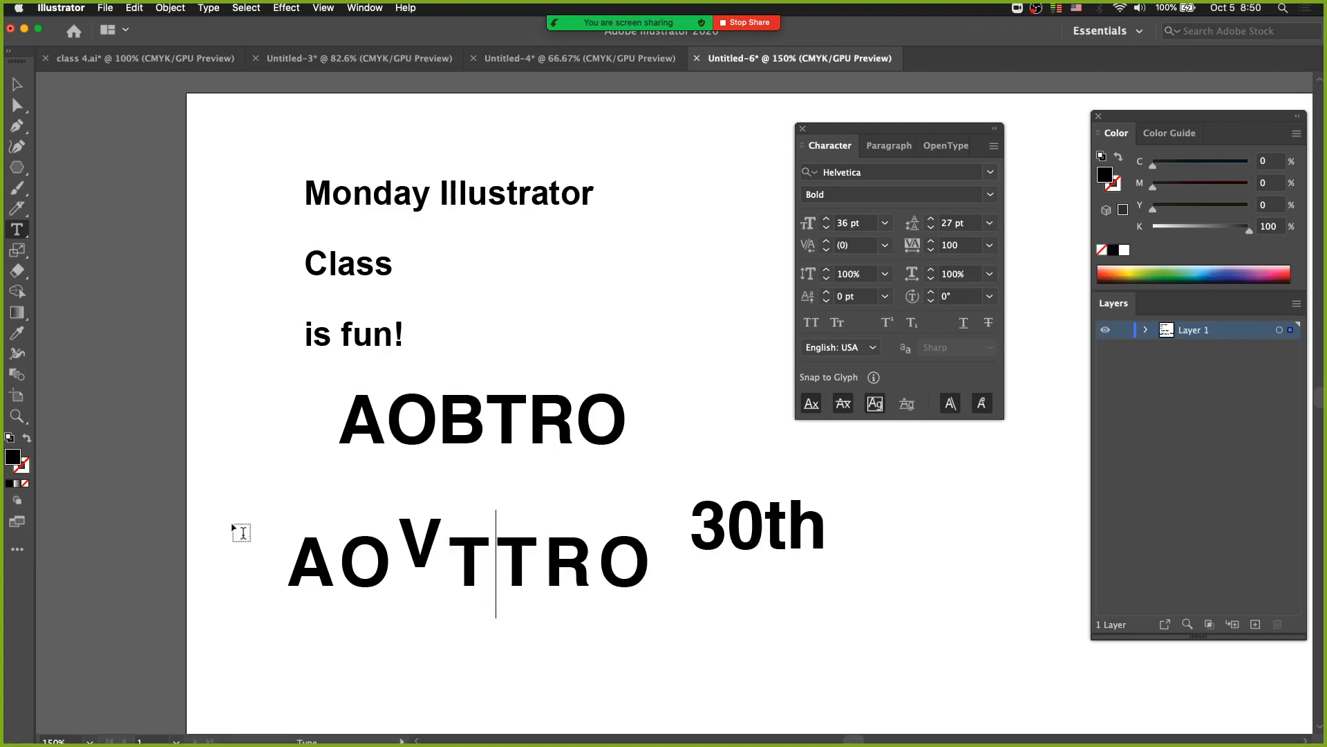
Insert fefs after the two Ts in the lower text, then remove those letters.
key("Right")
type("fefs")
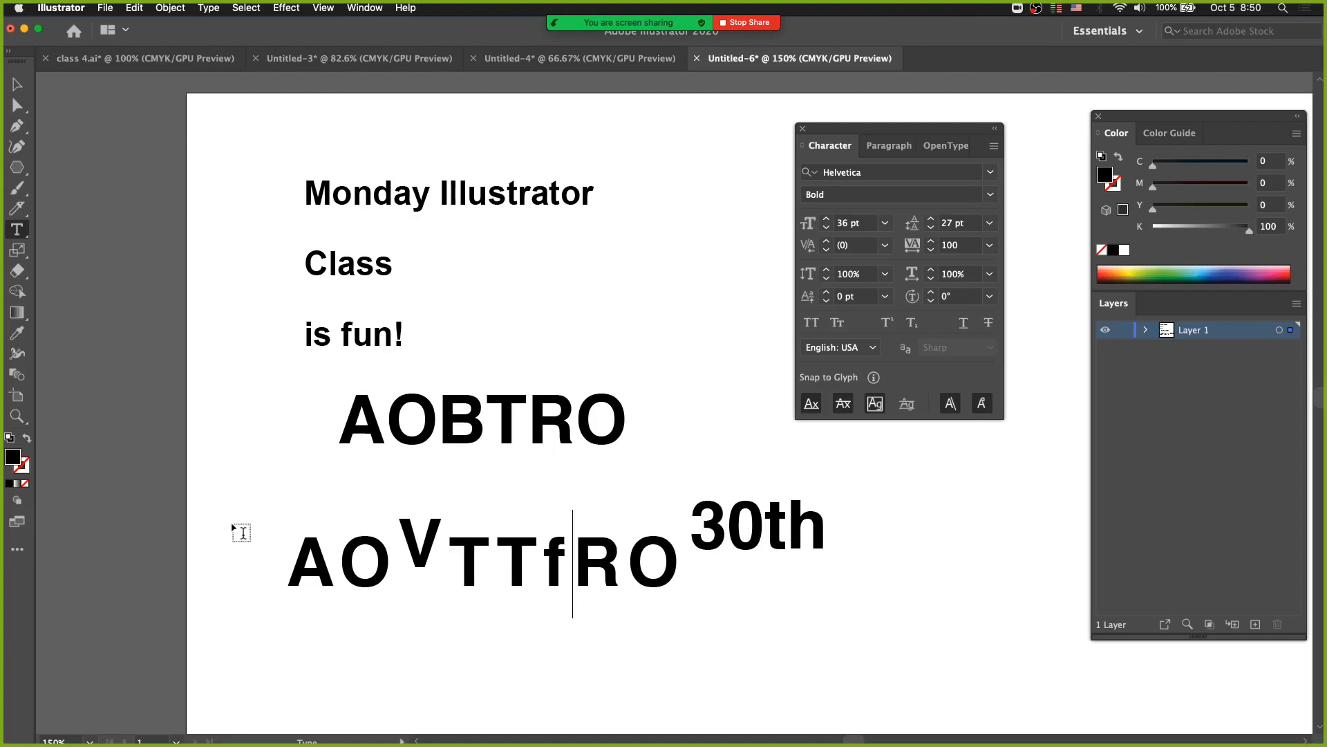
key("Left")
key("Left")
key("Left")
key("Left")
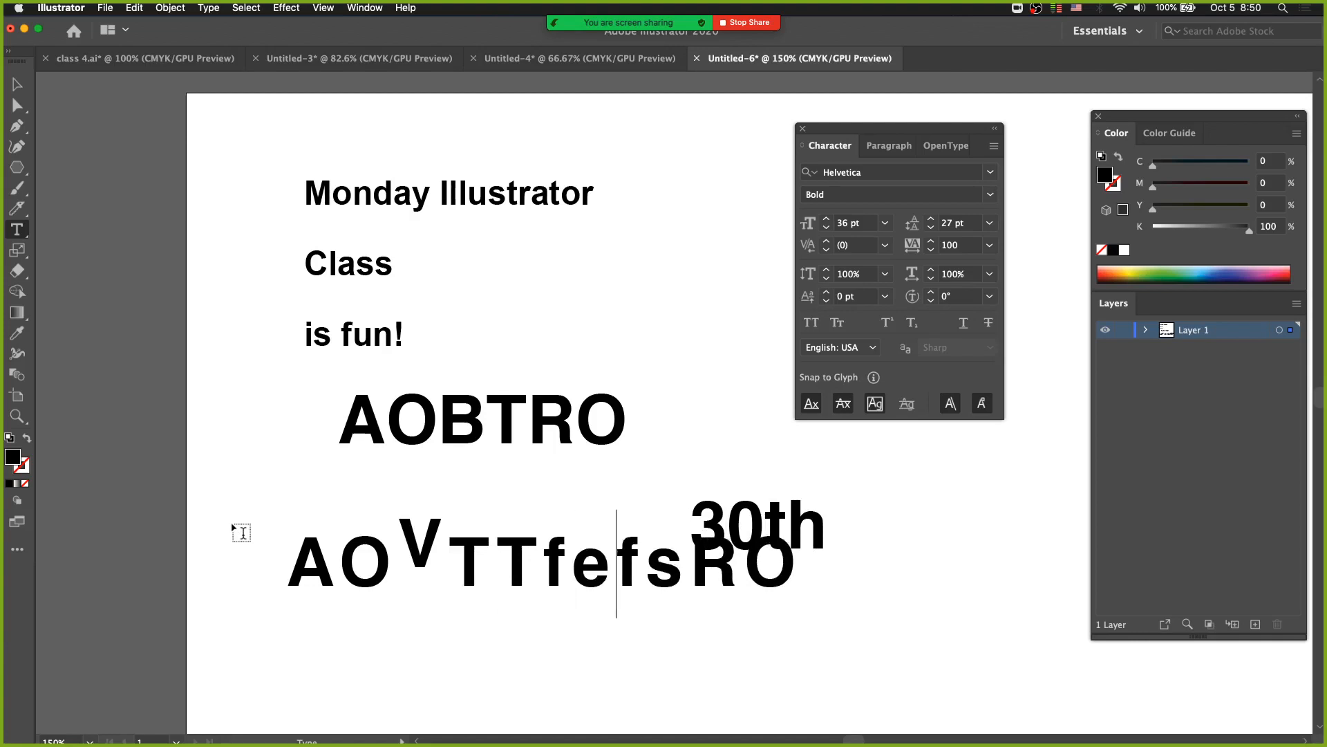
key("Right")
key("Left")
key("shift+Right")
key("shift+Right")
key("shift+Right")
key("shift+Right")
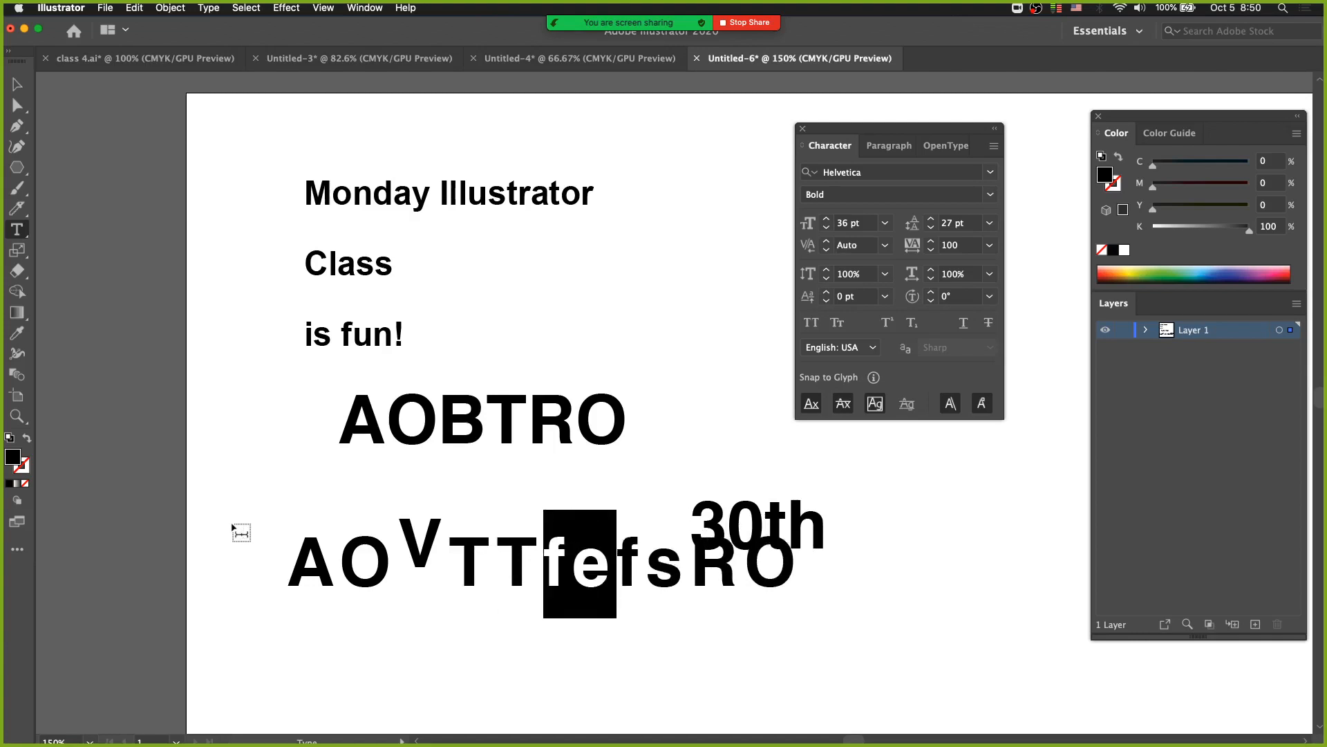
key("BackSpace")
Insert fefs between the raised V and the two Ts at normal baseline.
key("Right")
key("Right")
key("Right")
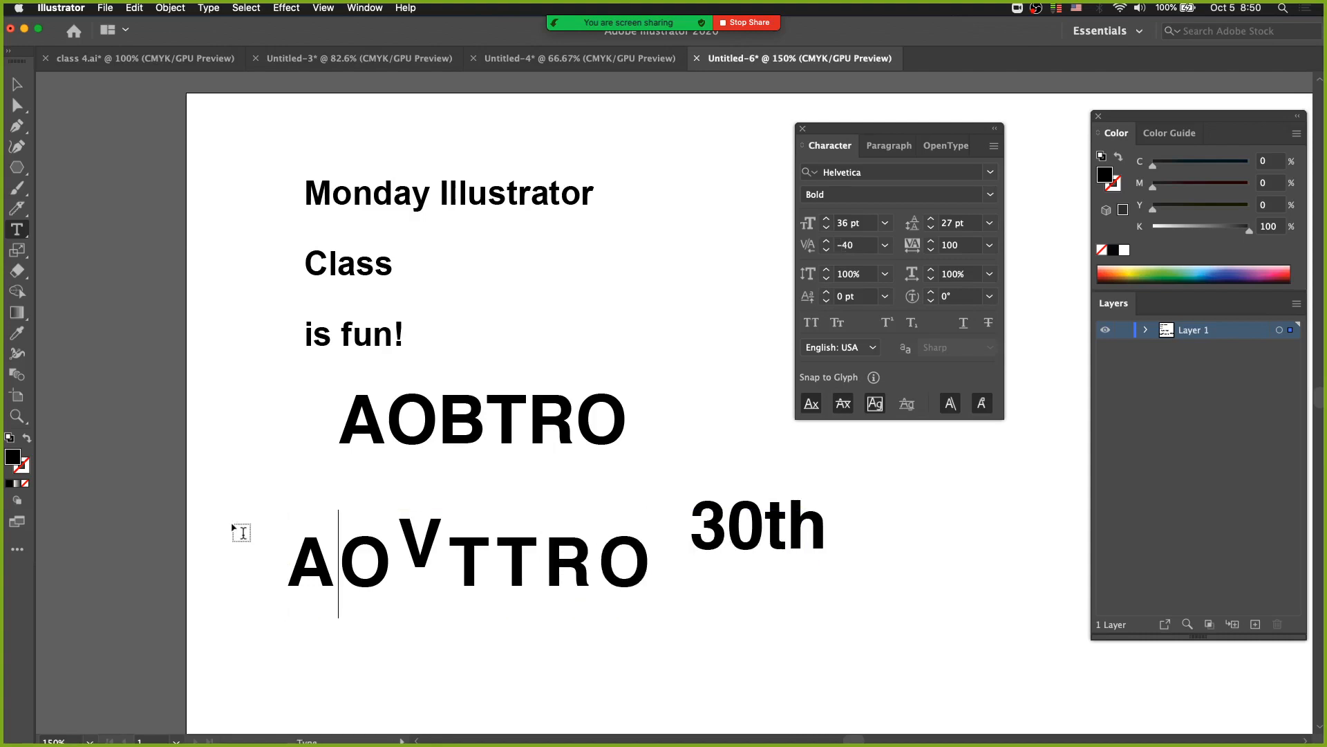
type("fefs")
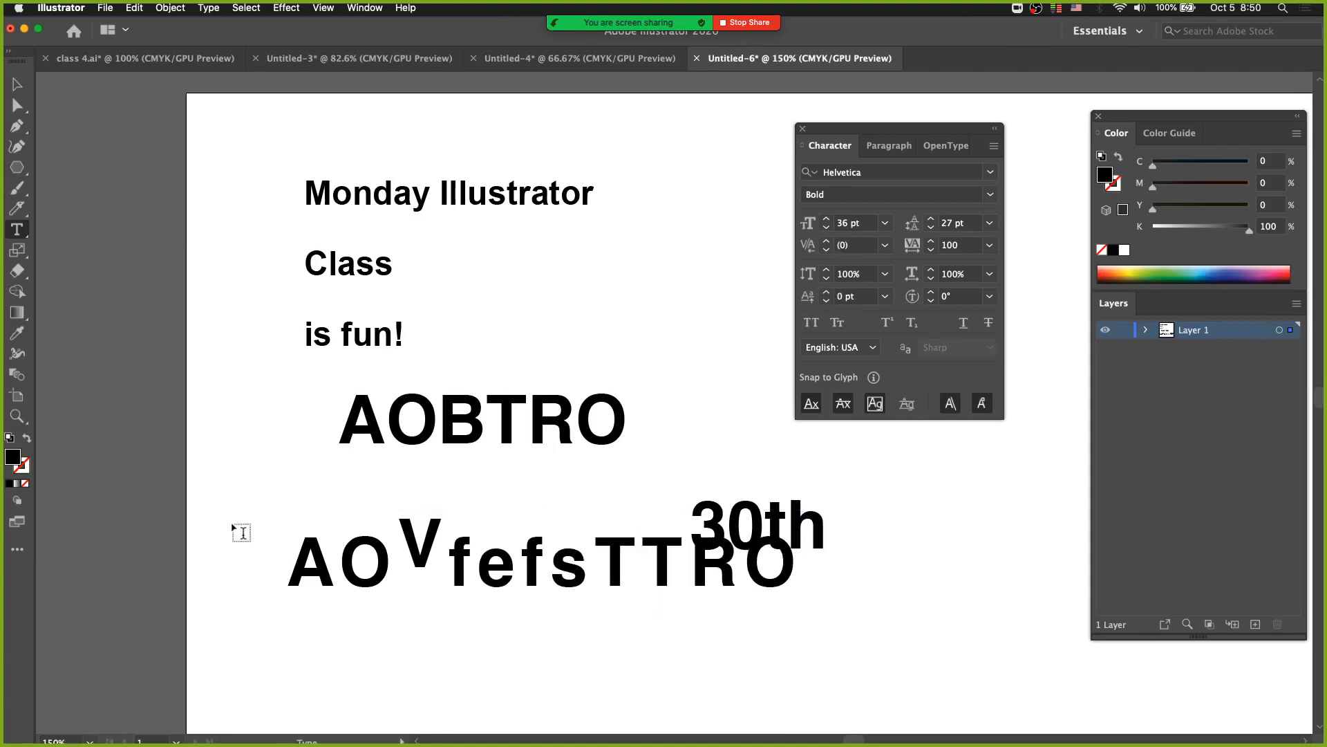
Delete the altered lower text AOVfefsTTRO and the 30th text.
left_click_drag(282, 504, 438, 563)
key("super+z")
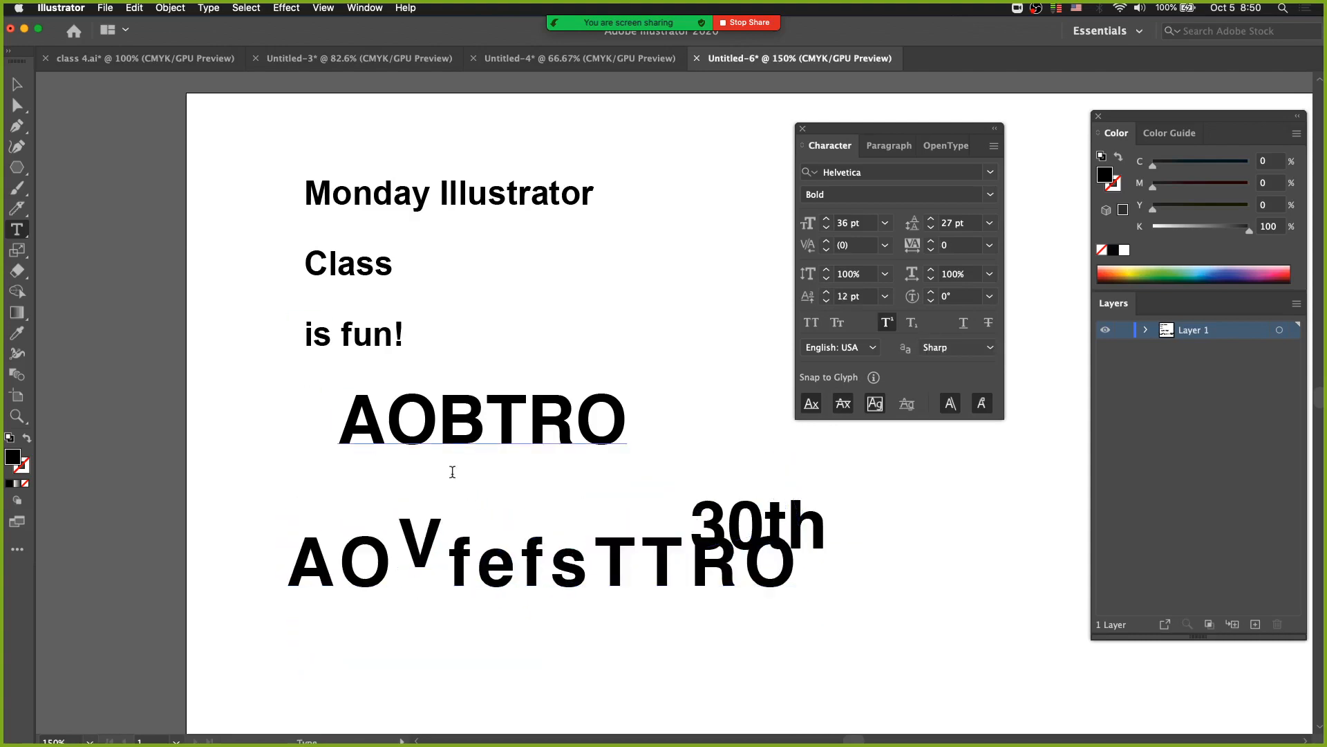
key("Escape")
key("Delete")
key("t")
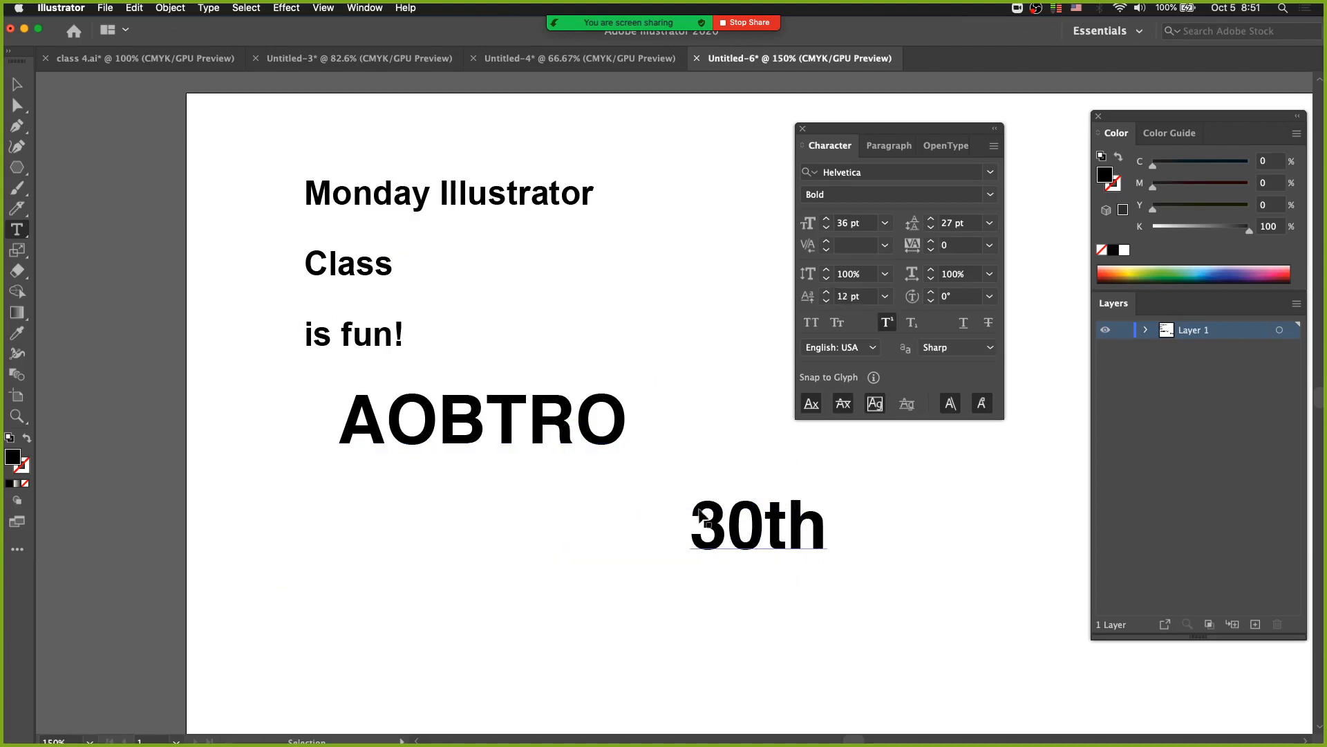
key("Delete")
Duplicate the remaining AOBTRO directly below itself and select the whole copy.
left_click(464, 450, "super")
left_click_drag(465, 429, 462, 541)
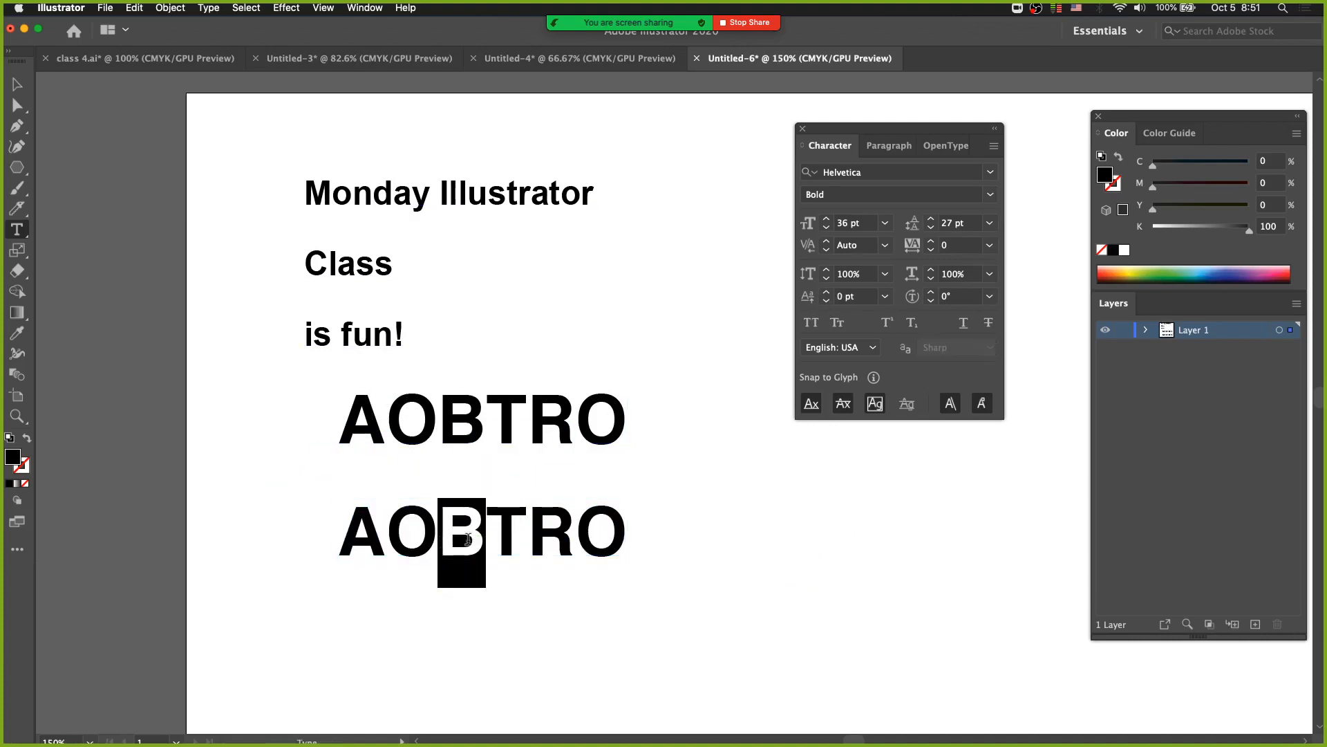
left_click(571, 519, "super")
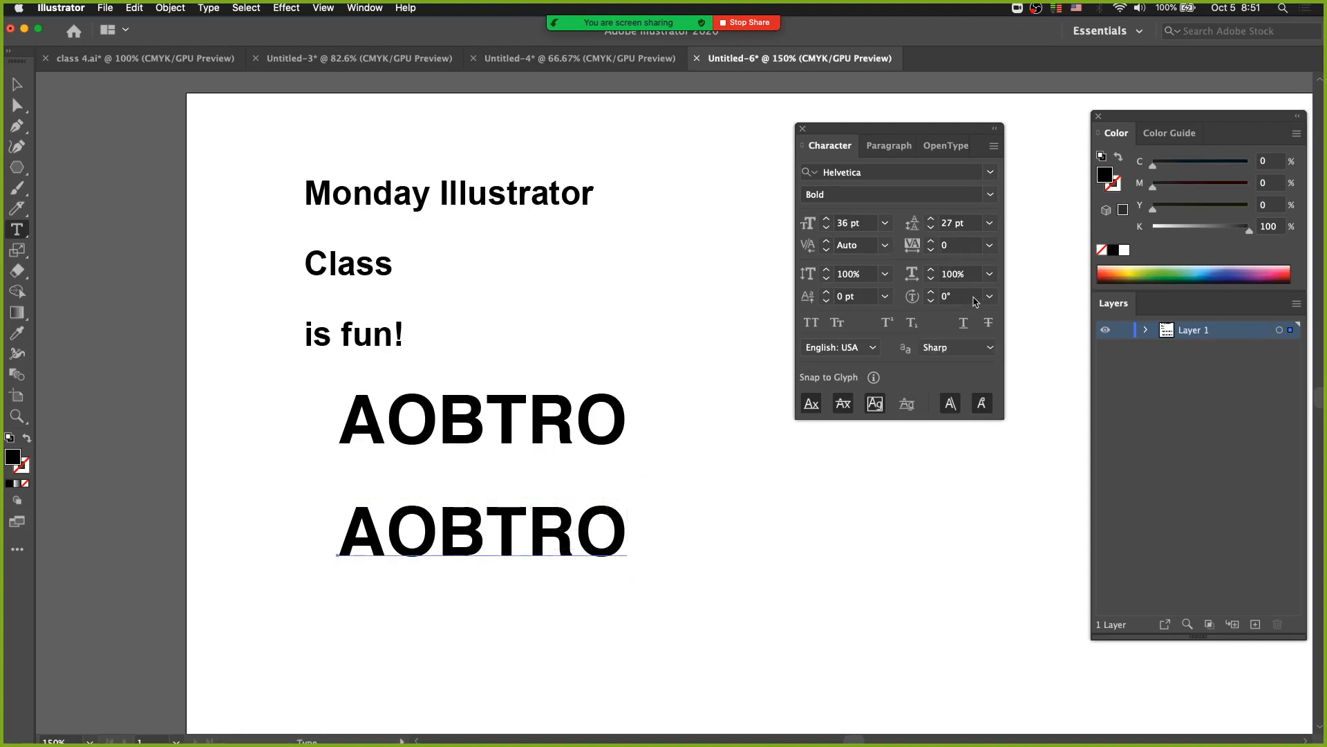
Set the character rotation of the lower AOBTRO to 34°.
left_click(932, 294)
left_click(931, 294)
left_click(932, 293)
left_click(932, 294)
left_click(932, 293)
left_click(932, 293)
left_click(932, 293)
left_click(931, 292)
left_click(931, 293)
left_click(931, 293)
left_click(931, 292)
left_click(932, 293)
left_click(931, 293)
left_click(931, 292)
left_click(931, 292)
left_click(931, 292)
left_click(932, 293)
left_click(932, 292)
left_click(931, 292)
left_click(932, 293)
left_click(932, 294)
left_click(932, 294)
left_click(932, 294)
left_click(932, 294)
left_click(989, 296)
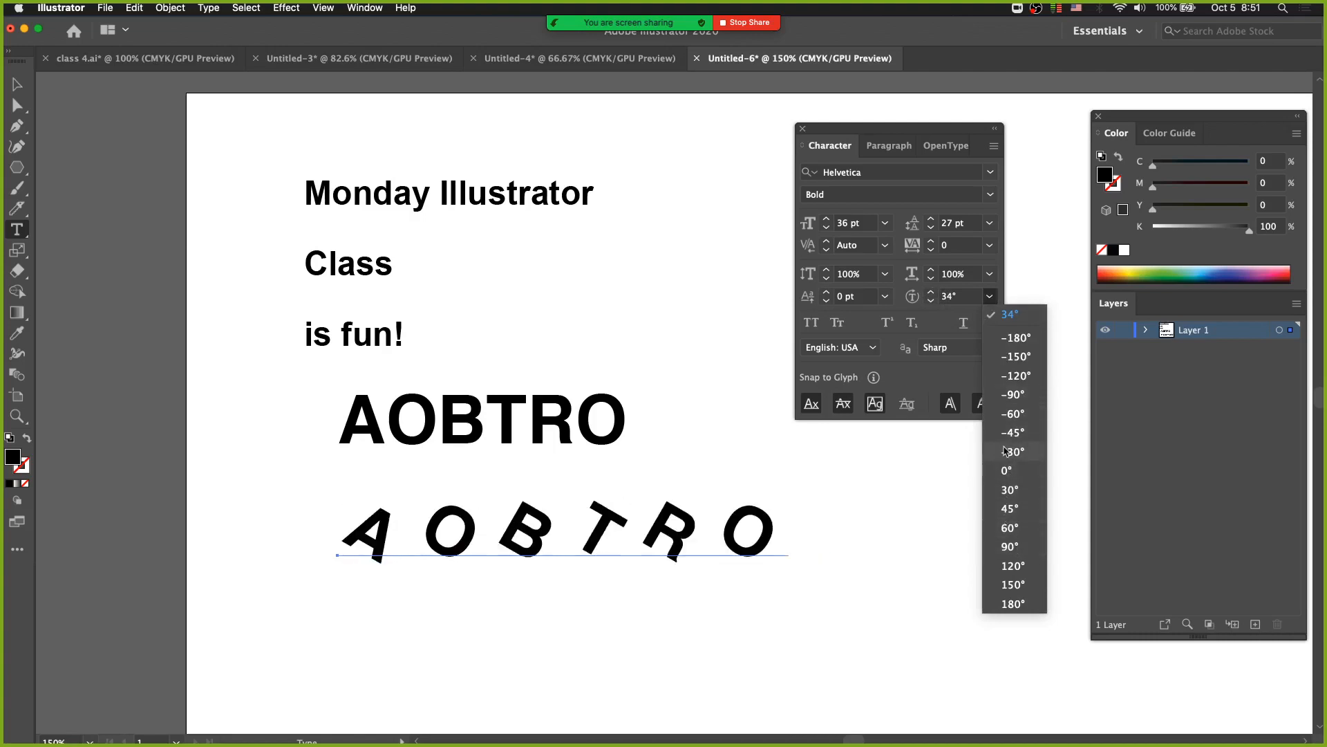
left_click(890, 506)
Reset the character rotation of the letters BTR in the lower AOBTRO to 0°.
left_click_drag(697, 534, 498, 534)
left_click(991, 296)
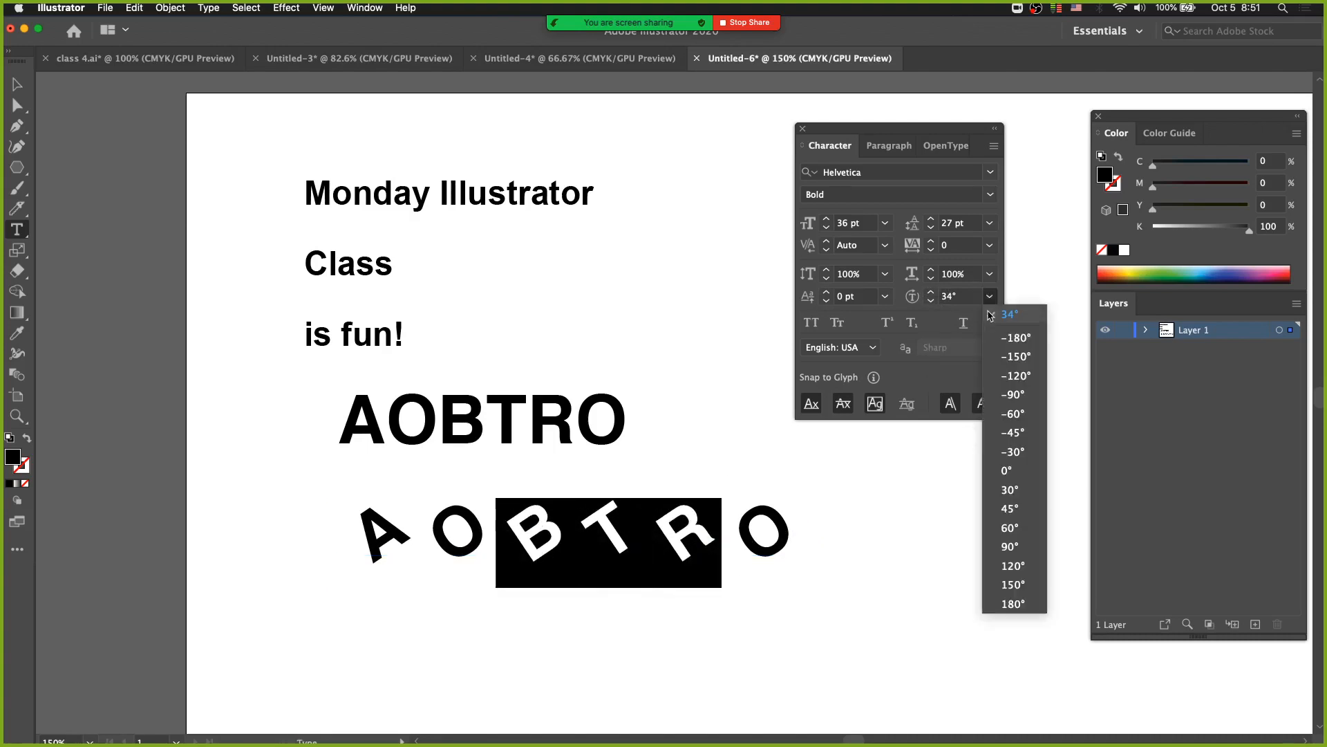
left_click(1004, 469)
left_click(758, 551, "super")
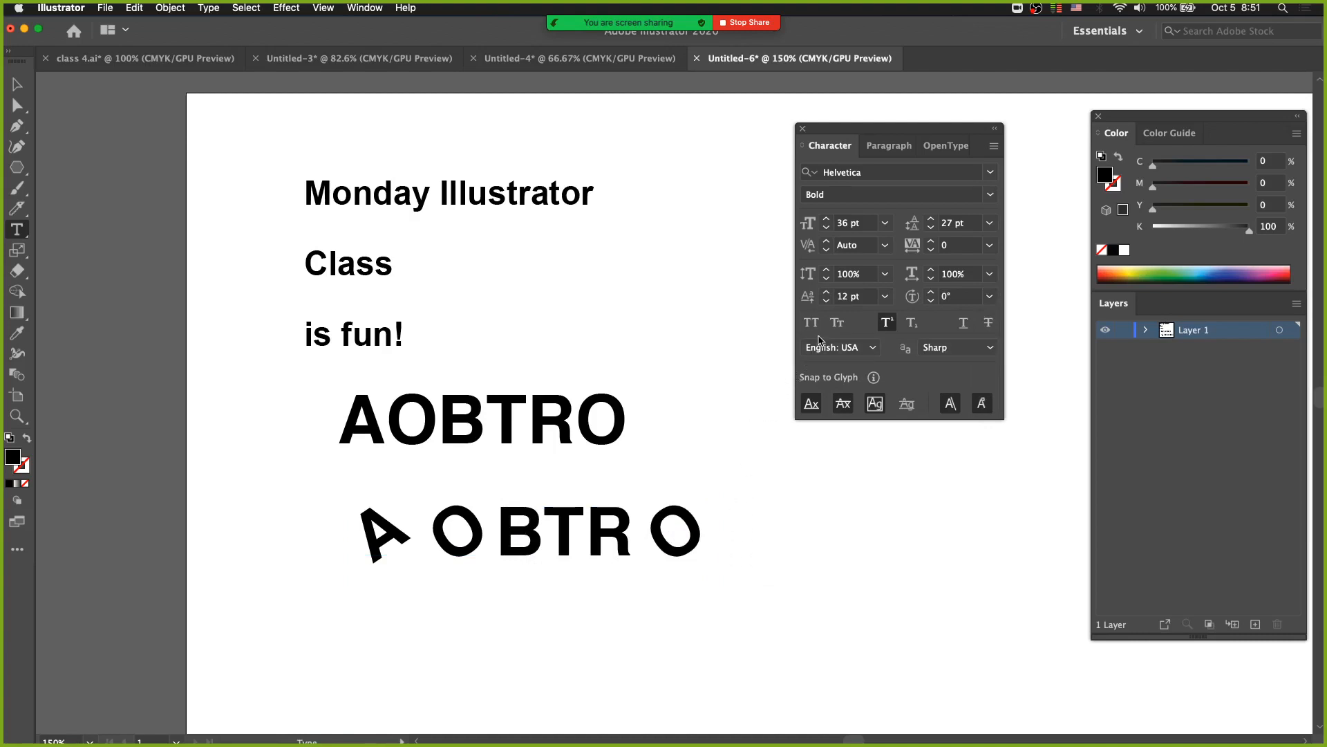
Toggle All Caps on and off several times for the Monday Illustrator Class is fun! text.
left_click(332, 211, "super")
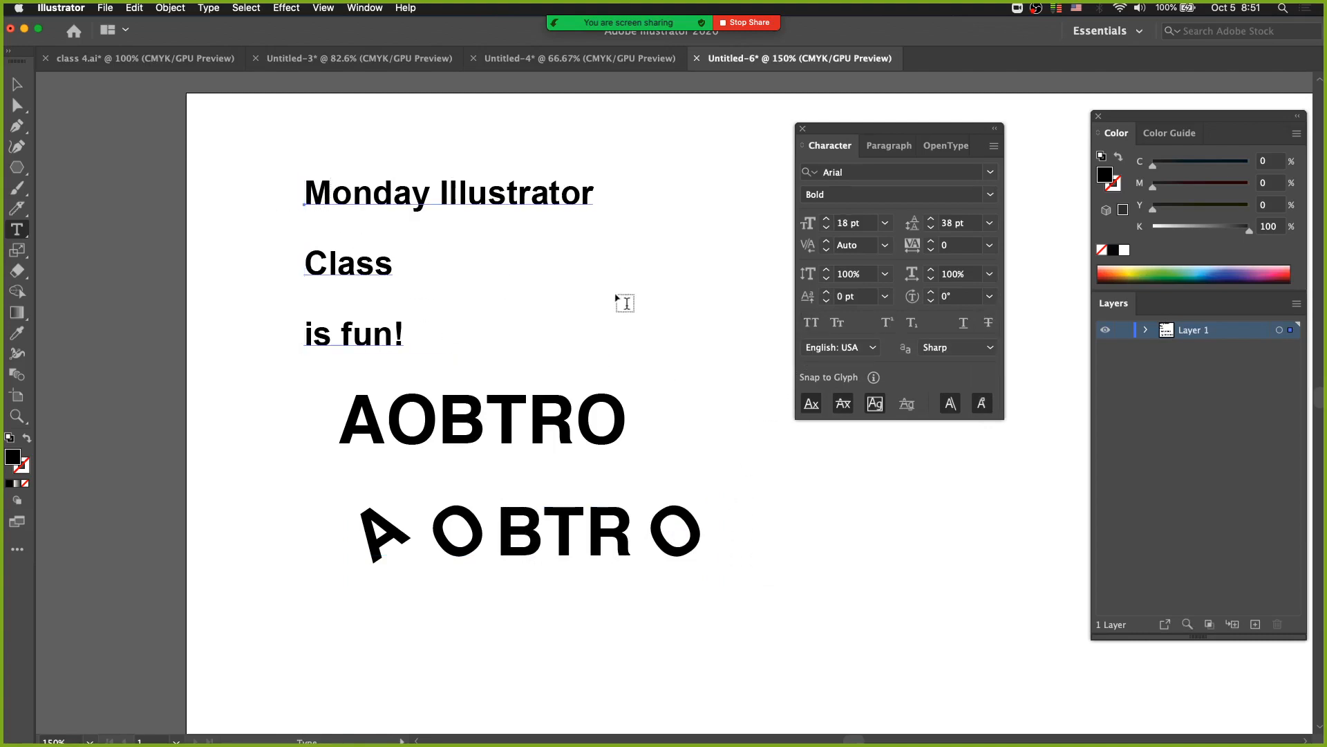
left_click(810, 323)
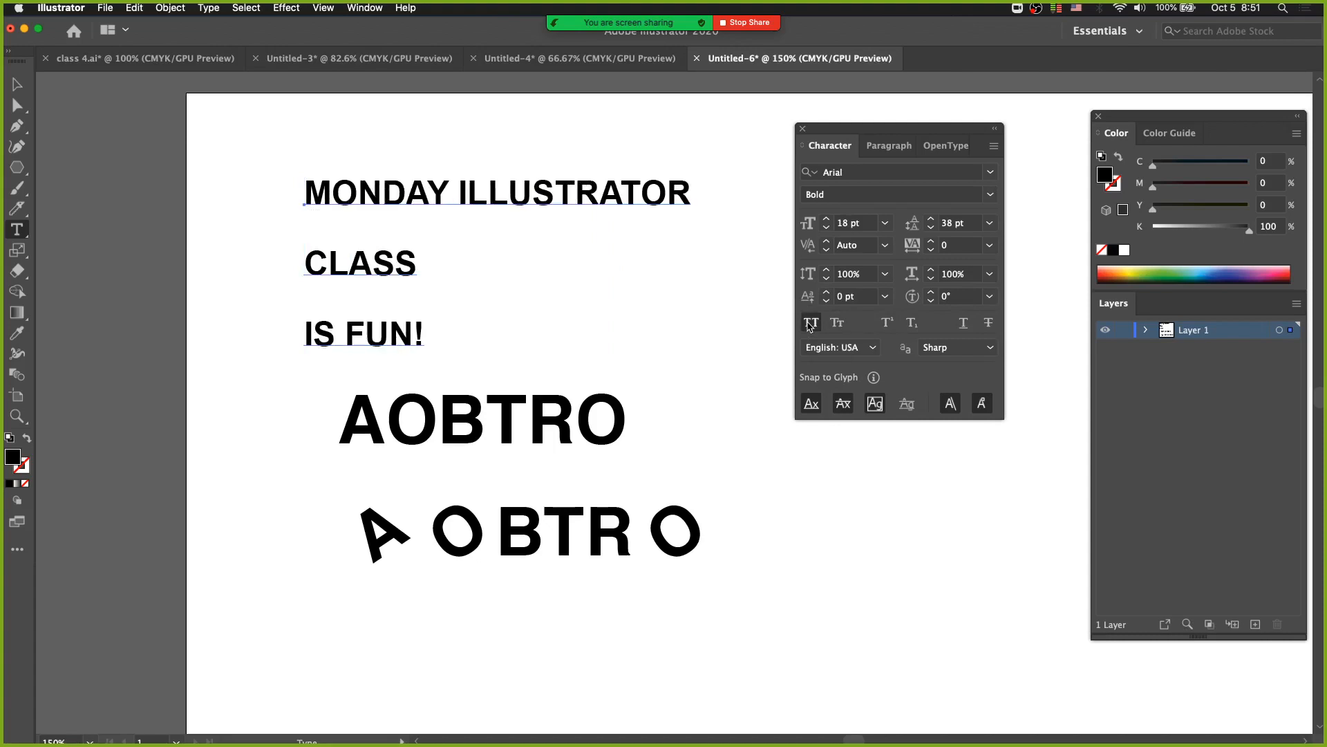
left_click(811, 323)
left_click(810, 323)
left_click(810, 323)
left_click(810, 323)
left_click(811, 322)
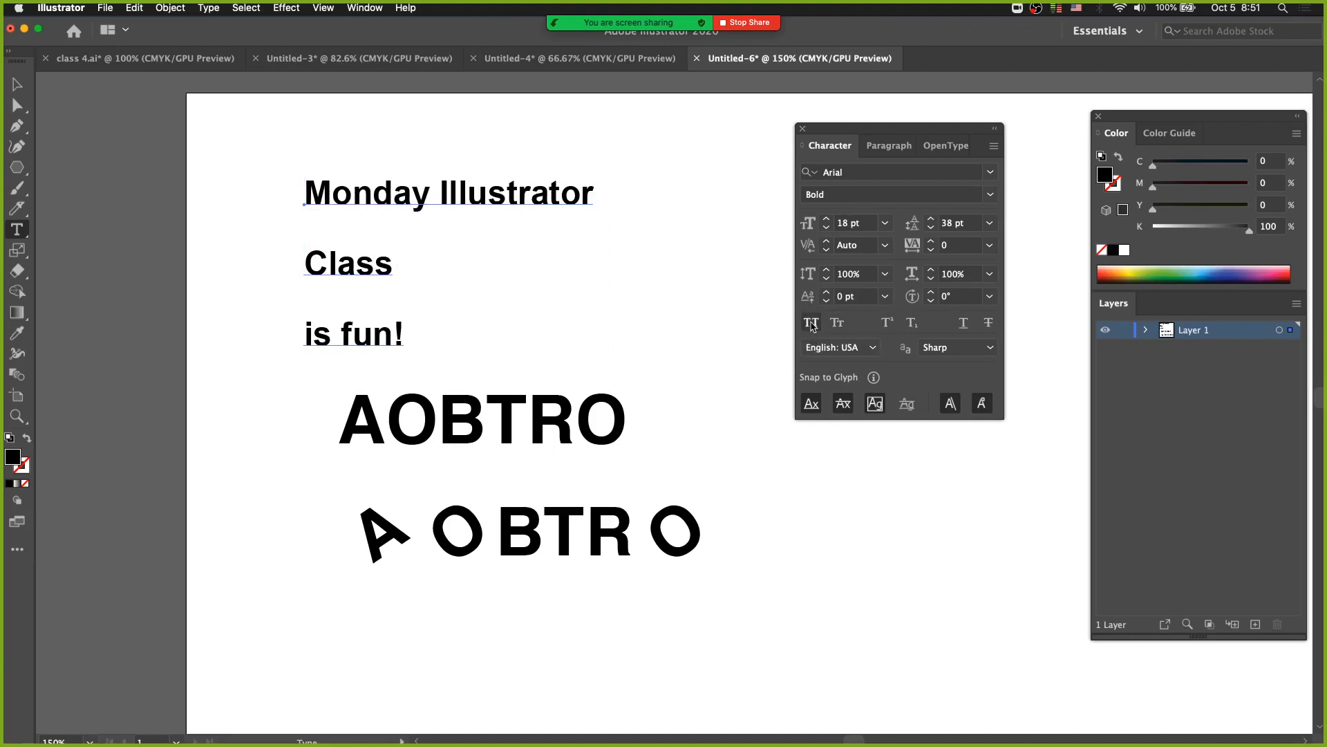
key("Escape")
Delete the rotated lower AOBTRO and move the Monday Illustrator text slightly up and to the left.
left_click(500, 561)
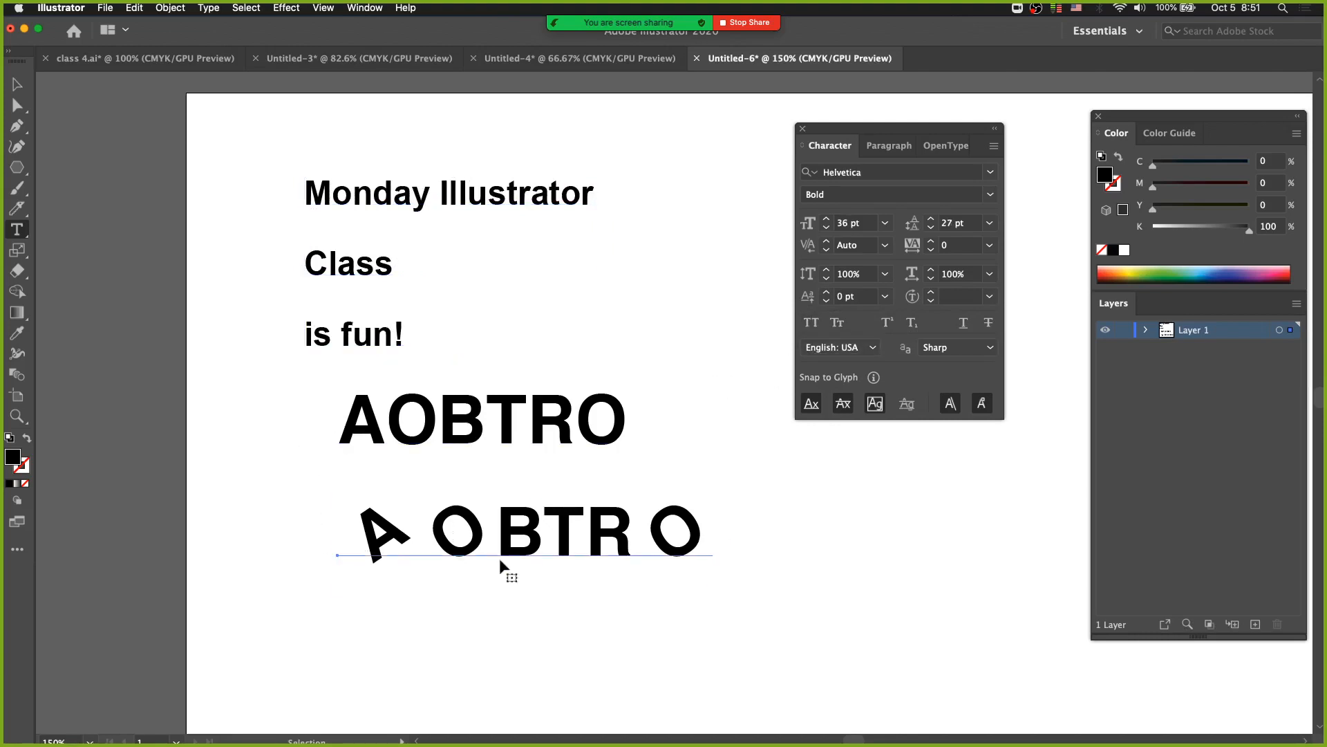
key("BackSpace")
left_click_drag(463, 194, 439, 172)
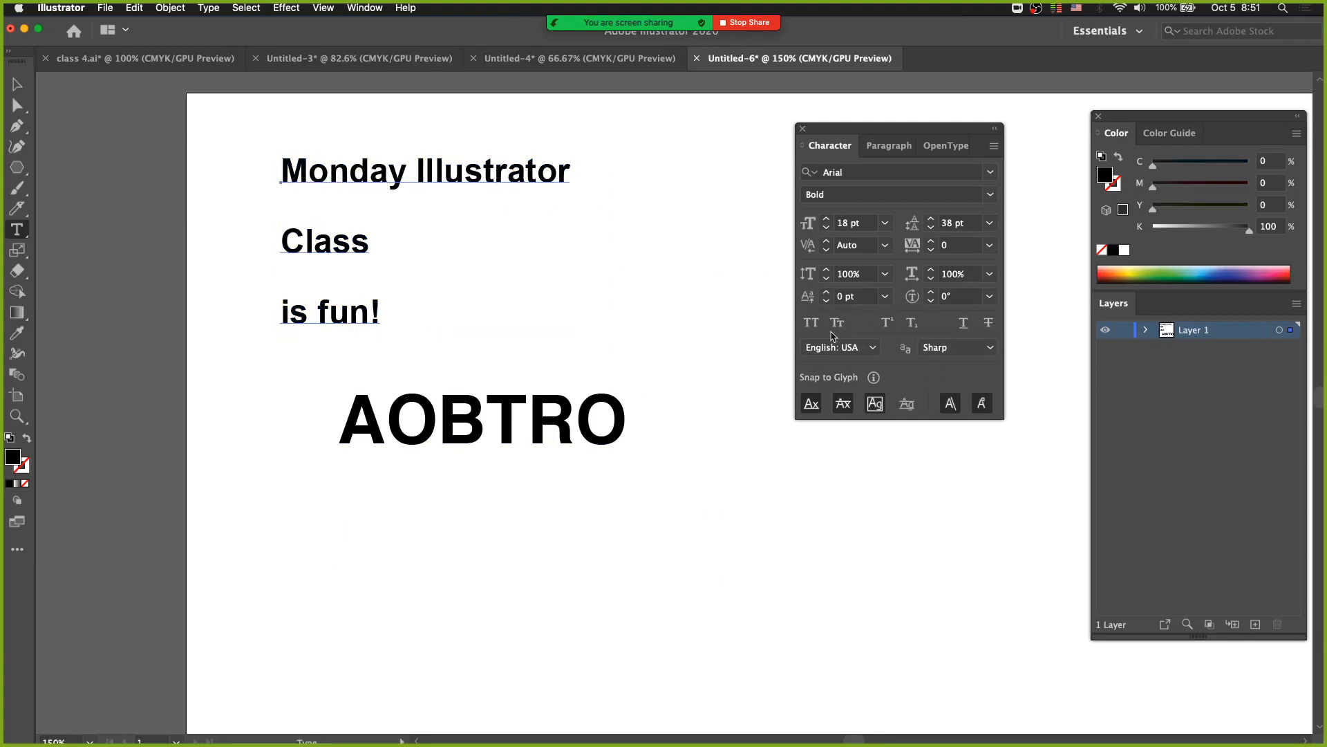
Apply All Caps to the Monday Illustrator text and undo it.
left_click(811, 322)
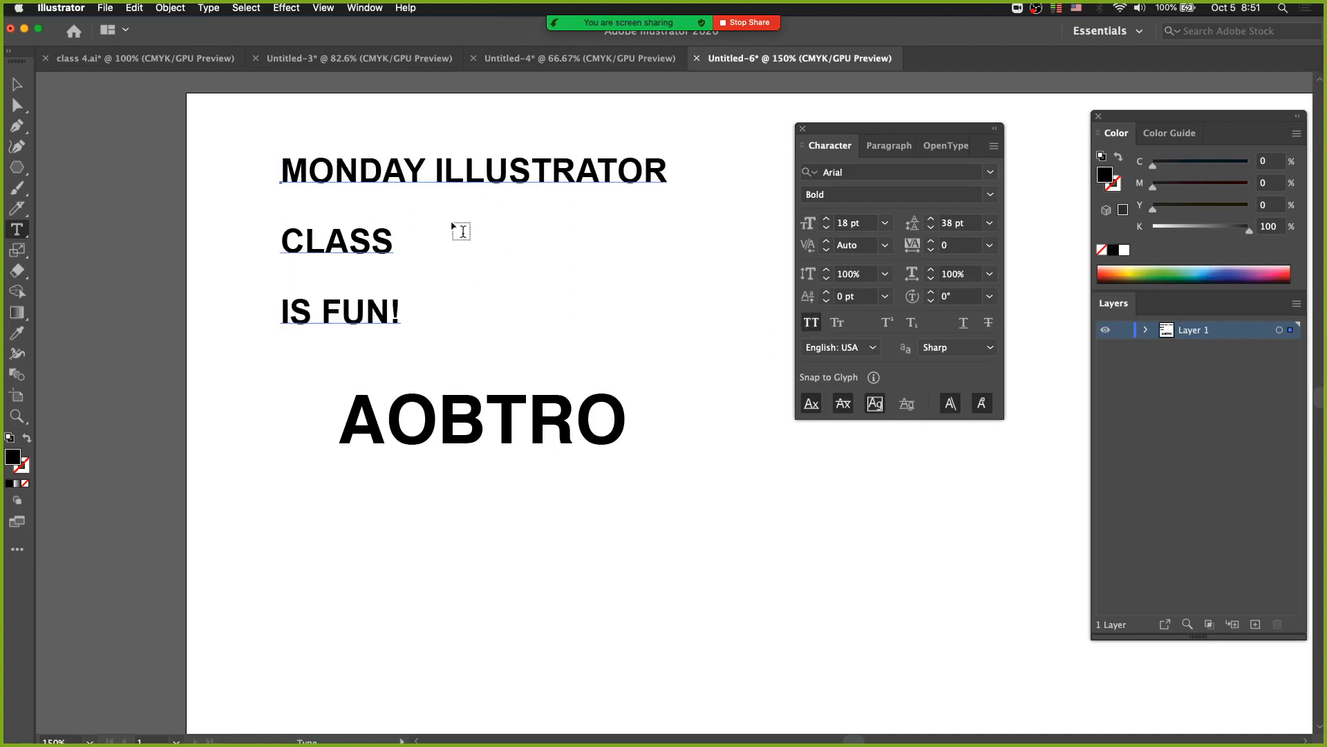
key("Escape")
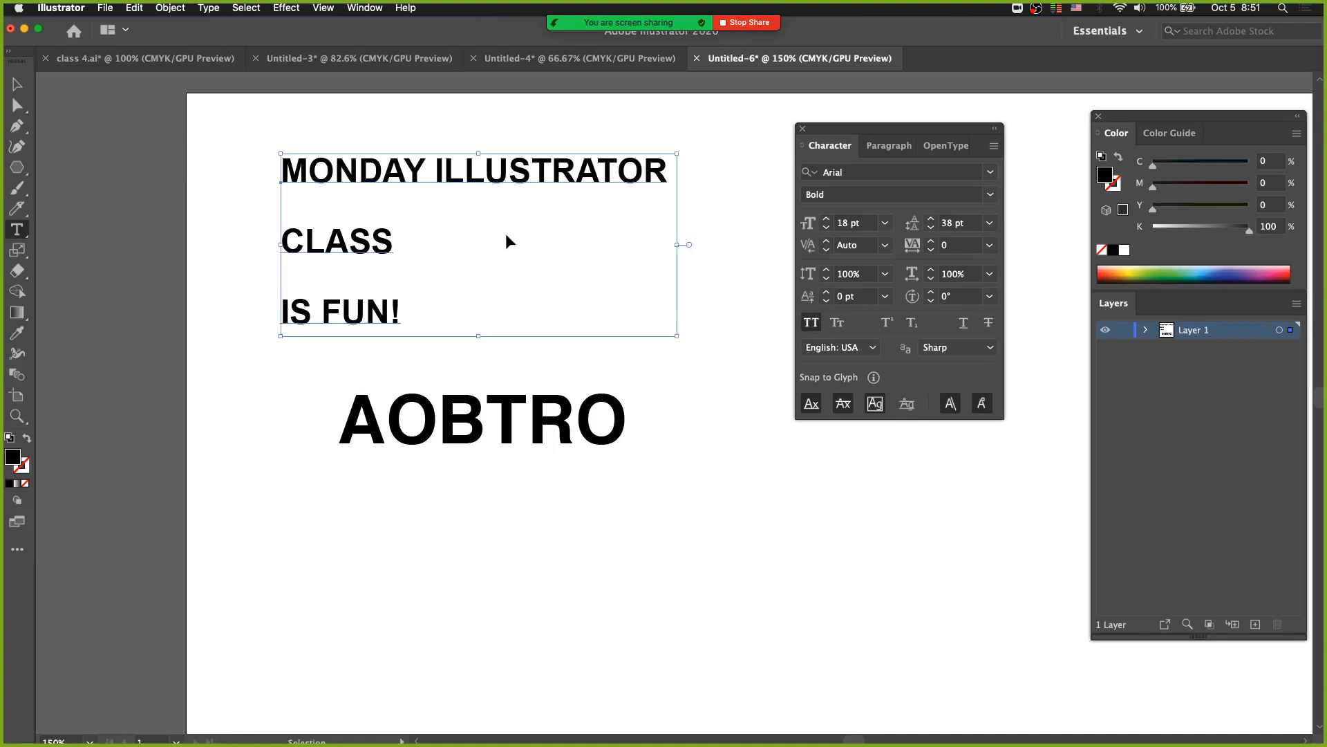
key("super+z")
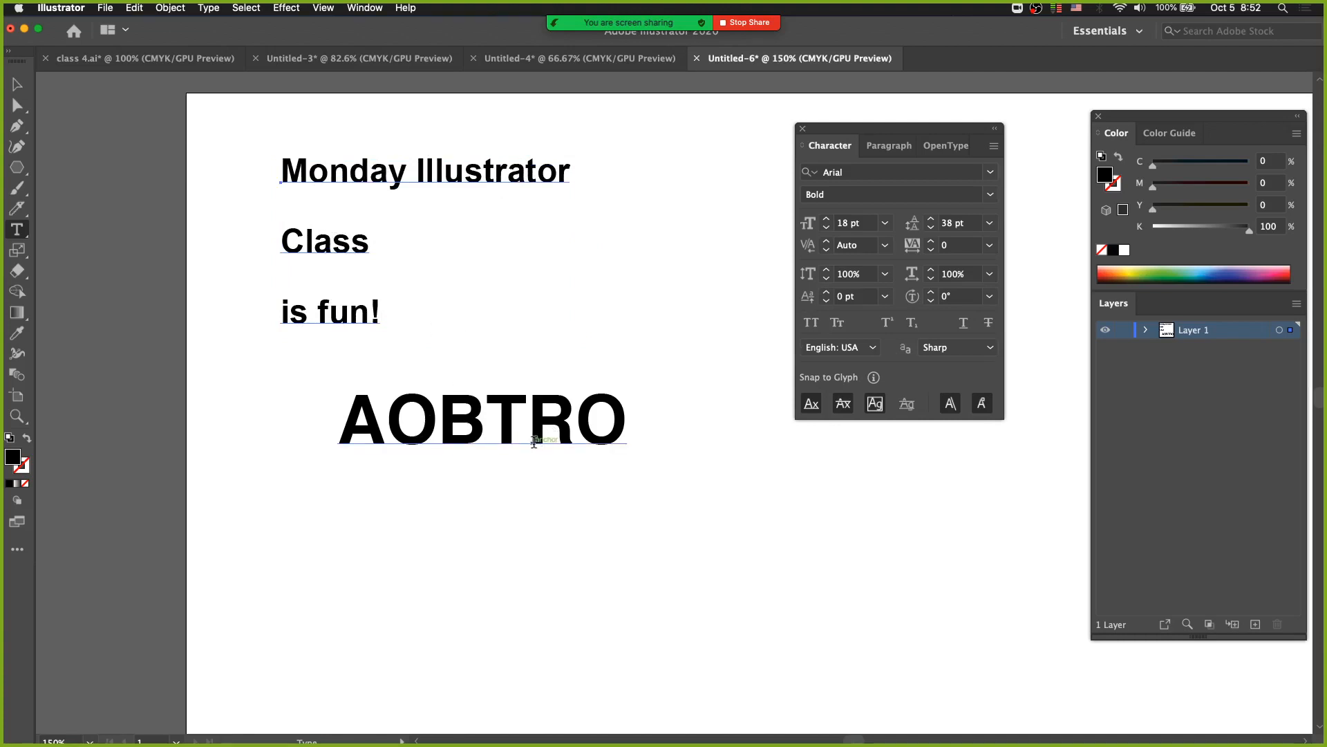
Append the word MOND after AOBTRO and move the whole text lower on the artboard.
left_click(428, 434, "super")
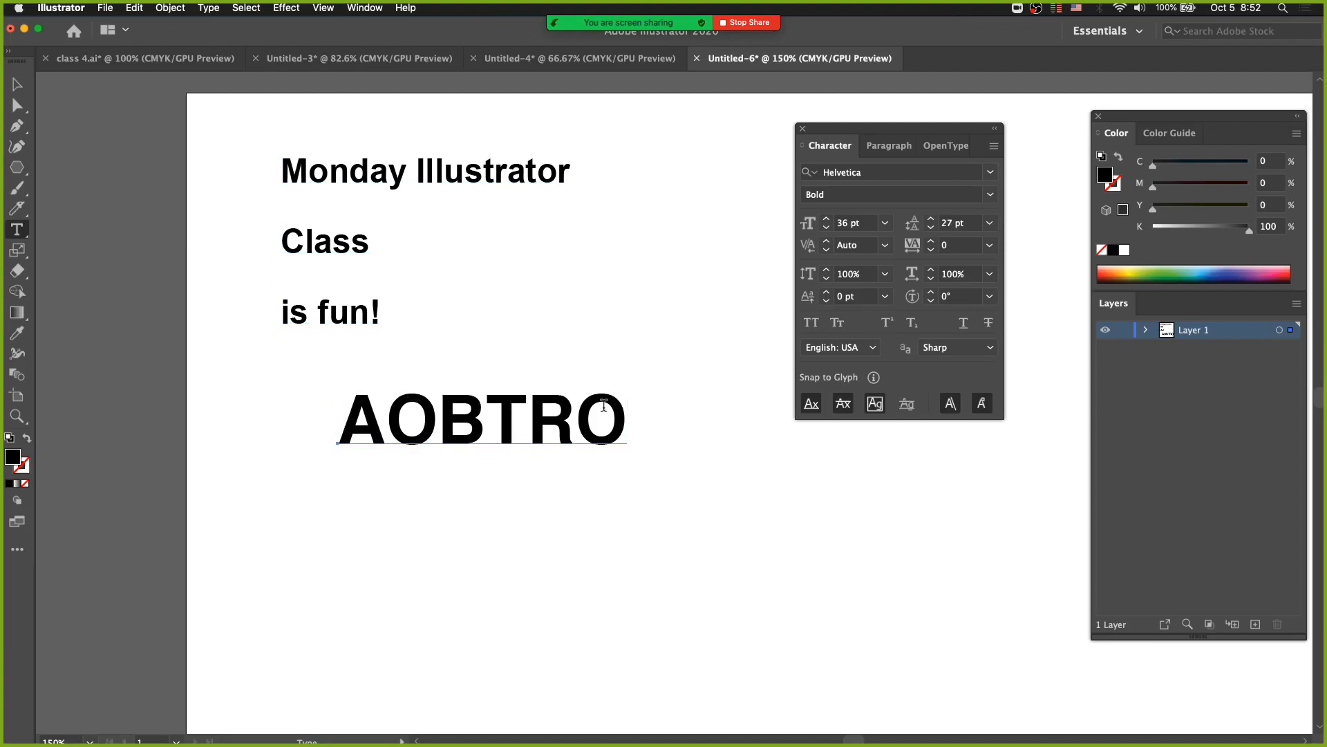
left_click(837, 325)
left_click(609, 446)
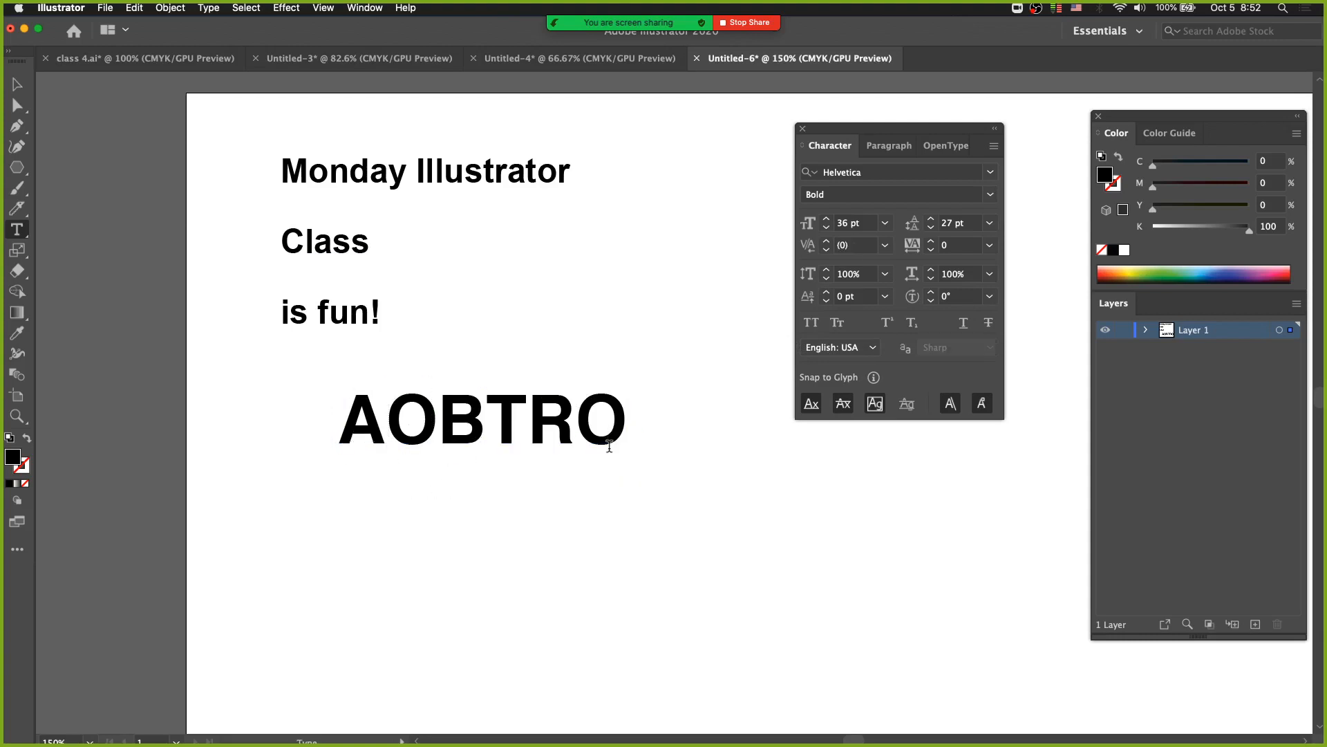
type("M")
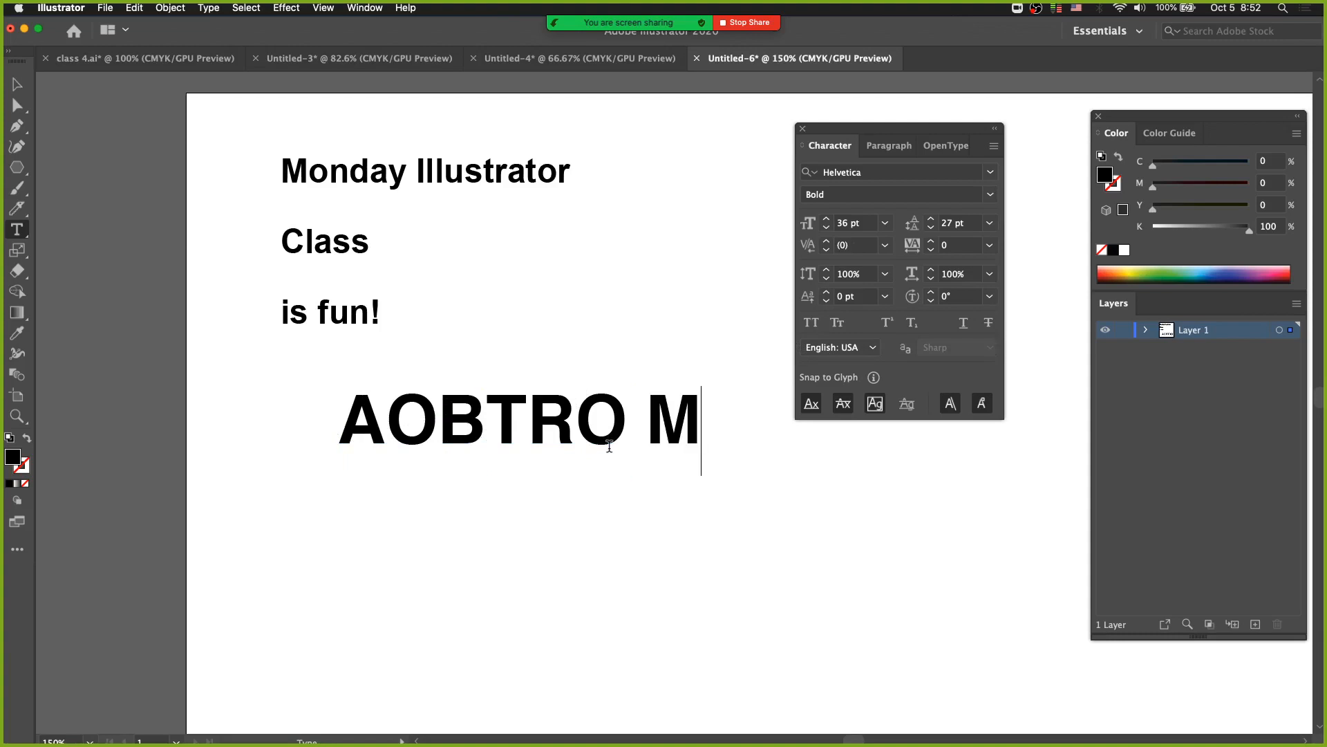
type("O")
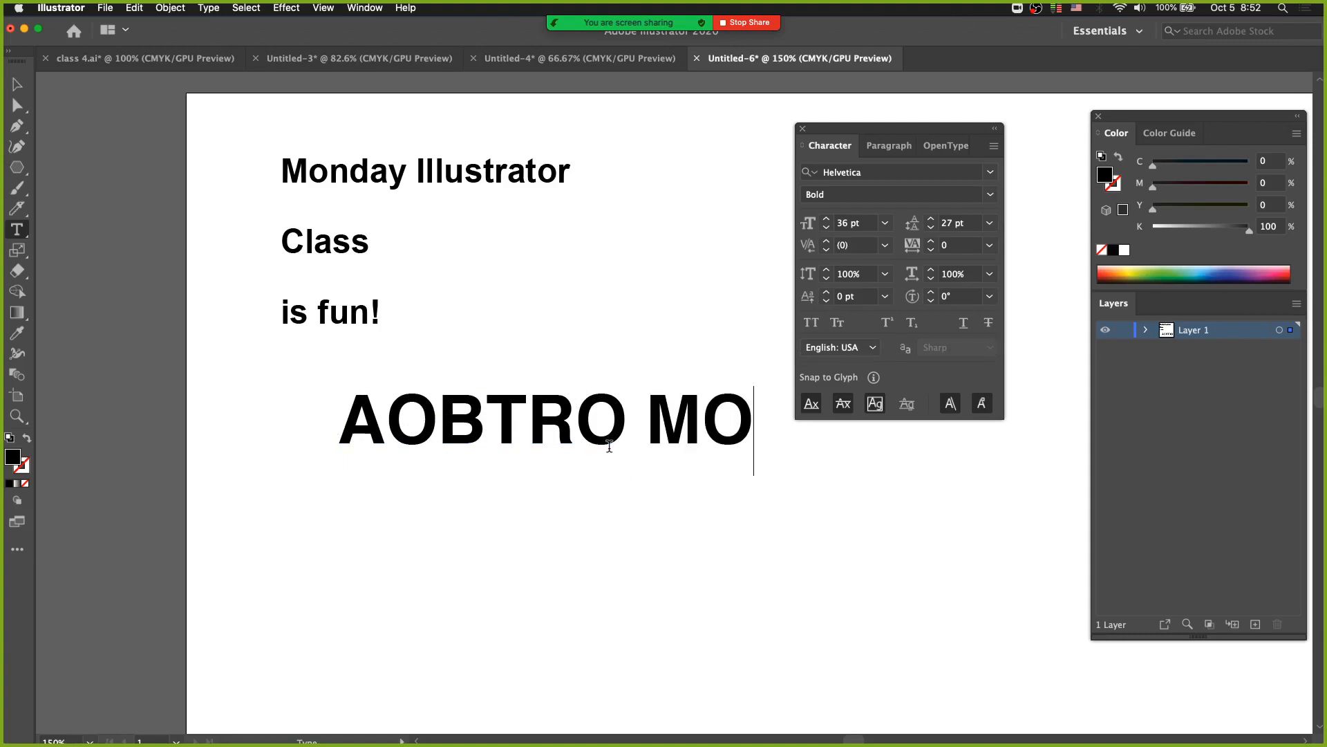
type("ND")
key("Escape")
left_click_drag(515, 439, 464, 511)
left_click(569, 512)
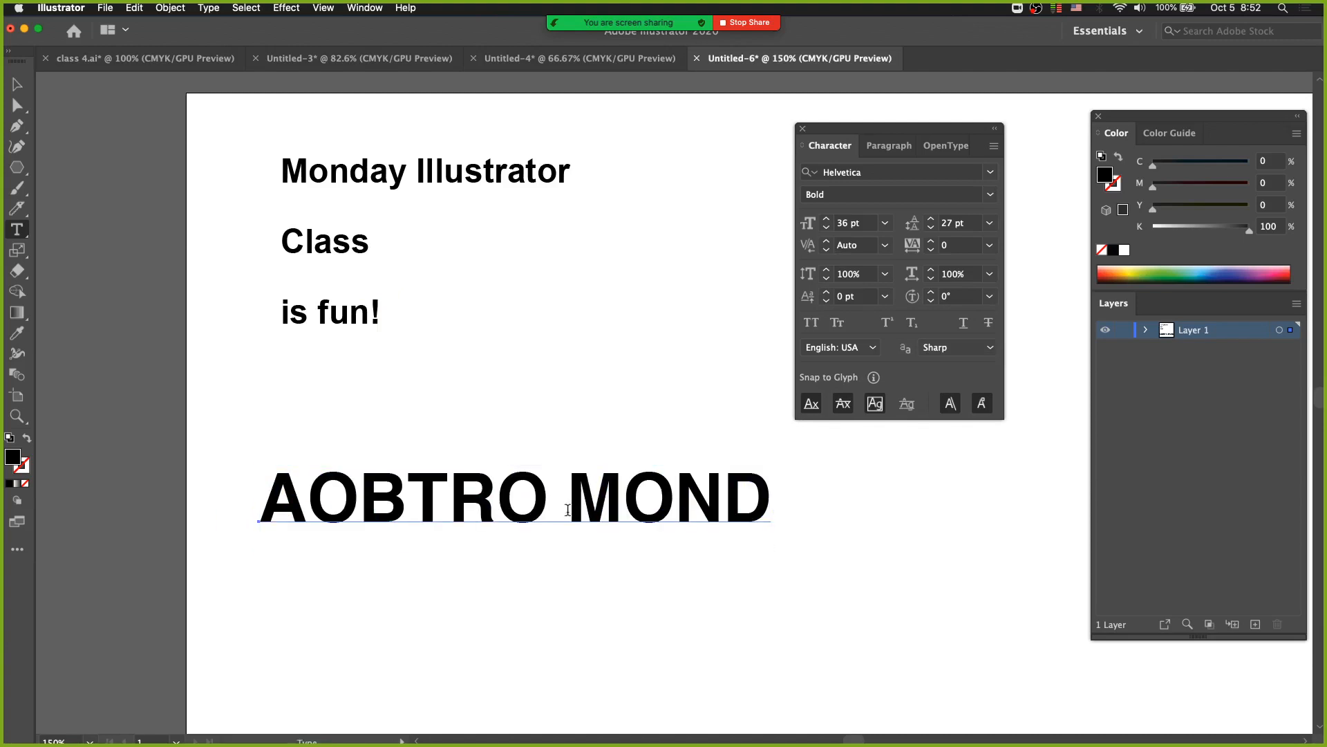
Change the case of AOBTRO MOND to lowercase, followed by Title Case.
key("super")
left_click(209, 8)
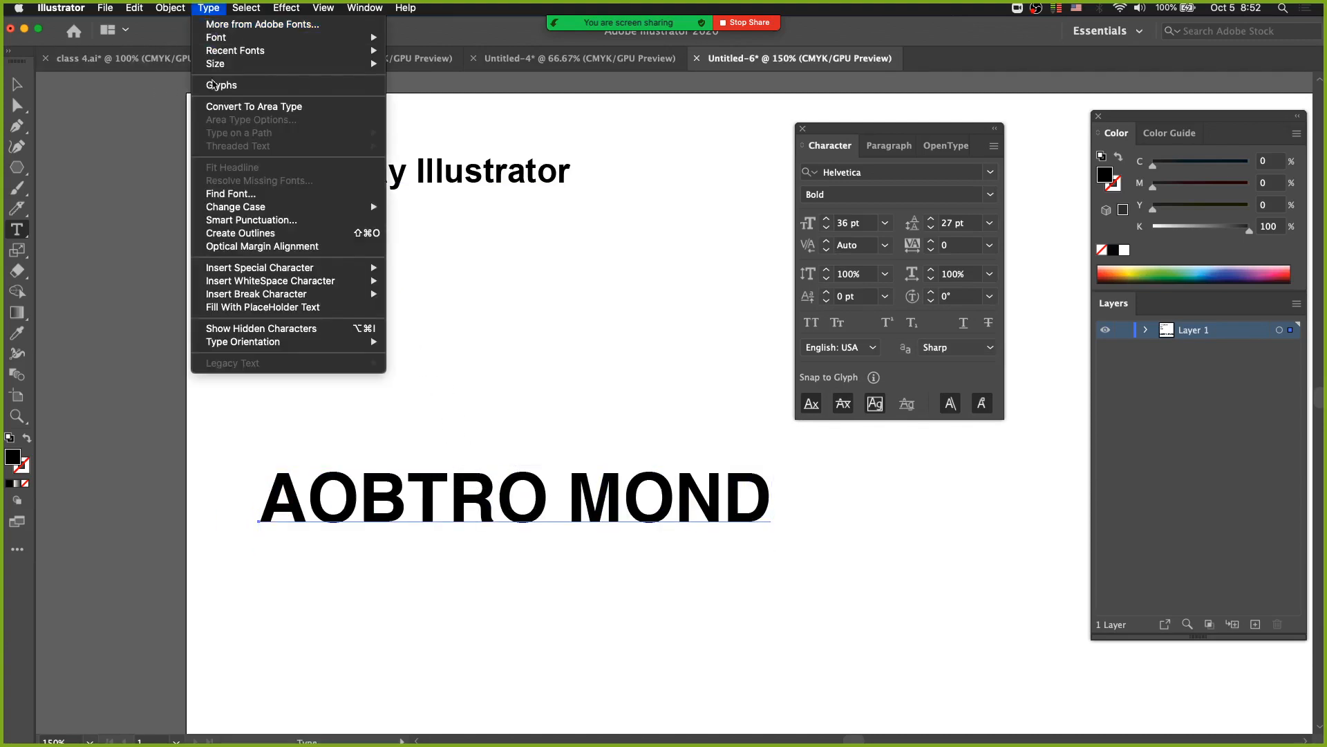
mouse_move(247, 212)
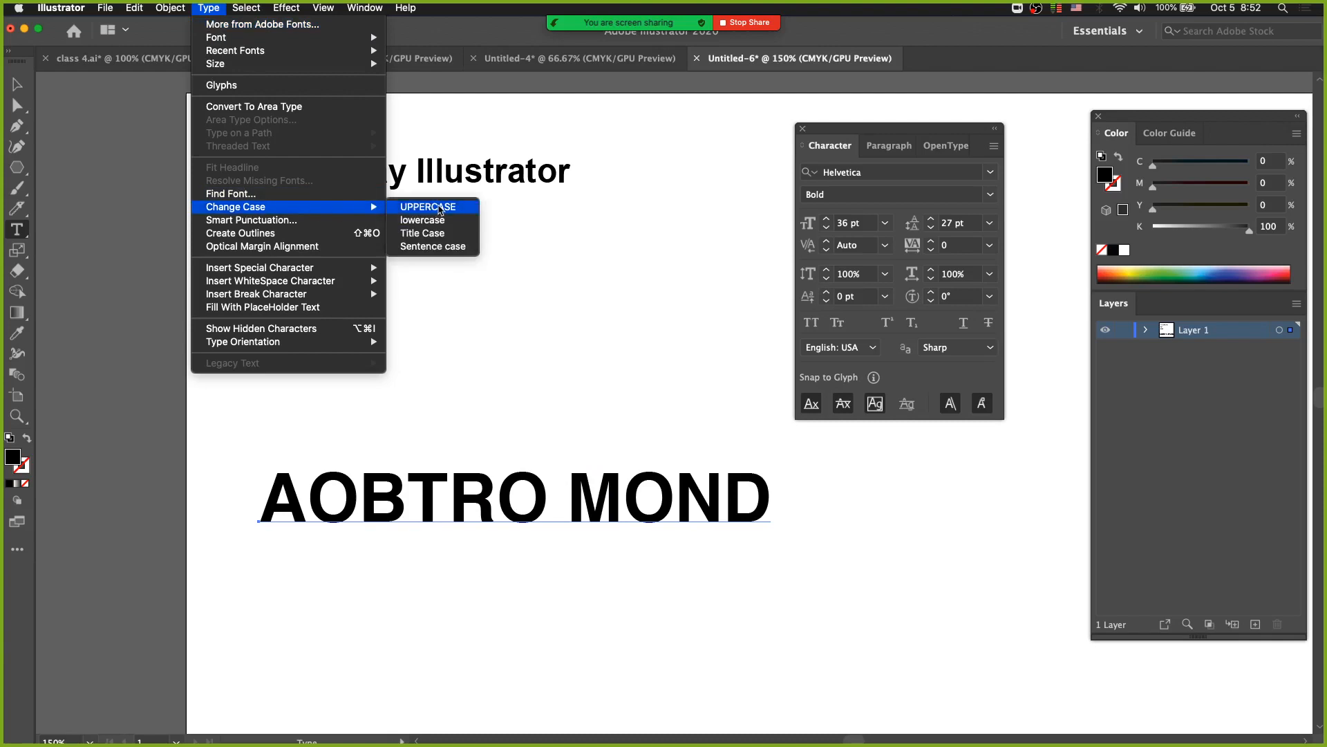
left_click(442, 223)
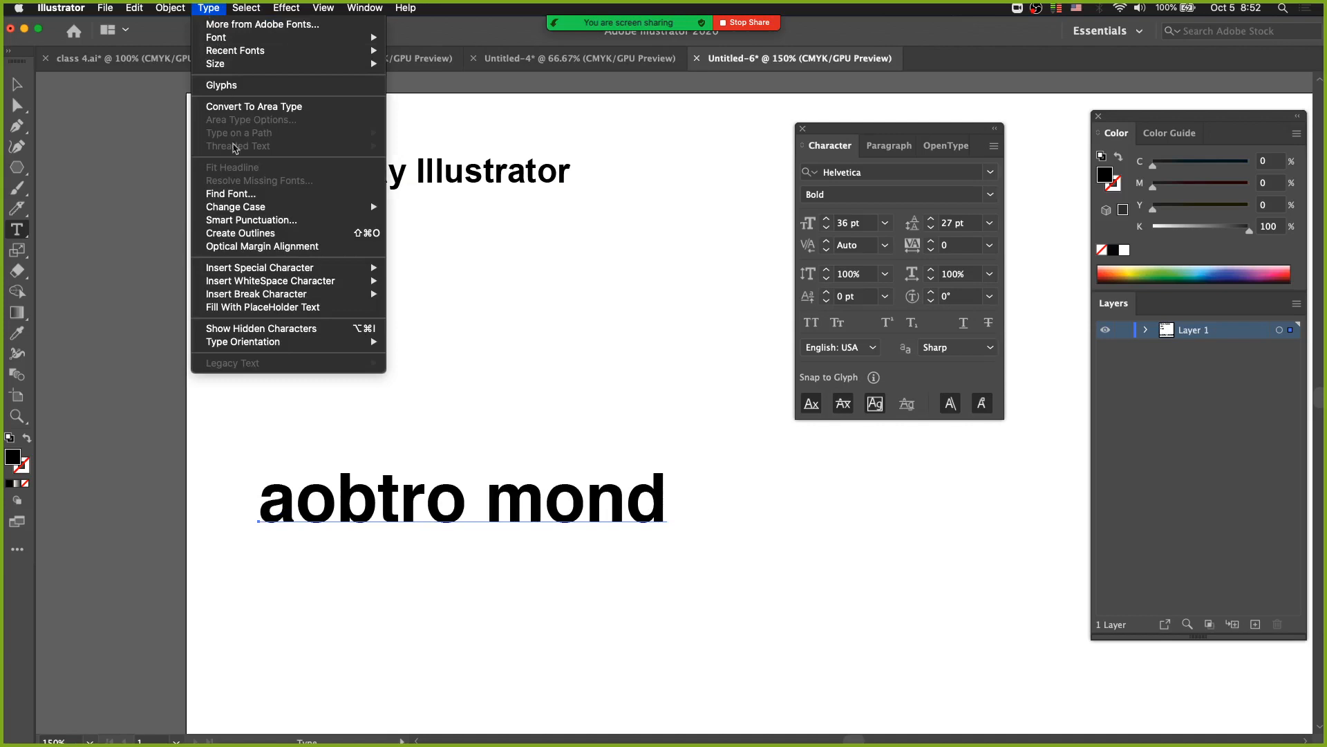
mouse_move(251, 209)
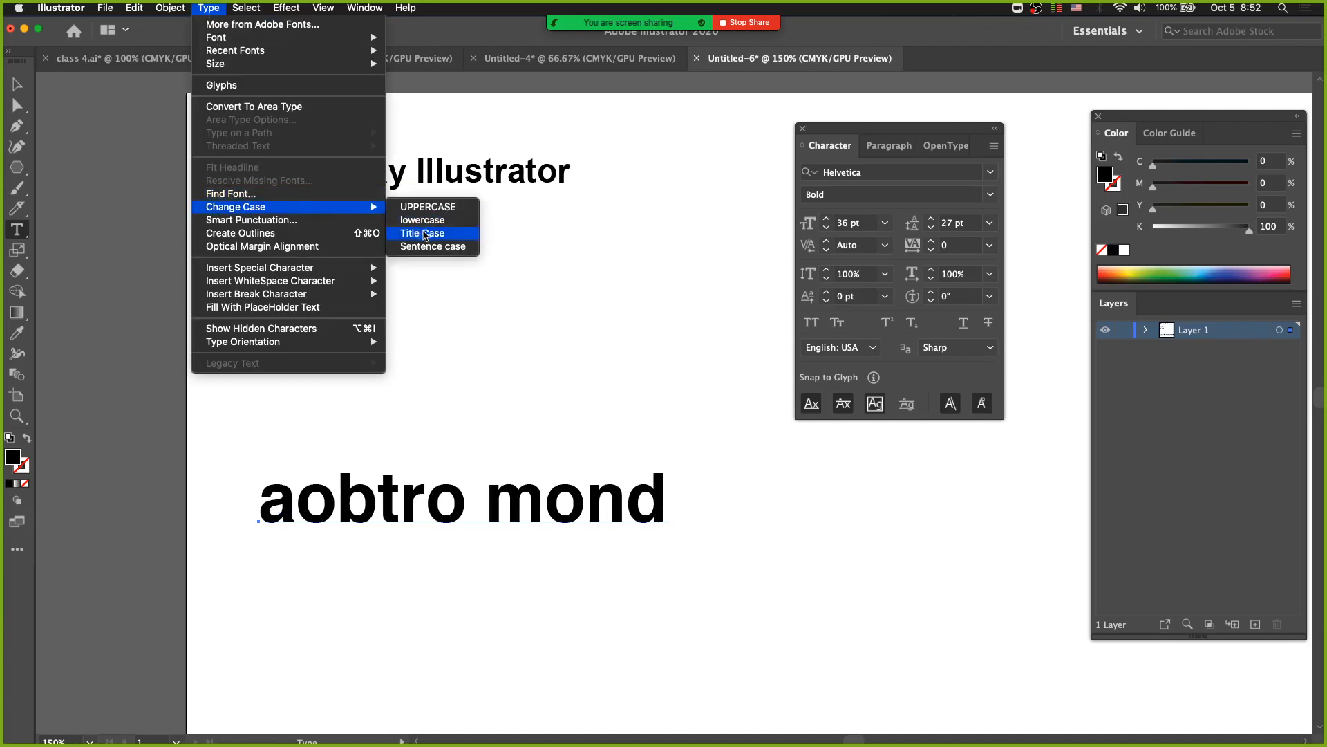
left_click(423, 233)
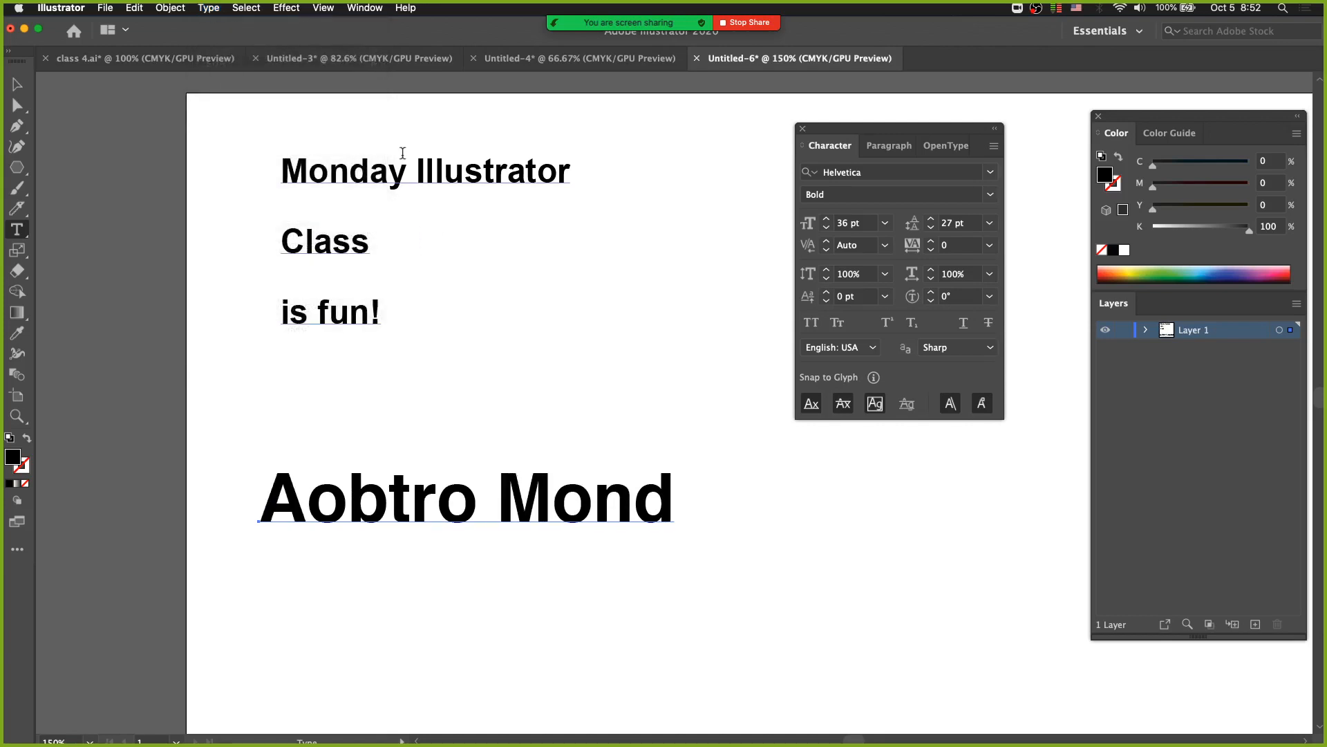
left_click(214, 9)
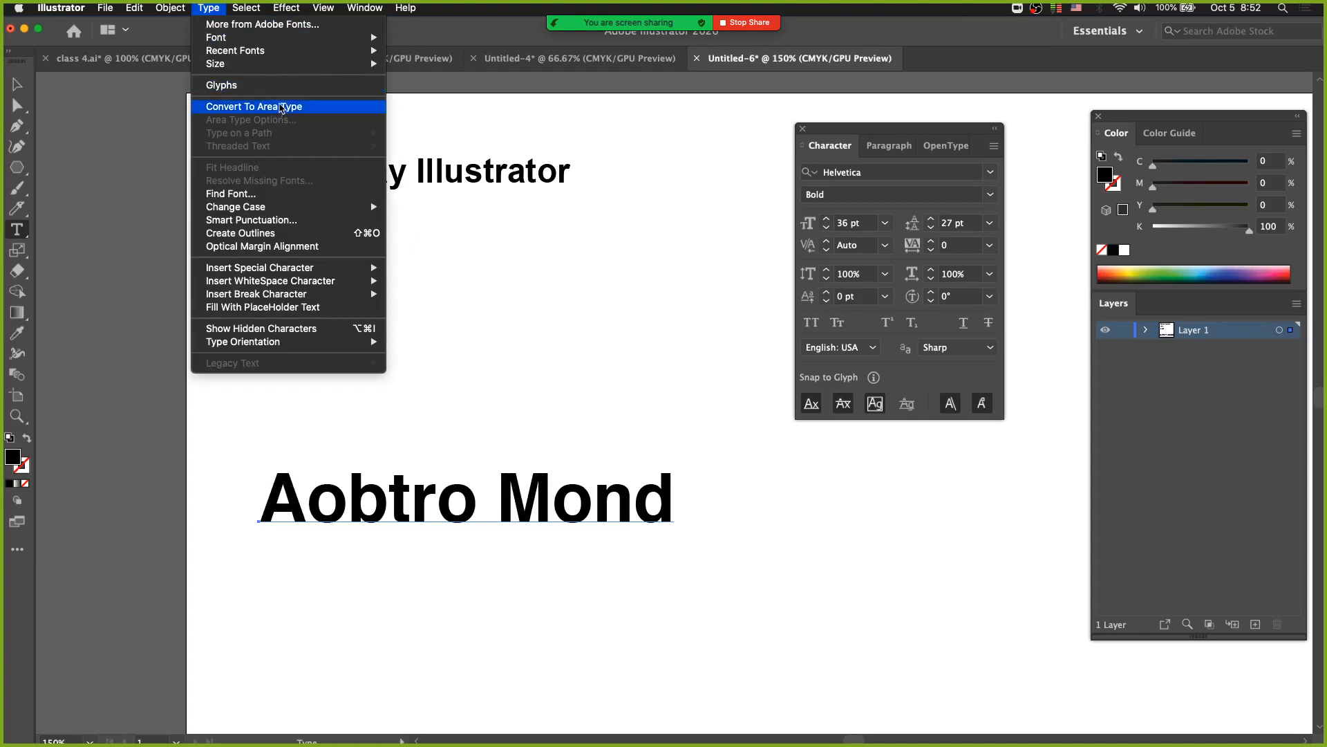
mouse_move(265, 211)
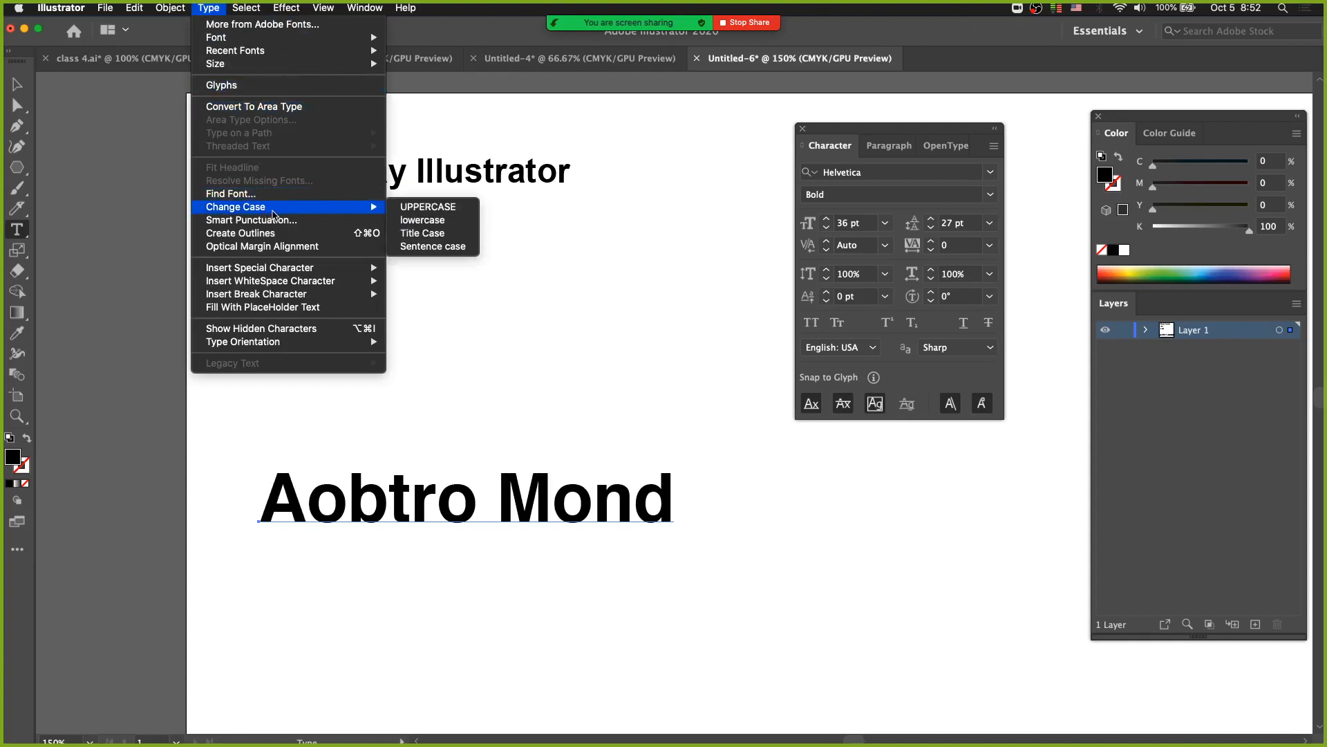
left_click(492, 372)
Duplicate Aobtro Mond below itself and set the copy's font to Baskerville Regular.
left_click_drag(381, 516, 471, 596)
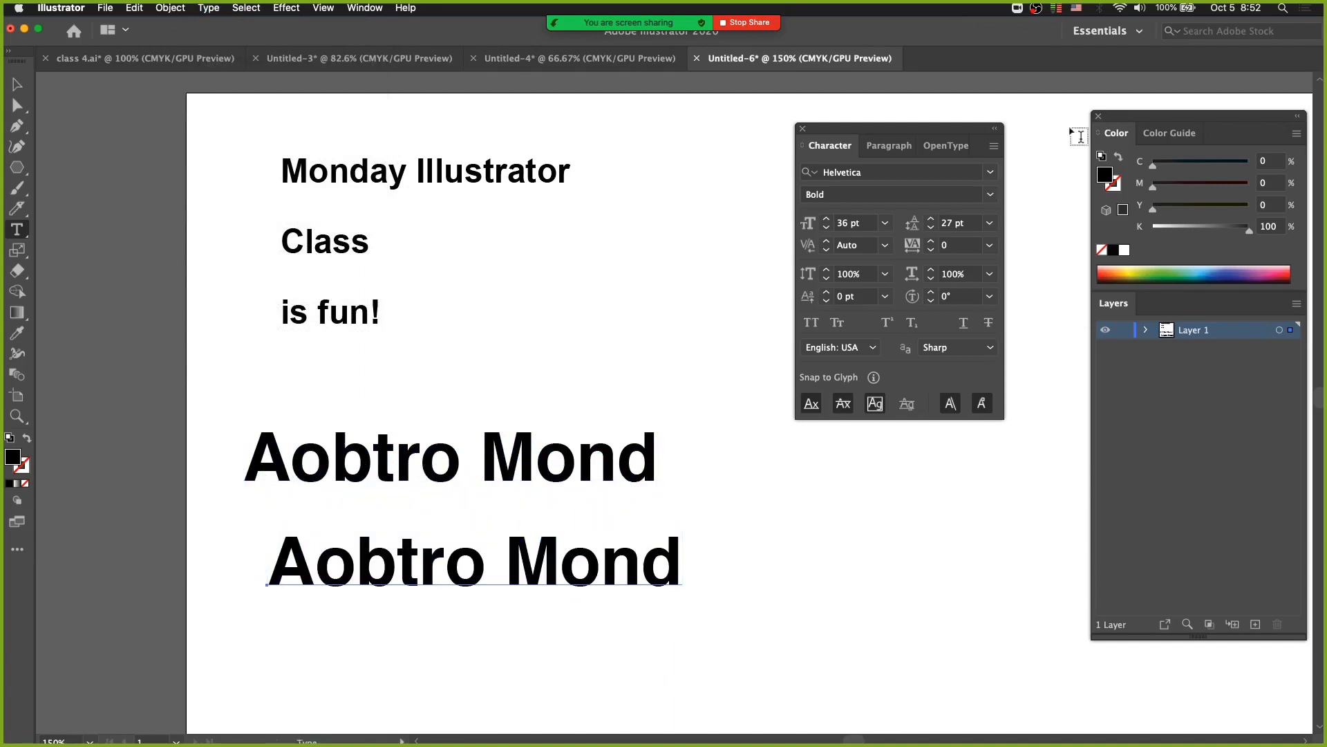
left_click(990, 172)
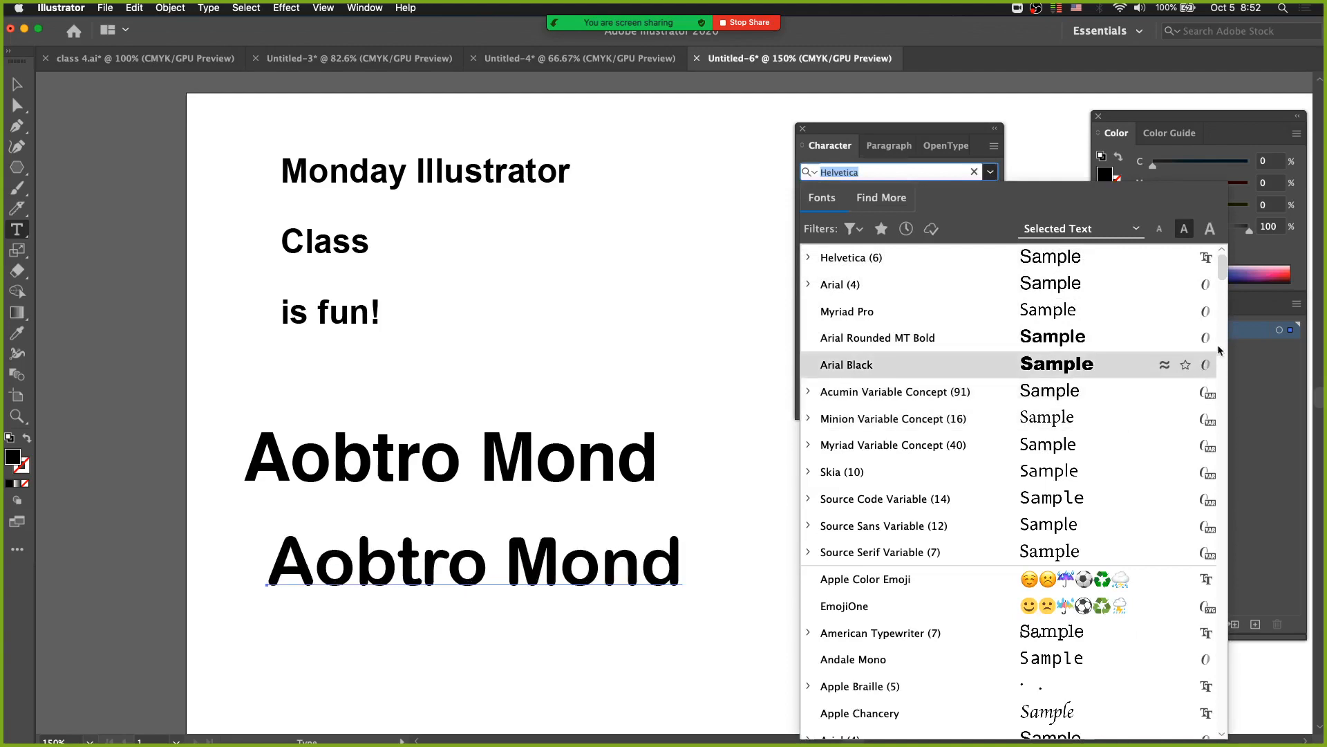
left_click_drag(1221, 268, 1222, 308)
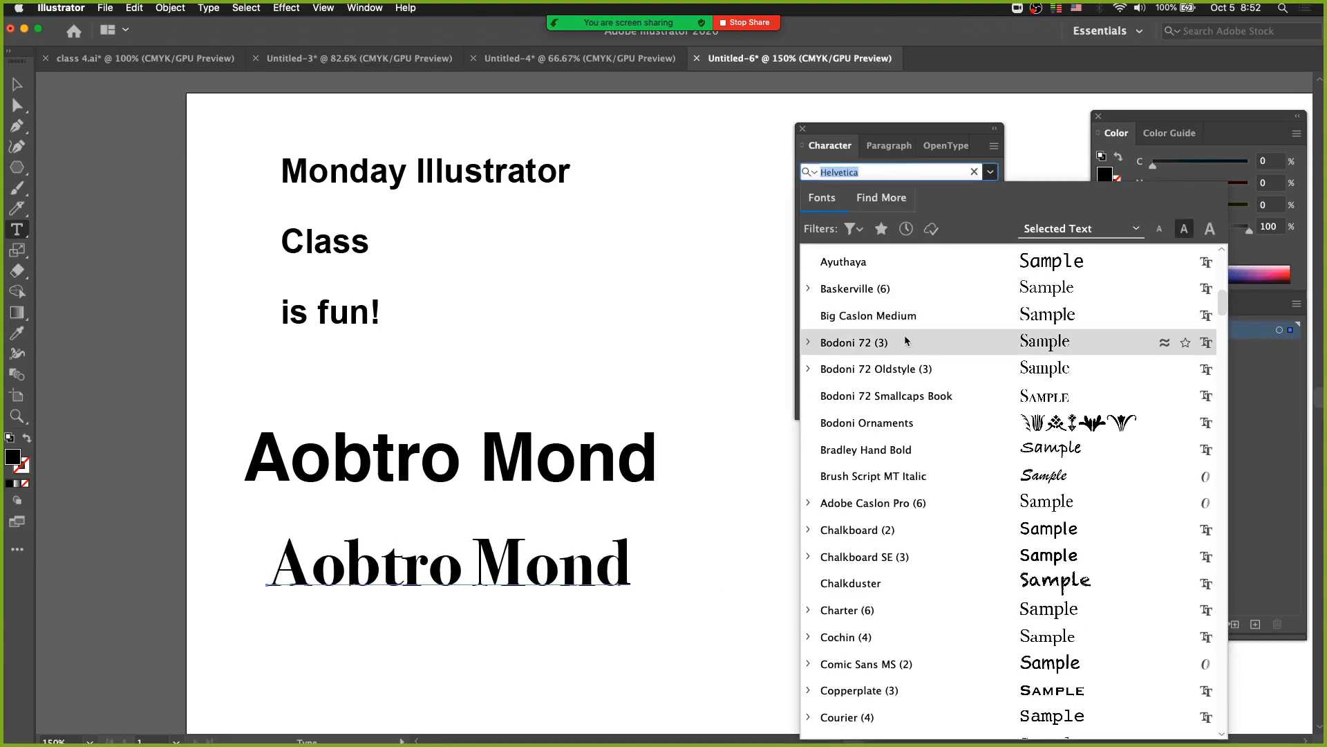
left_click(888, 298)
left_click(887, 297)
left_click(988, 198)
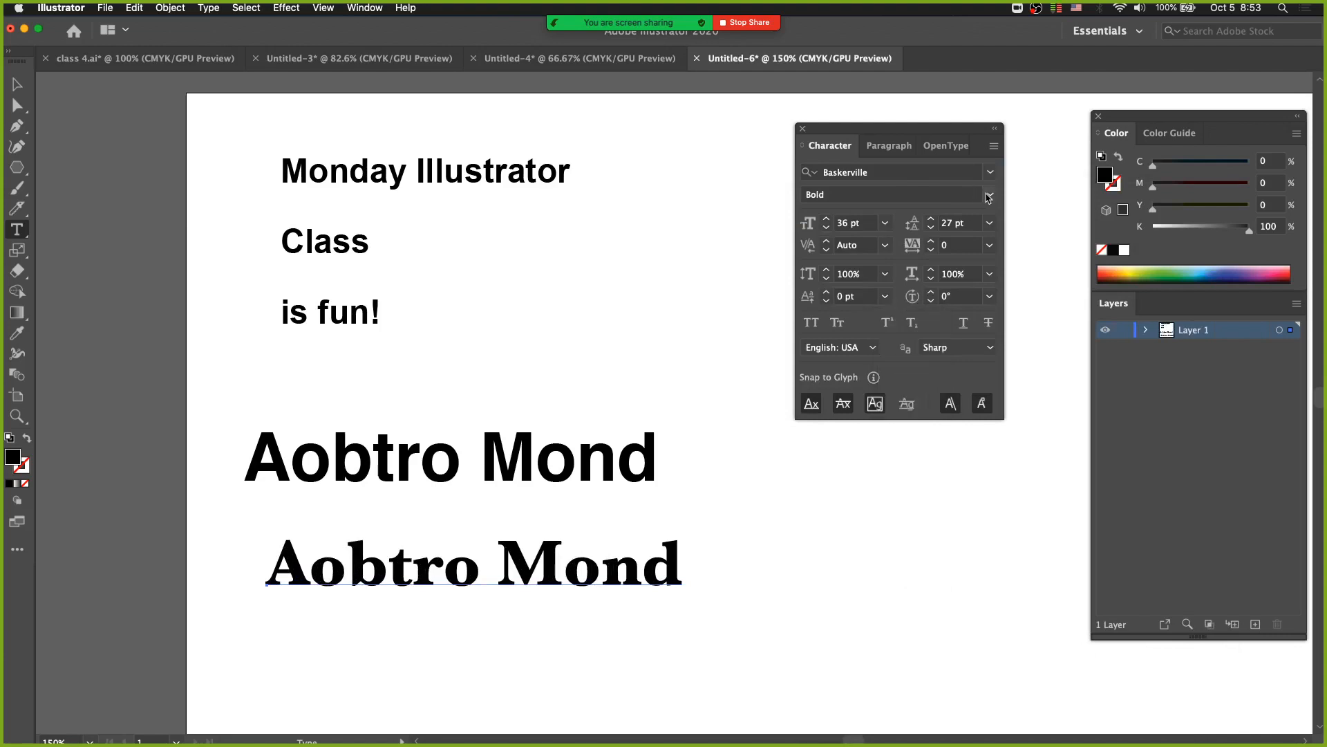
left_click(988, 196)
left_click(925, 224)
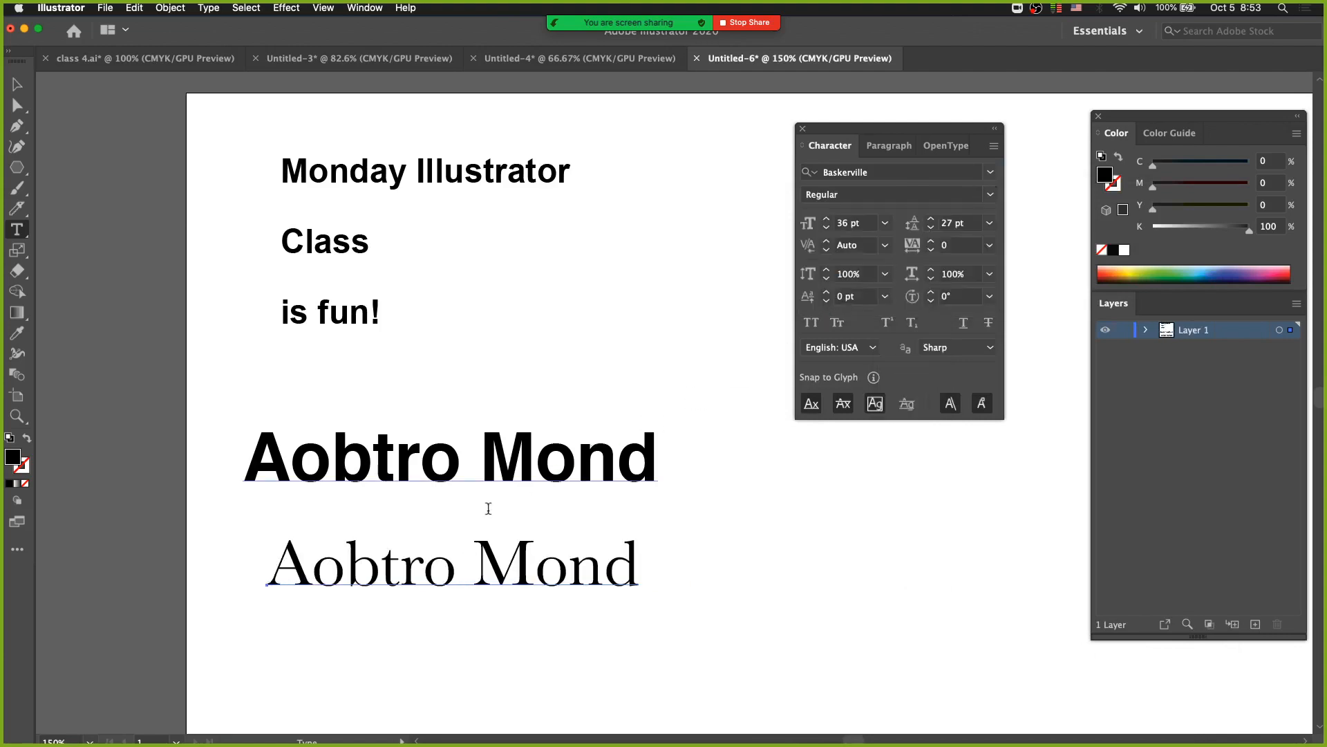
Move the two Aobtro Mond texts farther apart and apply Small Caps to the lower Baskerville one.
left_click_drag(386, 462, 387, 412)
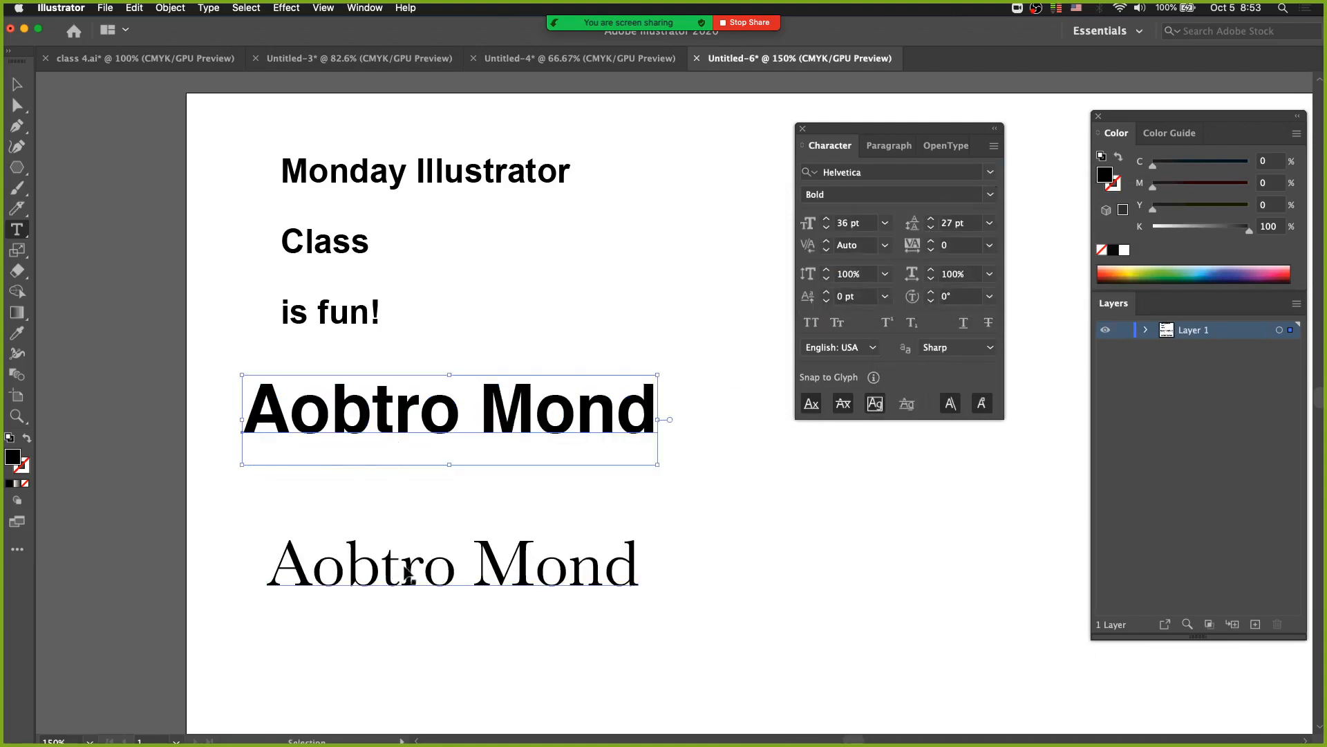
left_click_drag(403, 584, 480, 554)
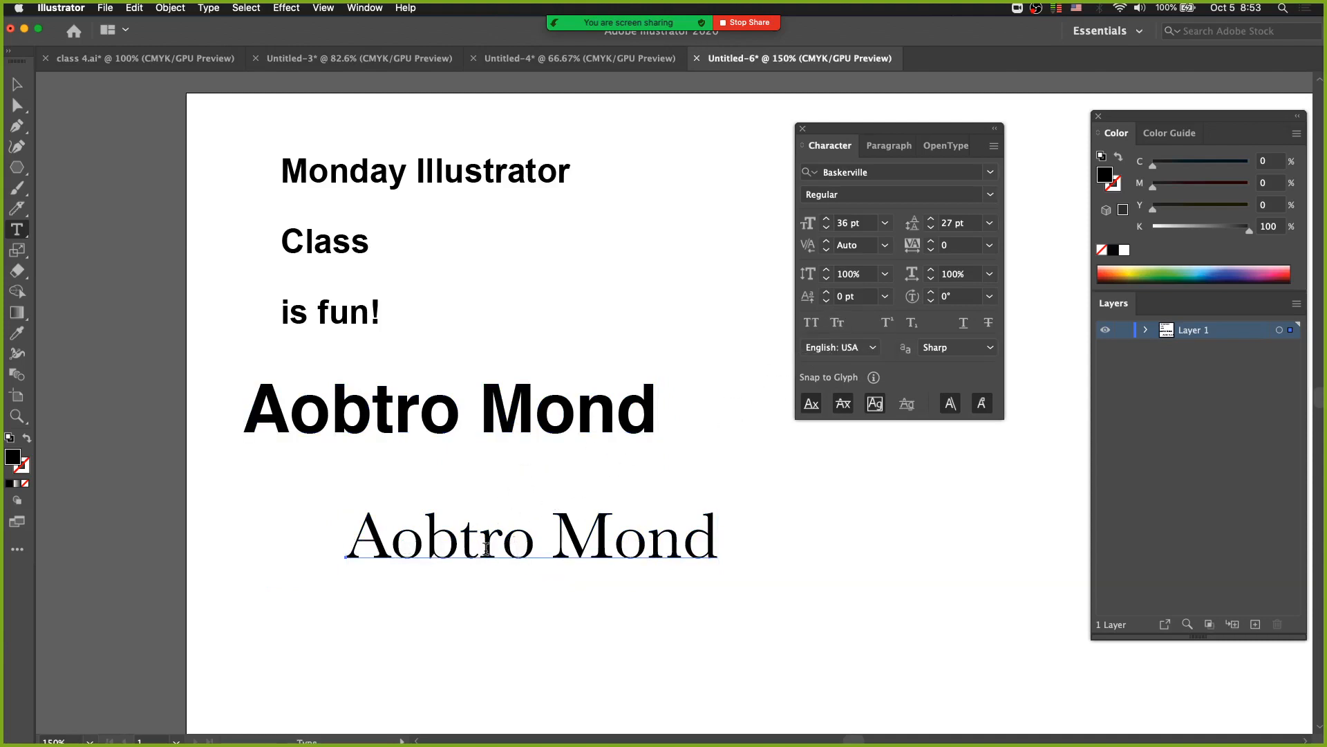
left_click(837, 323)
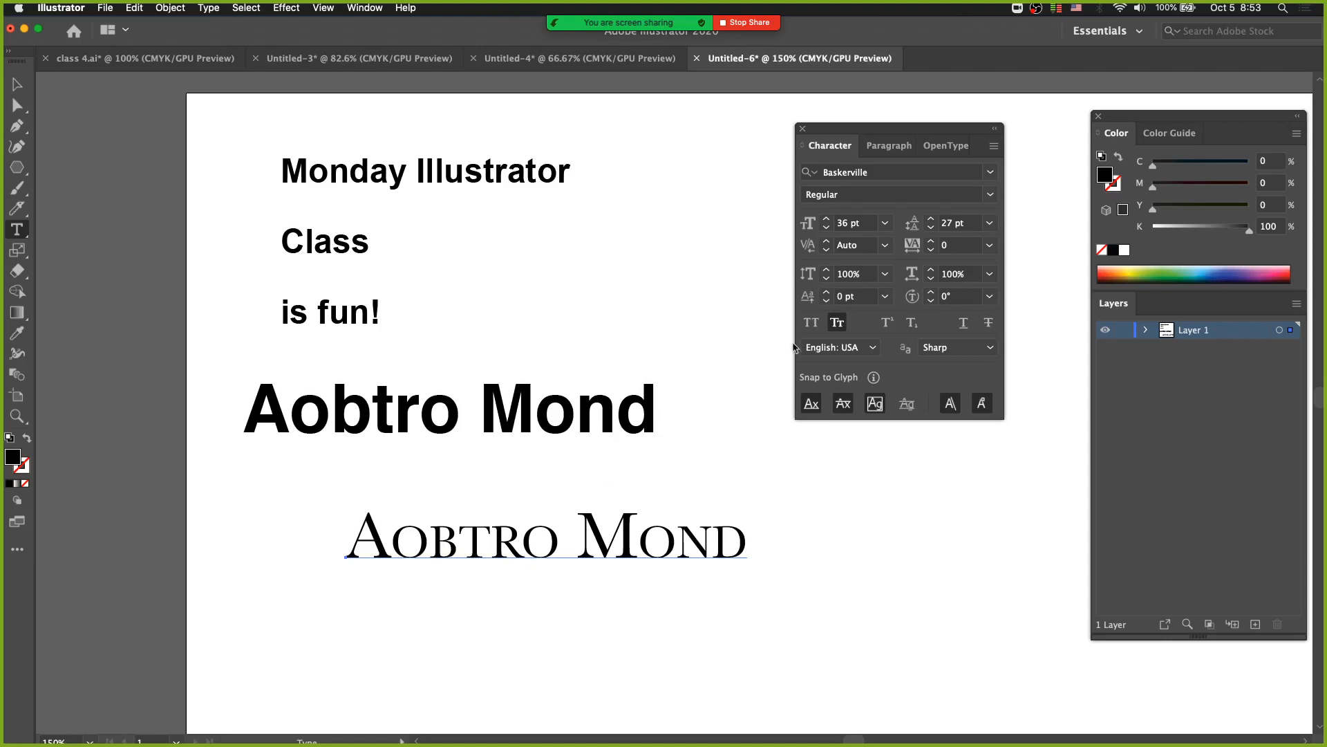
left_click(837, 323)
left_click(838, 323)
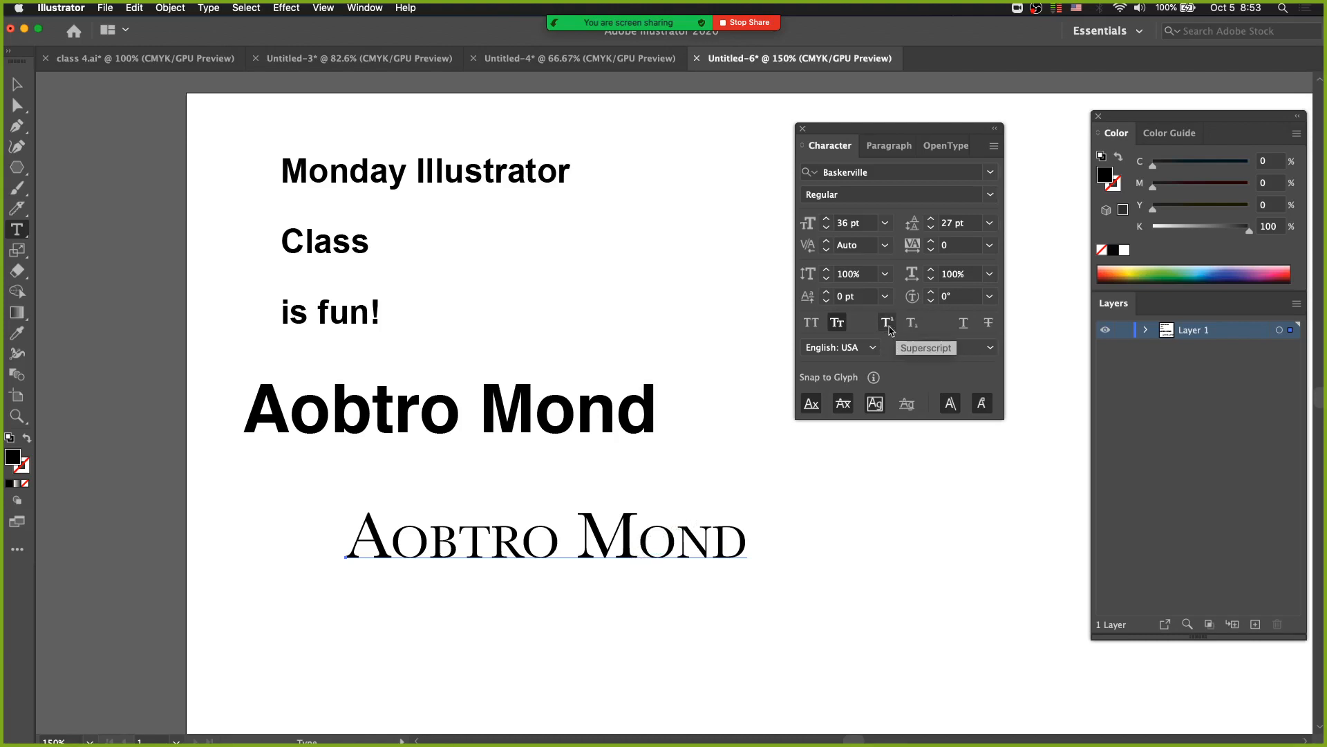
Toggle Strikethrough and Underline on and off for the lower Aobtro Mond text.
left_click(988, 324)
left_click(988, 323)
left_click(963, 323)
left_click(964, 323)
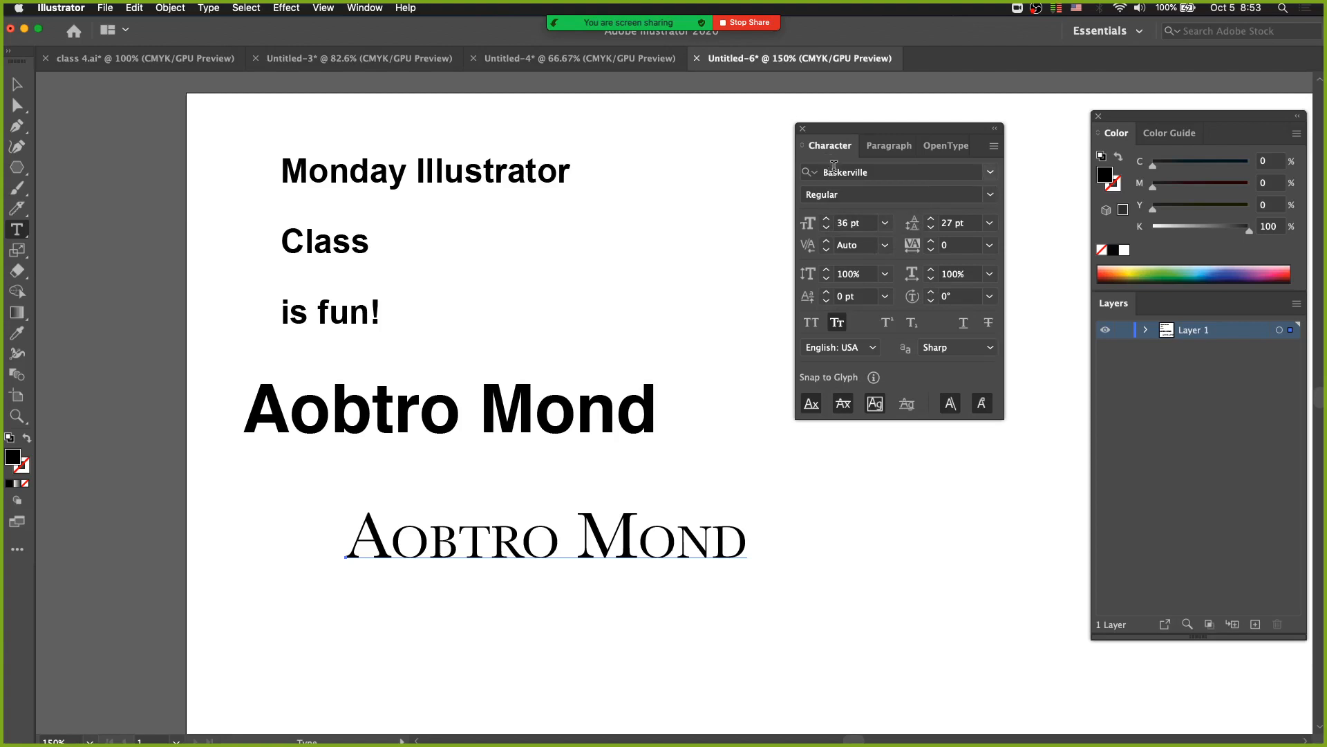
Hide the additional Character options and show them again.
left_click(999, 150)
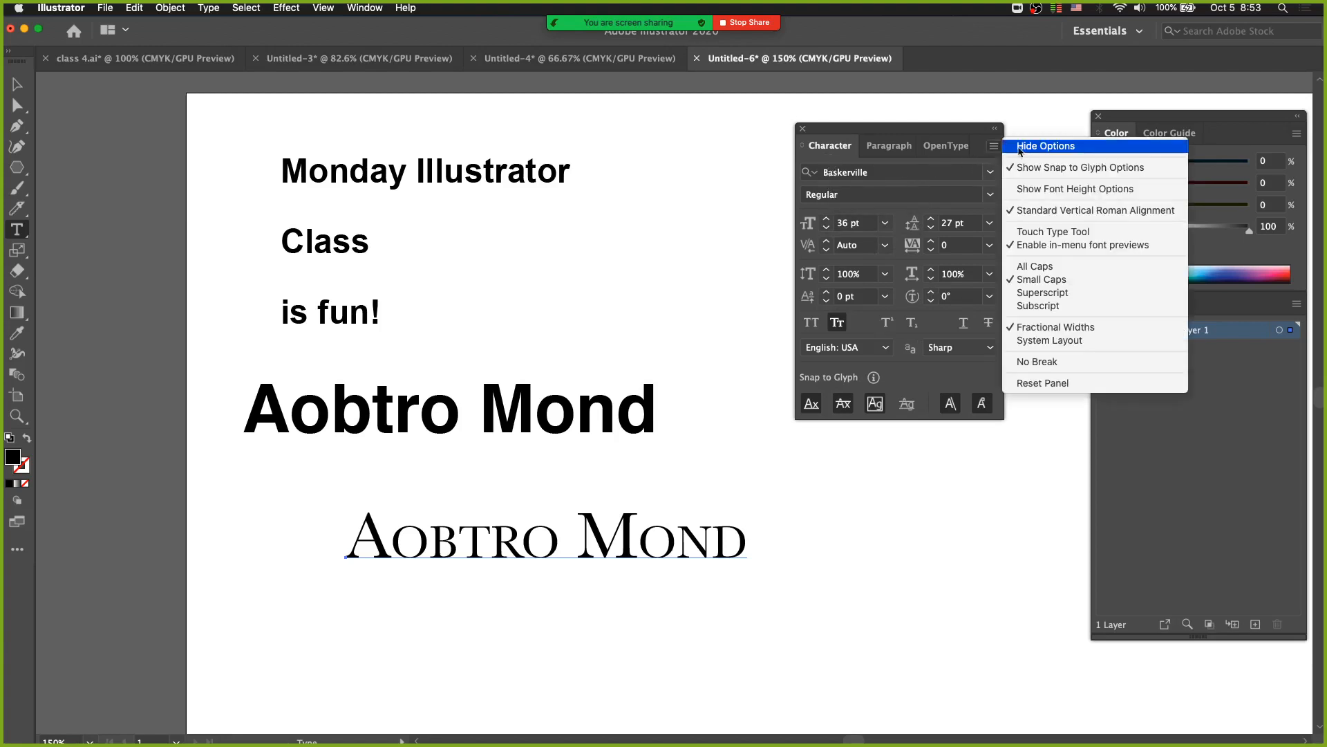
left_click(1023, 146)
left_click(993, 148)
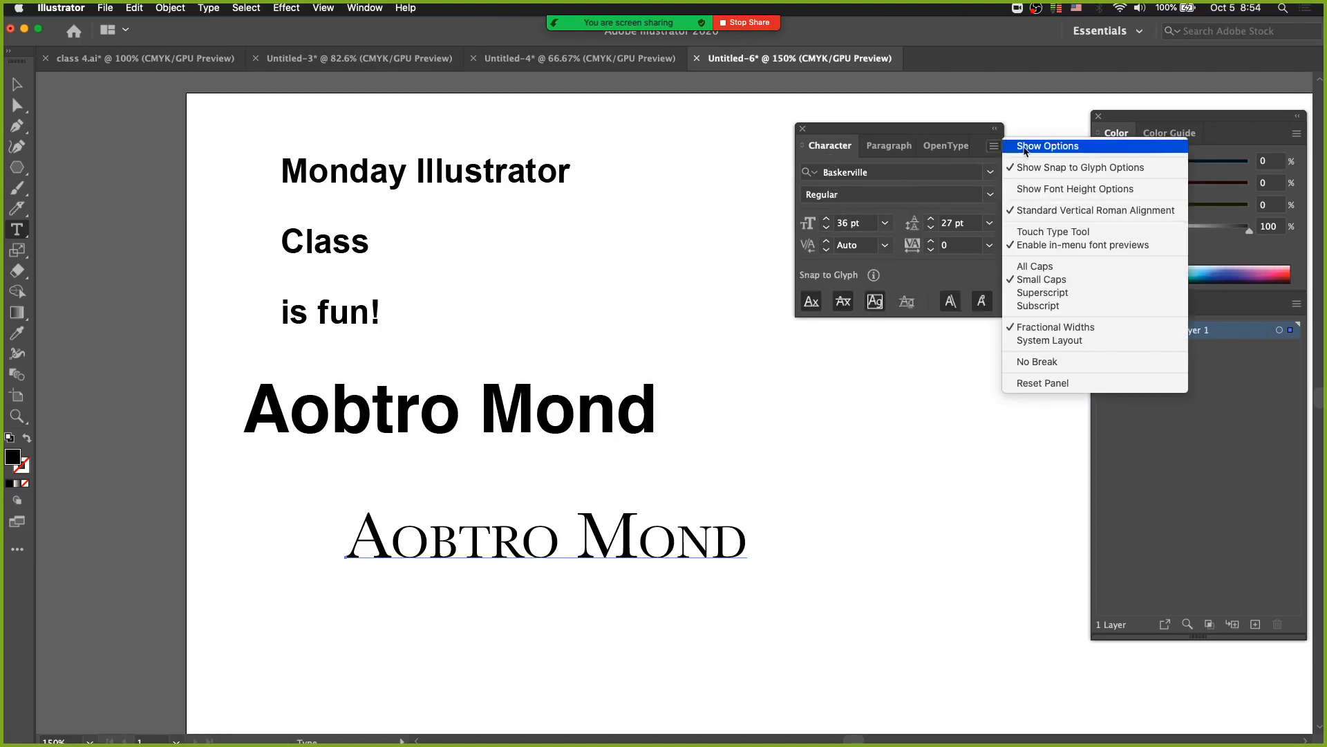
left_click(1023, 146)
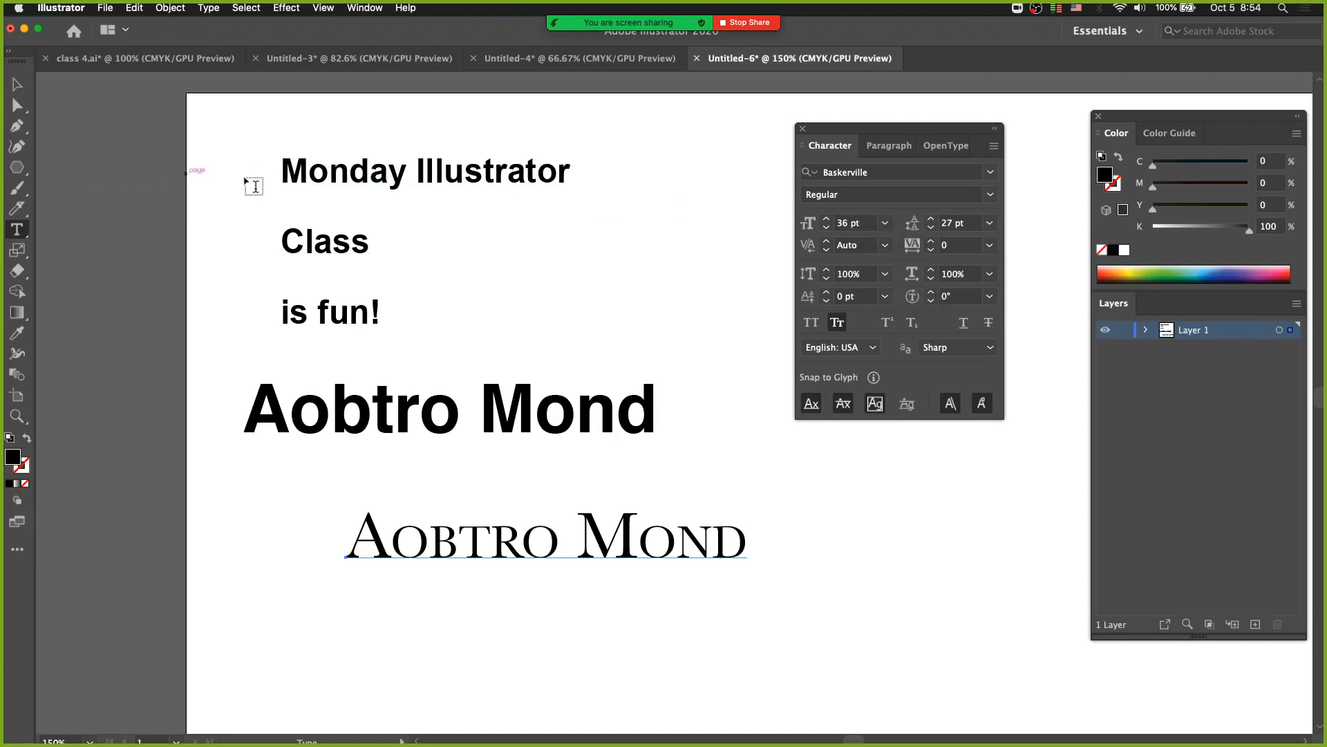
Select the Monday Illustrator text and move it slightly down and to the left.
key("Escape")
left_click_drag(245, 147, 324, 202)
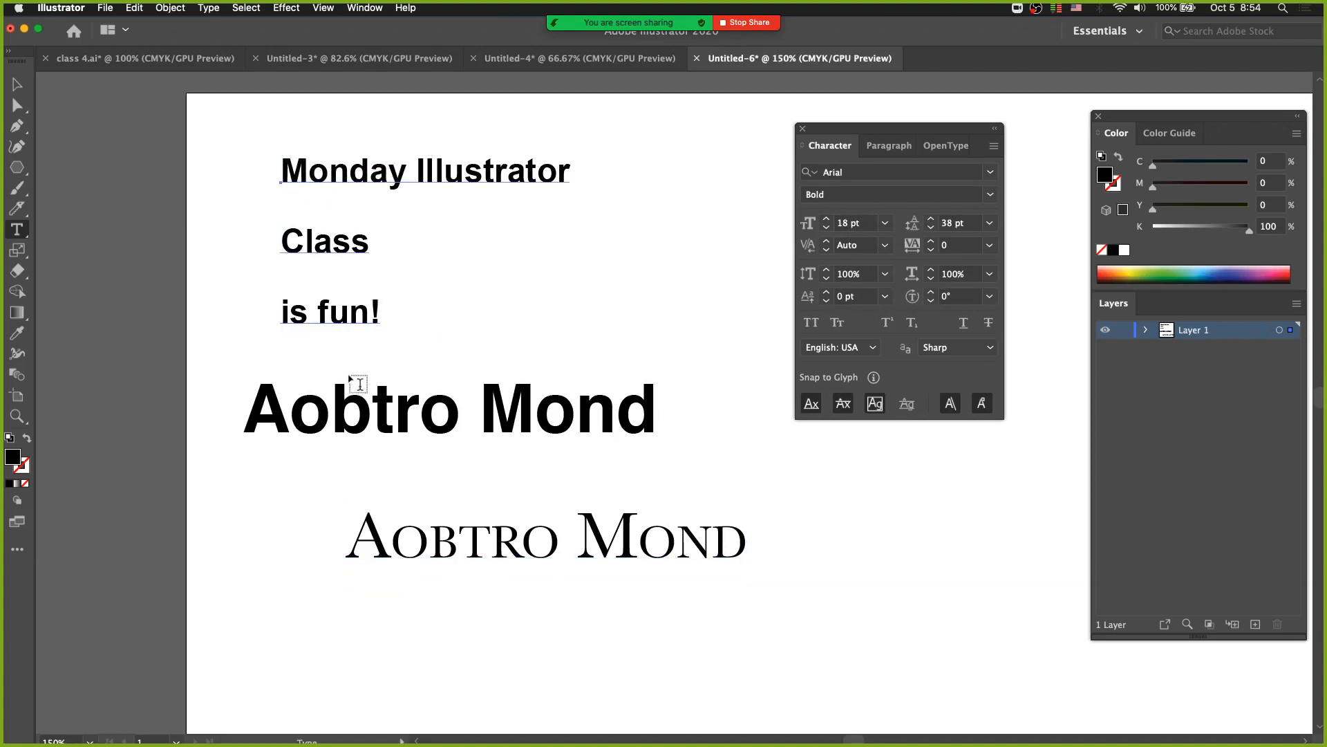
key("super")
left_click_drag(340, 186, 287, 193)
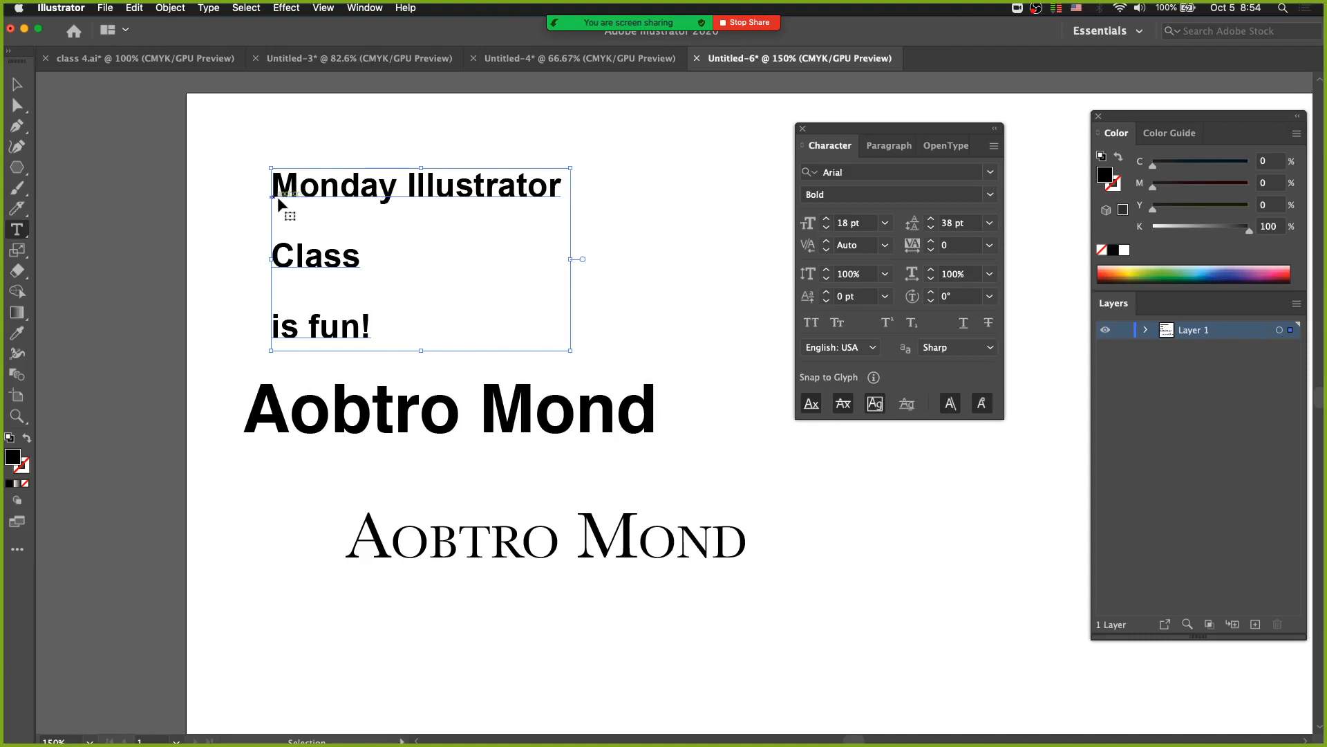
Toggle Type Object Selection by Path Only repeatedly in the Type preferences and cancel the dialog.
key("super+shift+a")
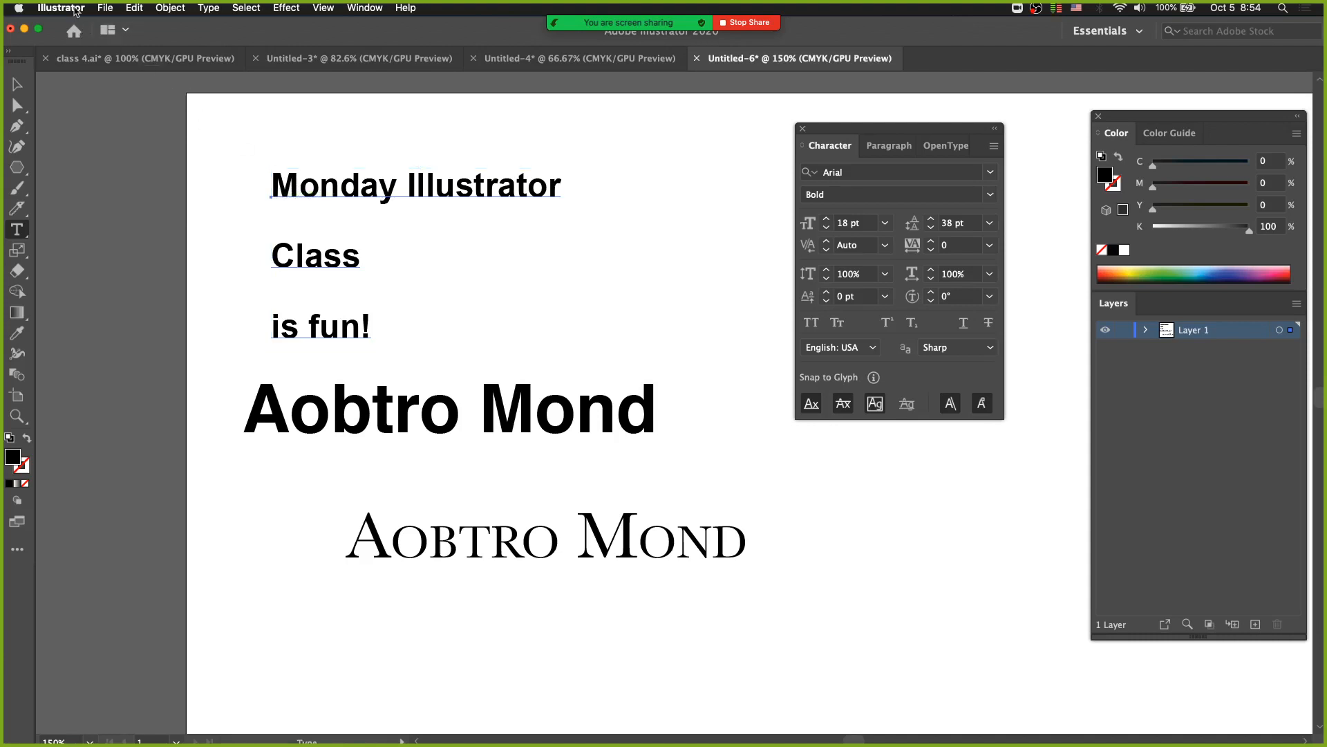
left_click(61, 7)
mouse_move(76, 46)
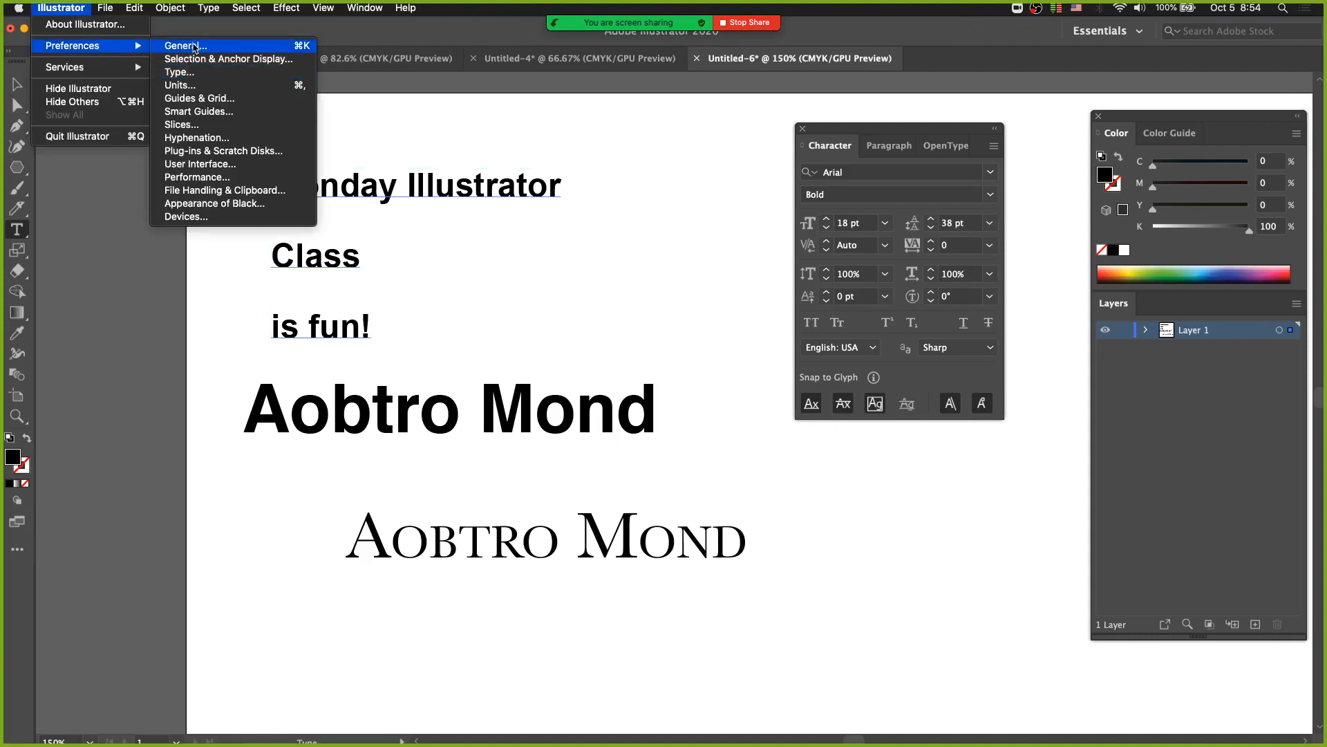
left_click(194, 79)
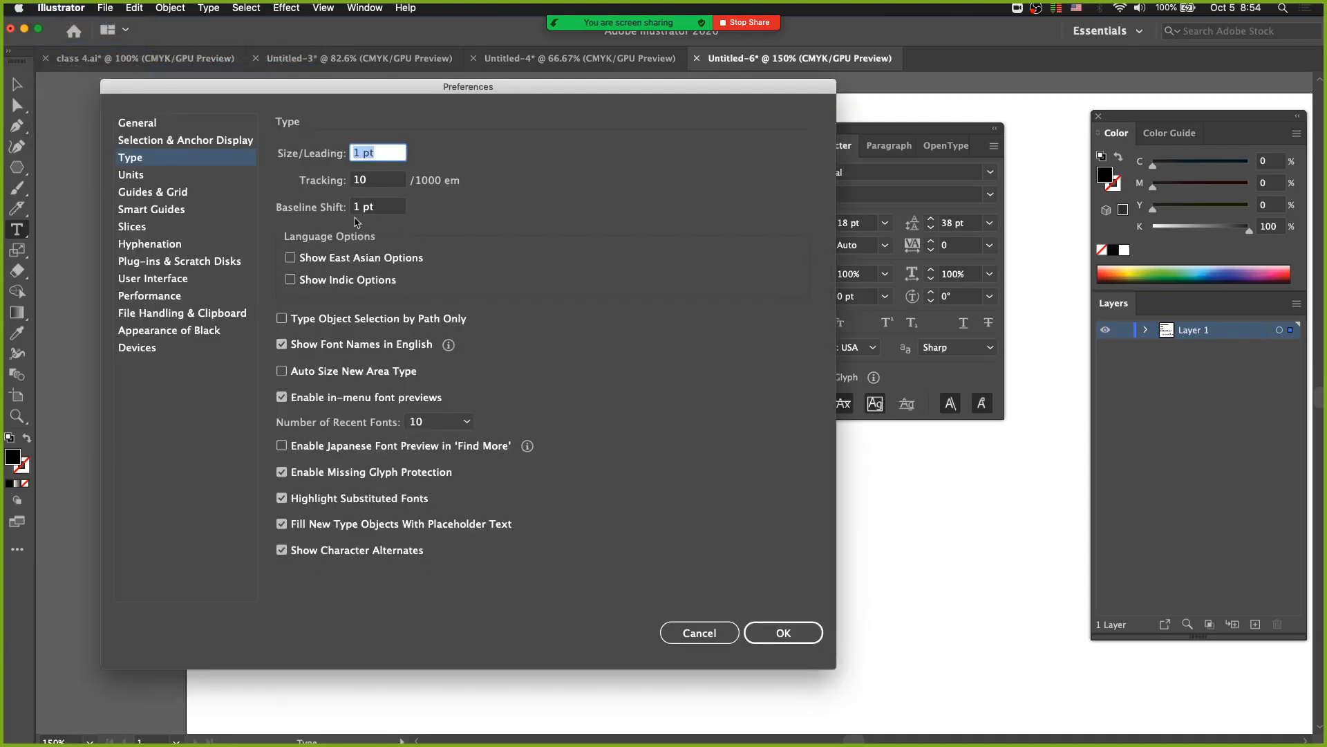
left_click(321, 319)
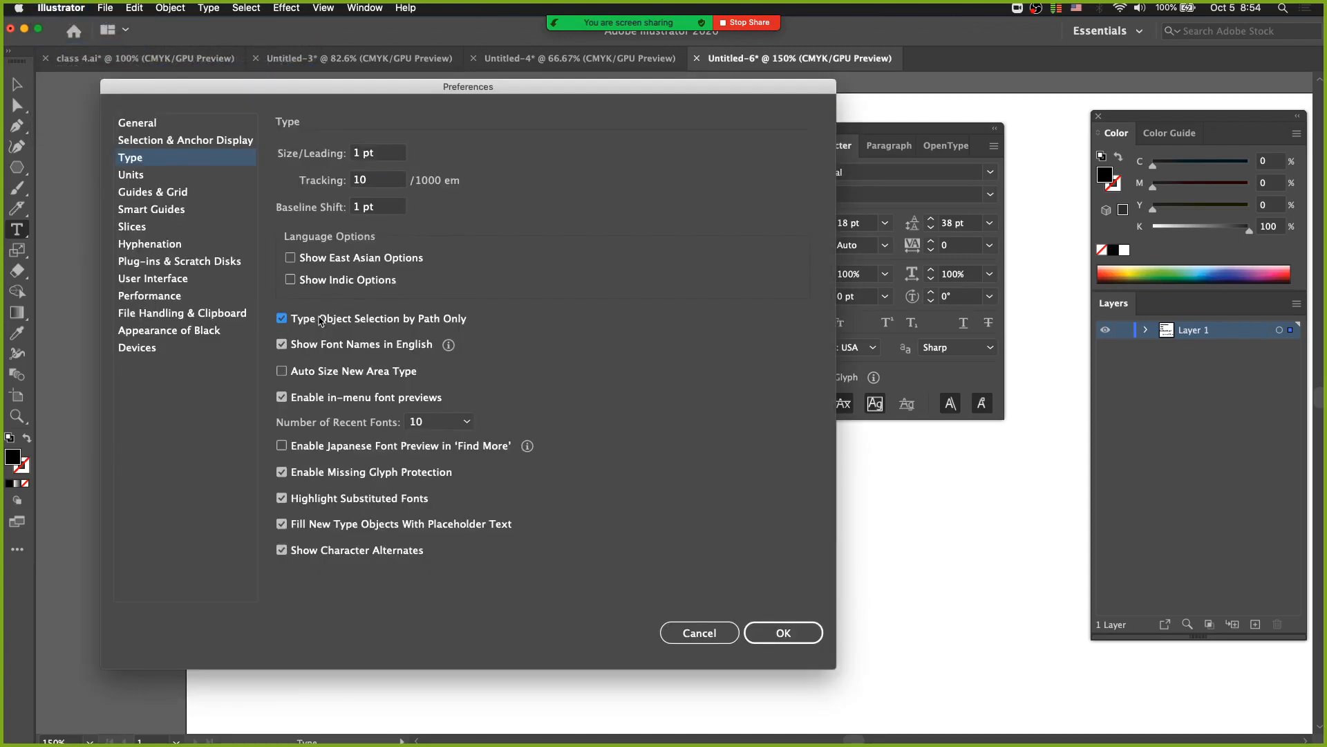
left_click(338, 323)
left_click(343, 323)
left_click(346, 324)
left_click(347, 324)
left_click(349, 323)
left_click(349, 324)
left_click(353, 325)
left_click(686, 634)
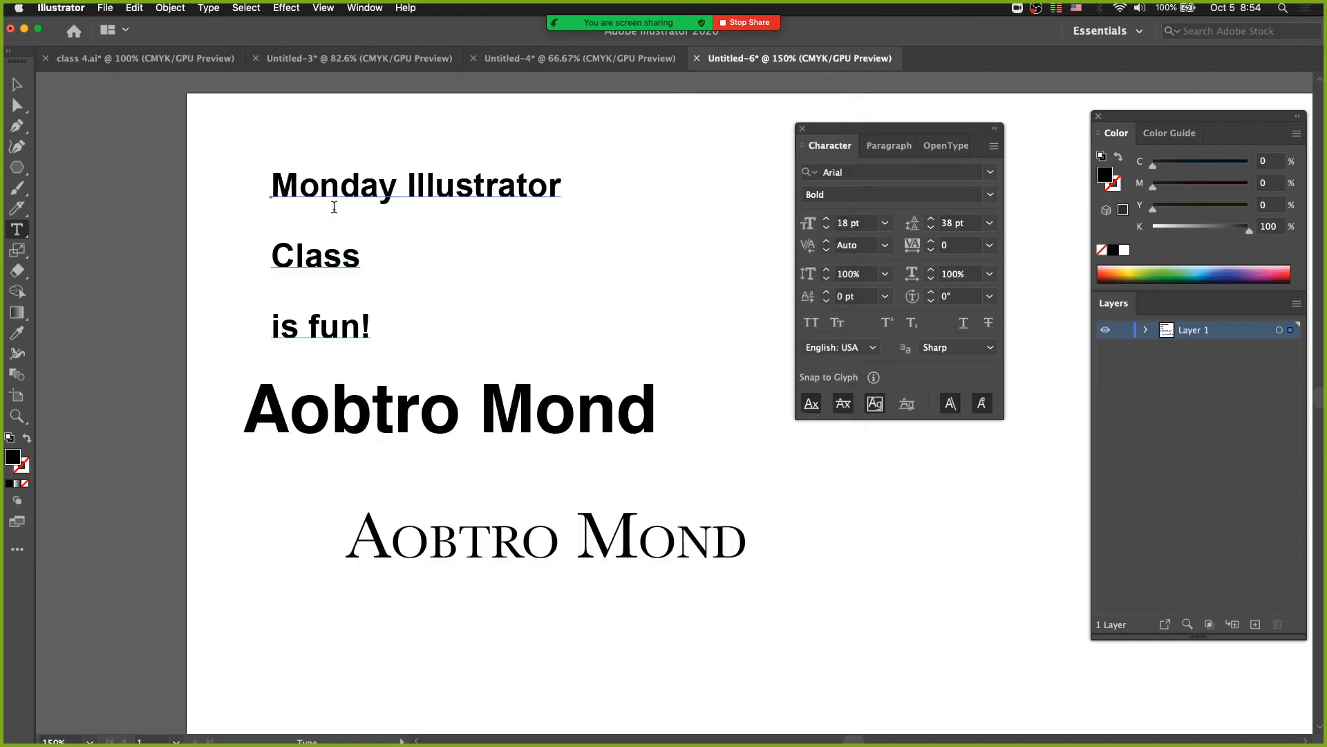
Move the Monday Illustrator Class is fun! text slightly up and to the right.
left_click(399, 339, "super")
key("super")
left_click_drag(318, 246, 334, 220)
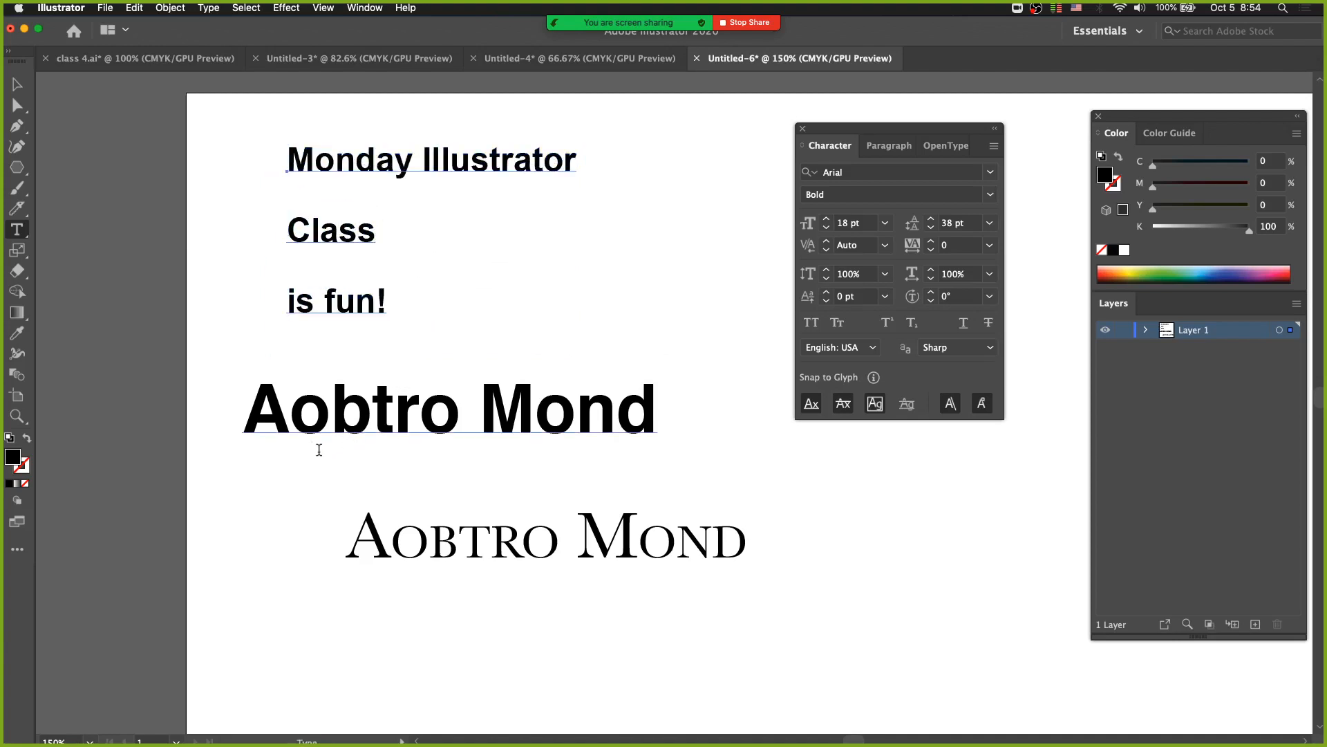
Increase the tracking of the whole upper Aobtro Mond text to 30.
left_click(383, 426, "super")
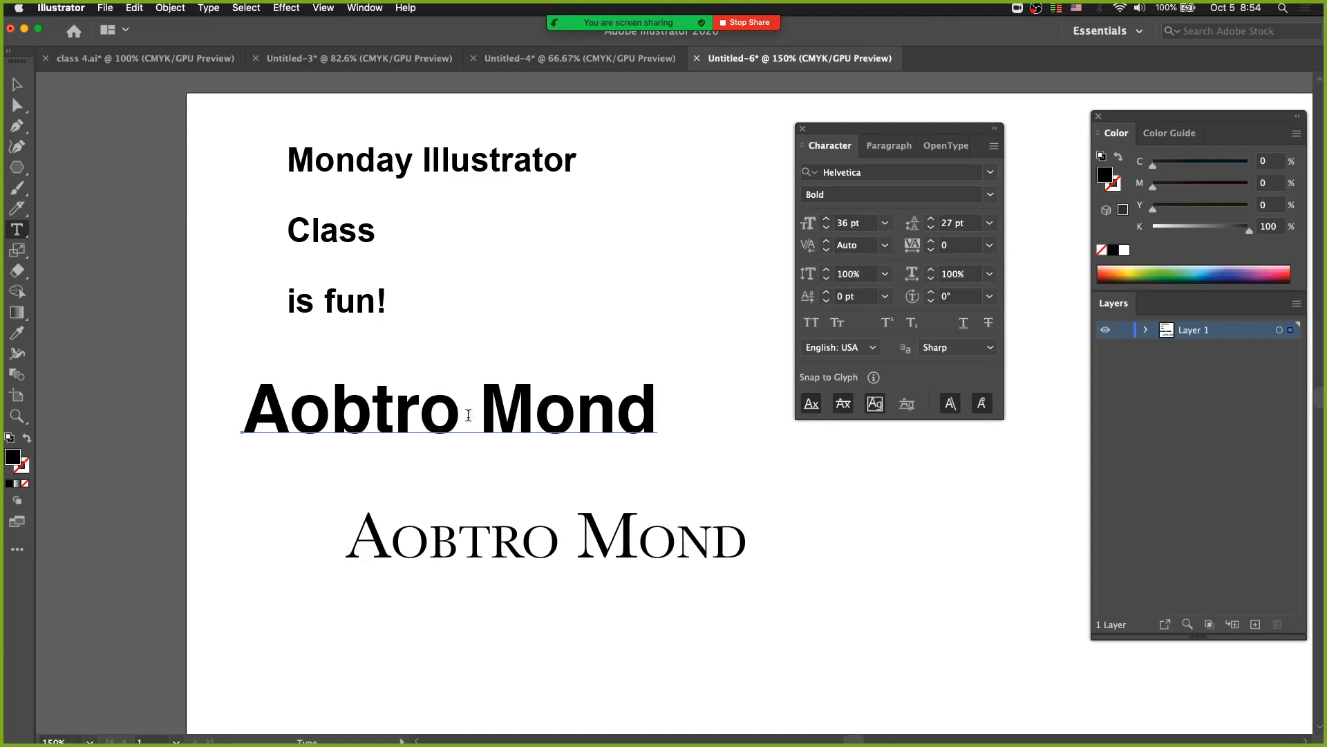
left_click(420, 414)
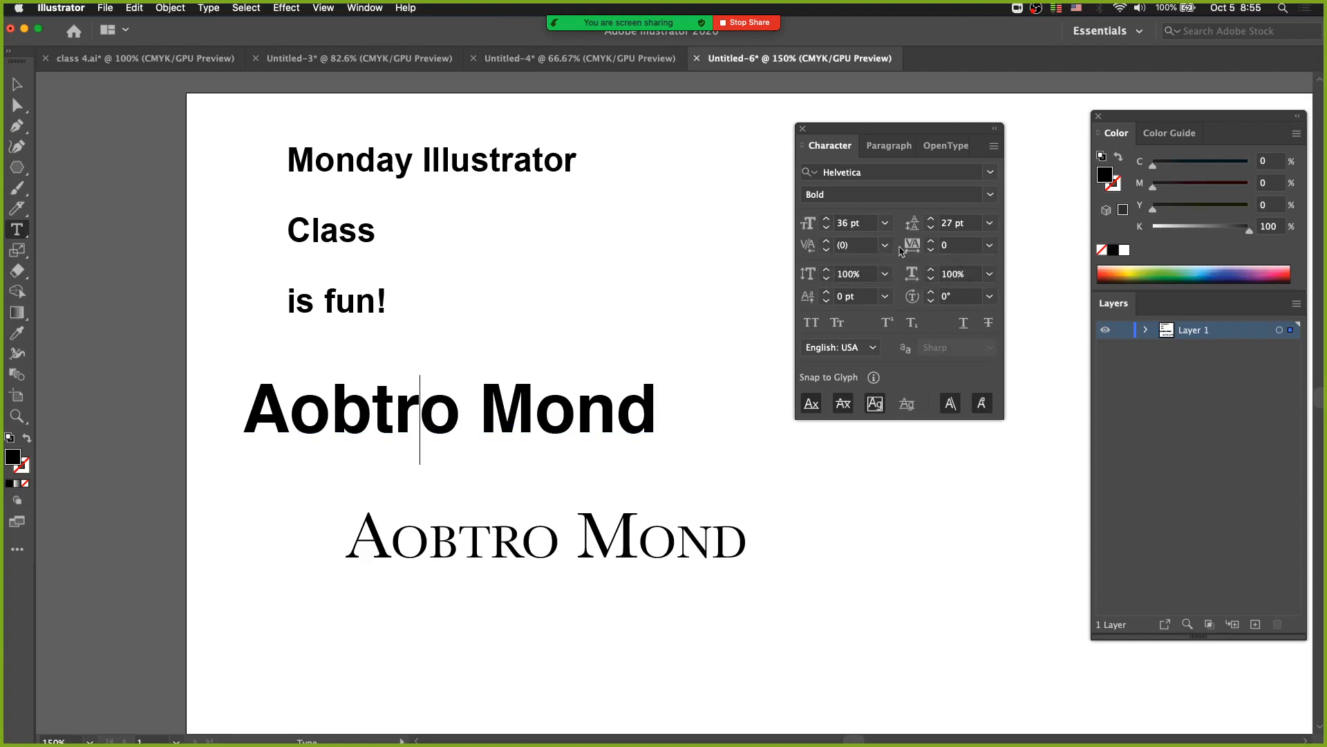
key("Escape")
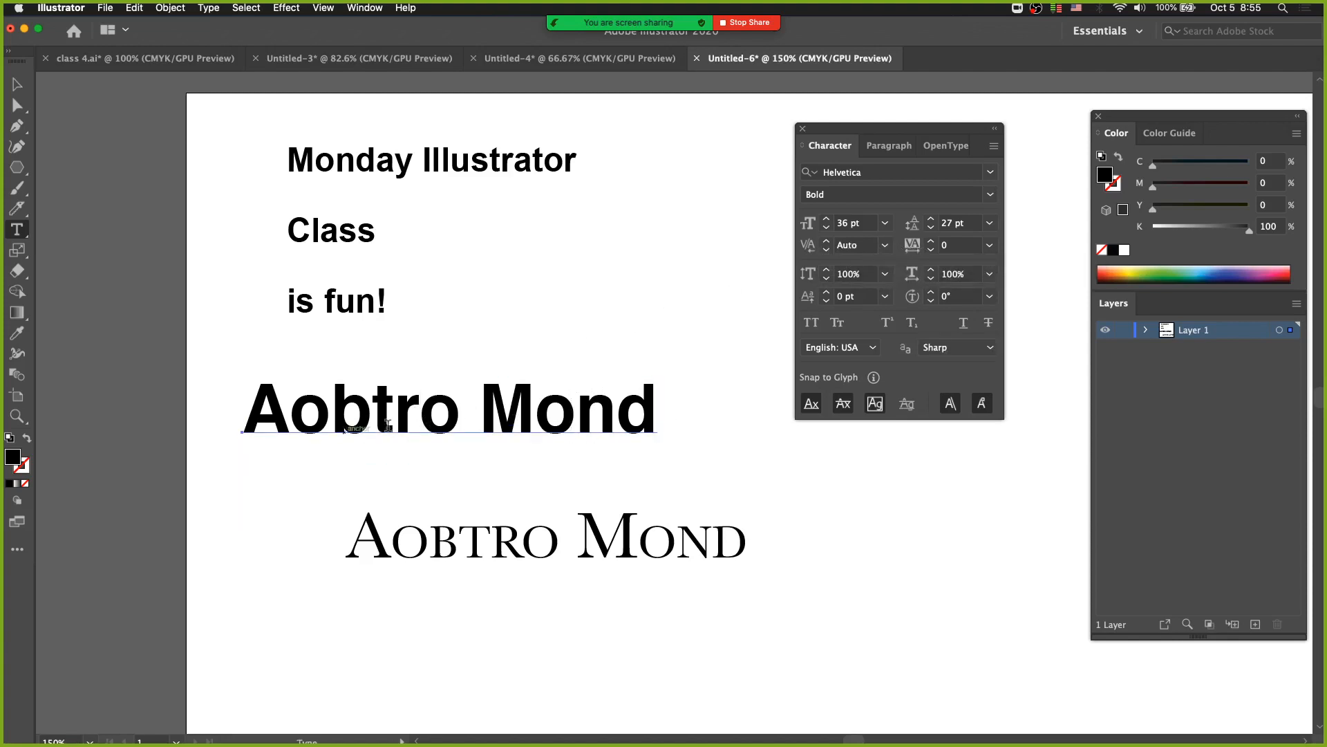
left_click(989, 247)
left_click(900, 247)
key("alt+Right")
key("alt+Right")
key("alt+Right")
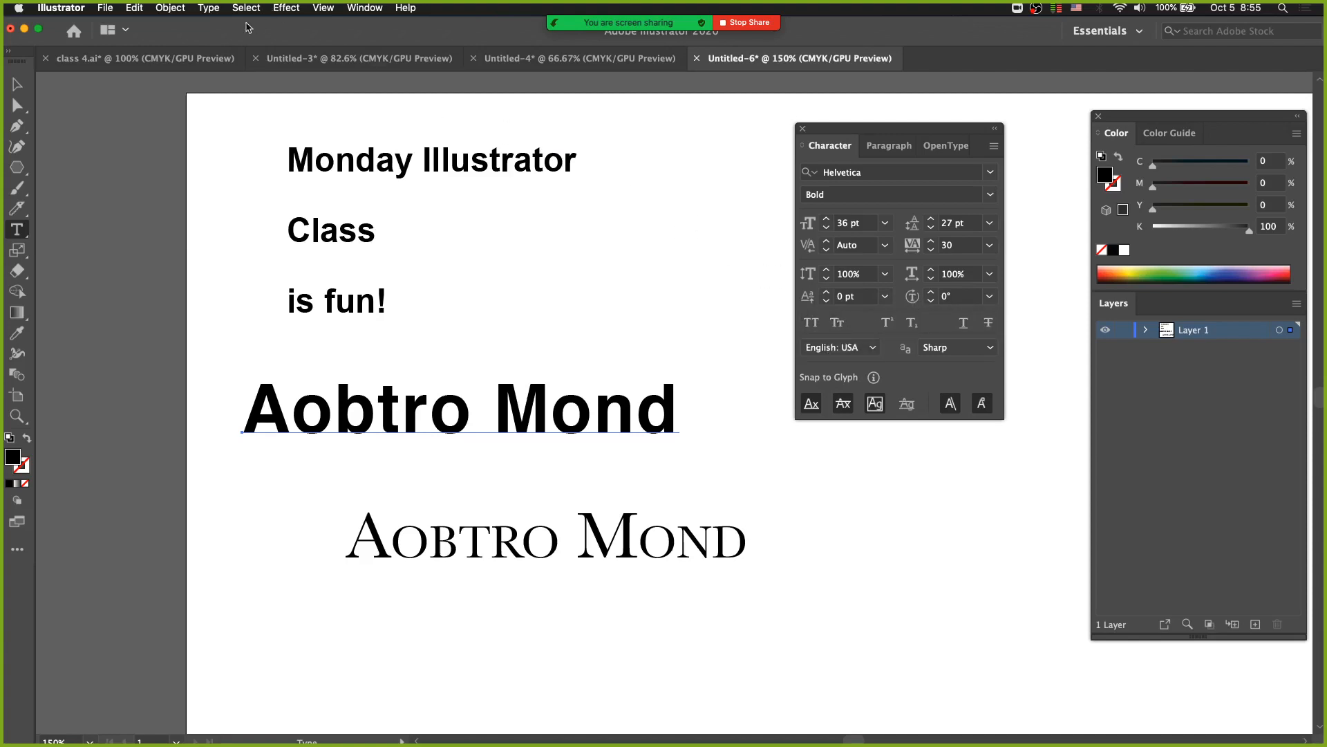
Show the Change Case options for the upper Aobtro Mond text and dismiss them without choosing one.
left_click(209, 9)
mouse_move(268, 208)
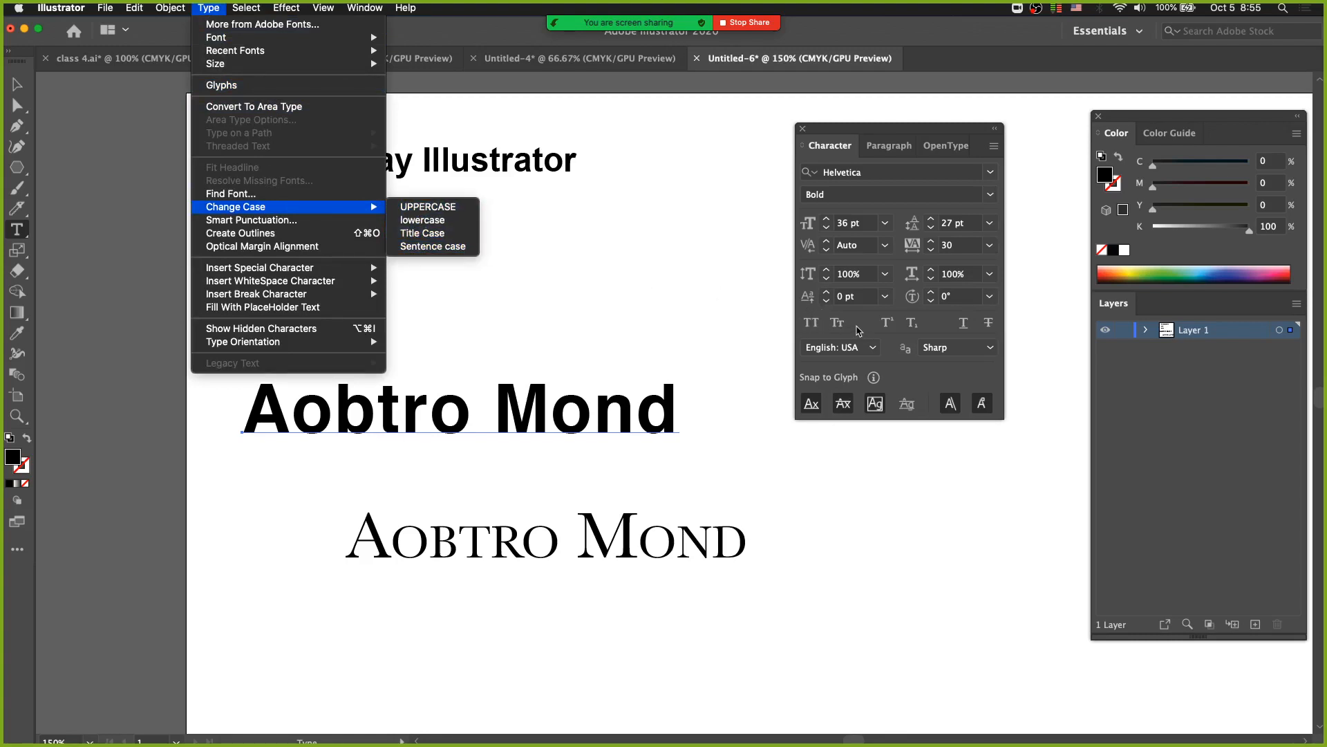
left_click(855, 330)
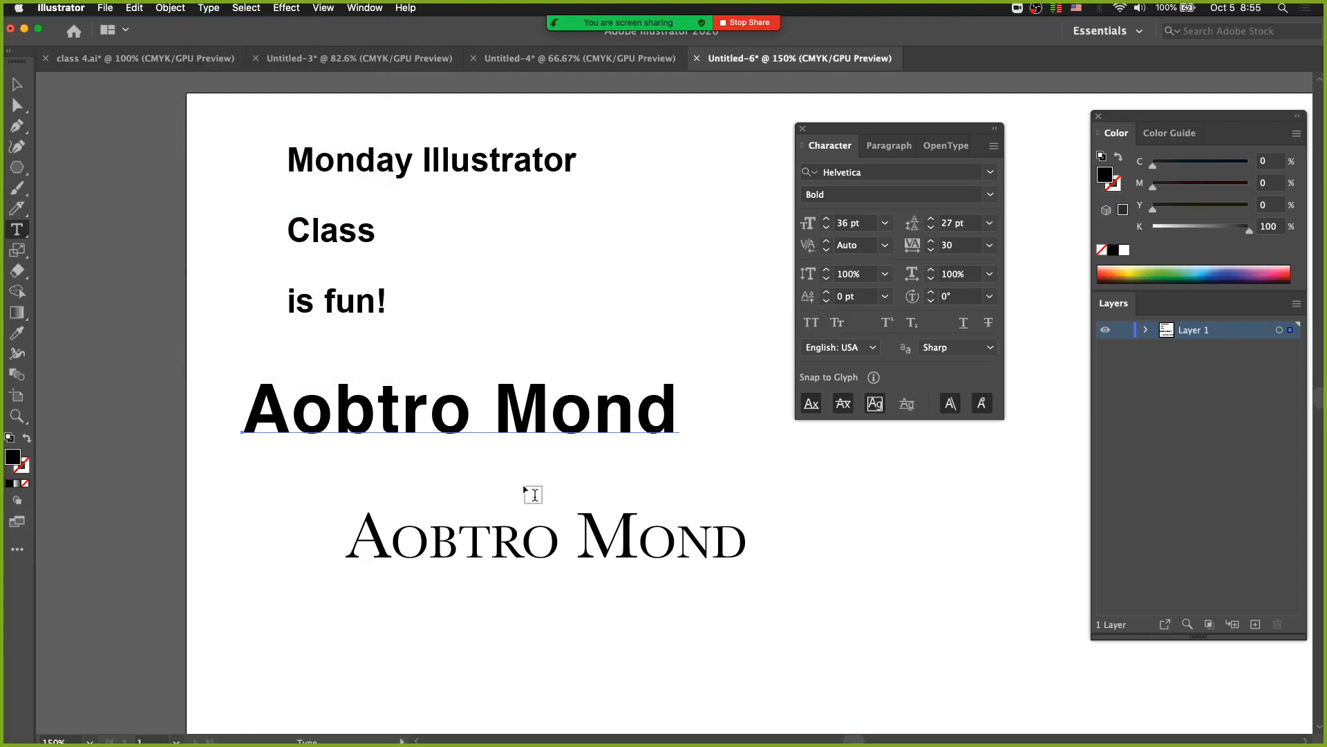
Toggle Small Caps on the lower Baskerville Aobtro Mond text, leaving it off.
left_click(601, 542, "super")
left_click(843, 328)
left_click(840, 327)
left_click(838, 325)
left_click(837, 325)
left_click(837, 325)
left_click(839, 326)
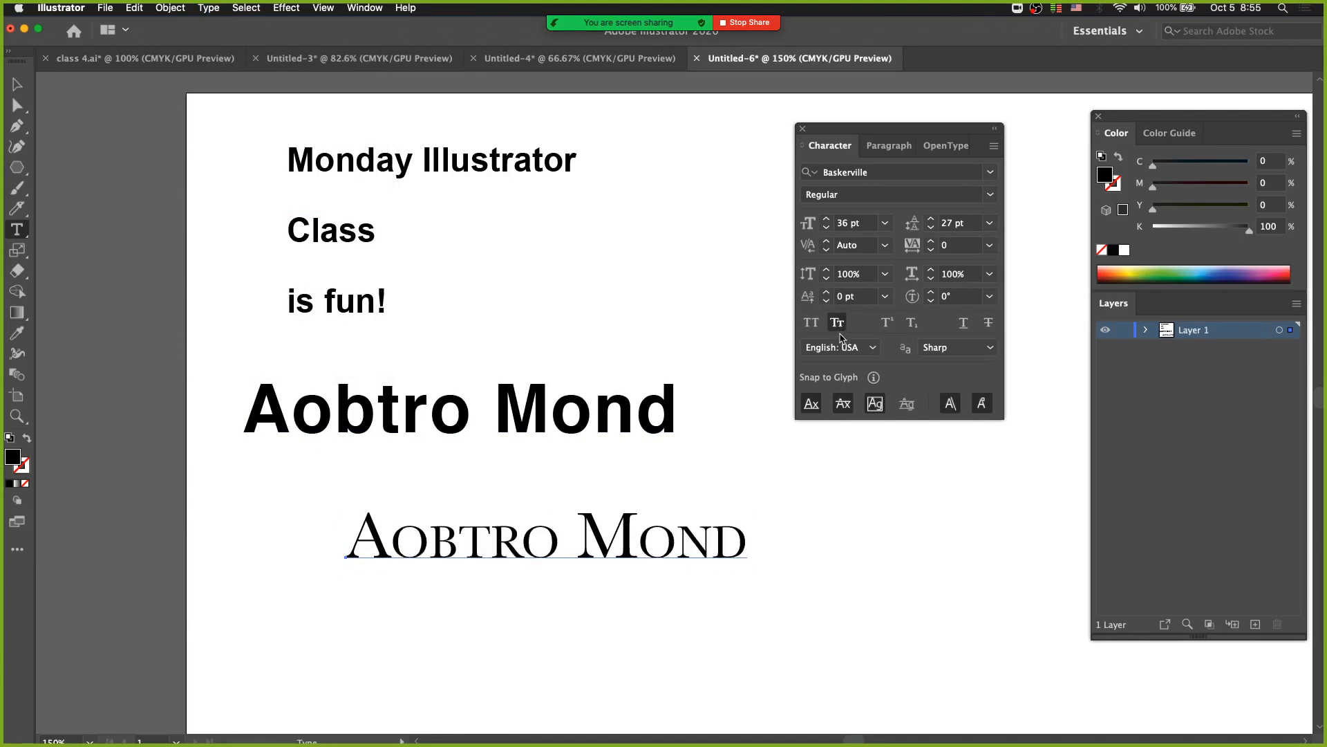
left_click(839, 329)
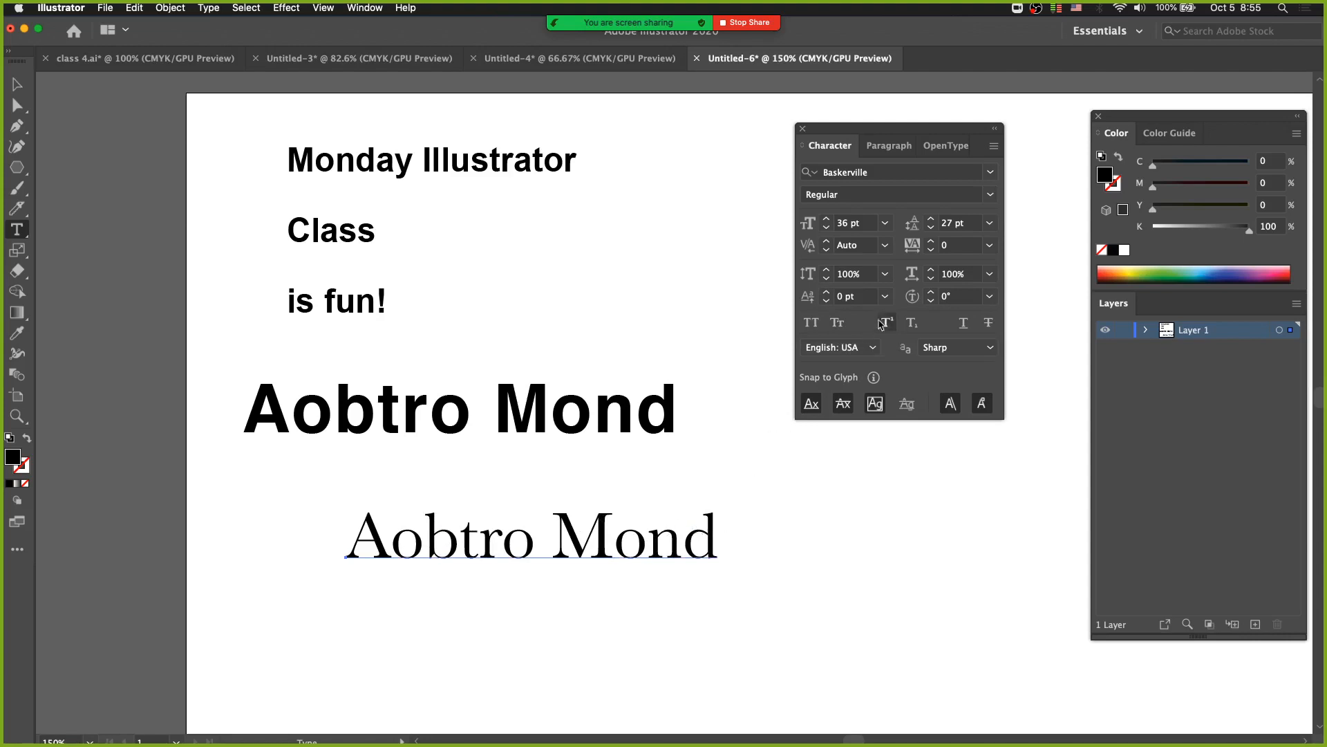
Append 30th to the end of the lower Baskerville Aobtro Mond text.
left_click(710, 538)
type("30th")
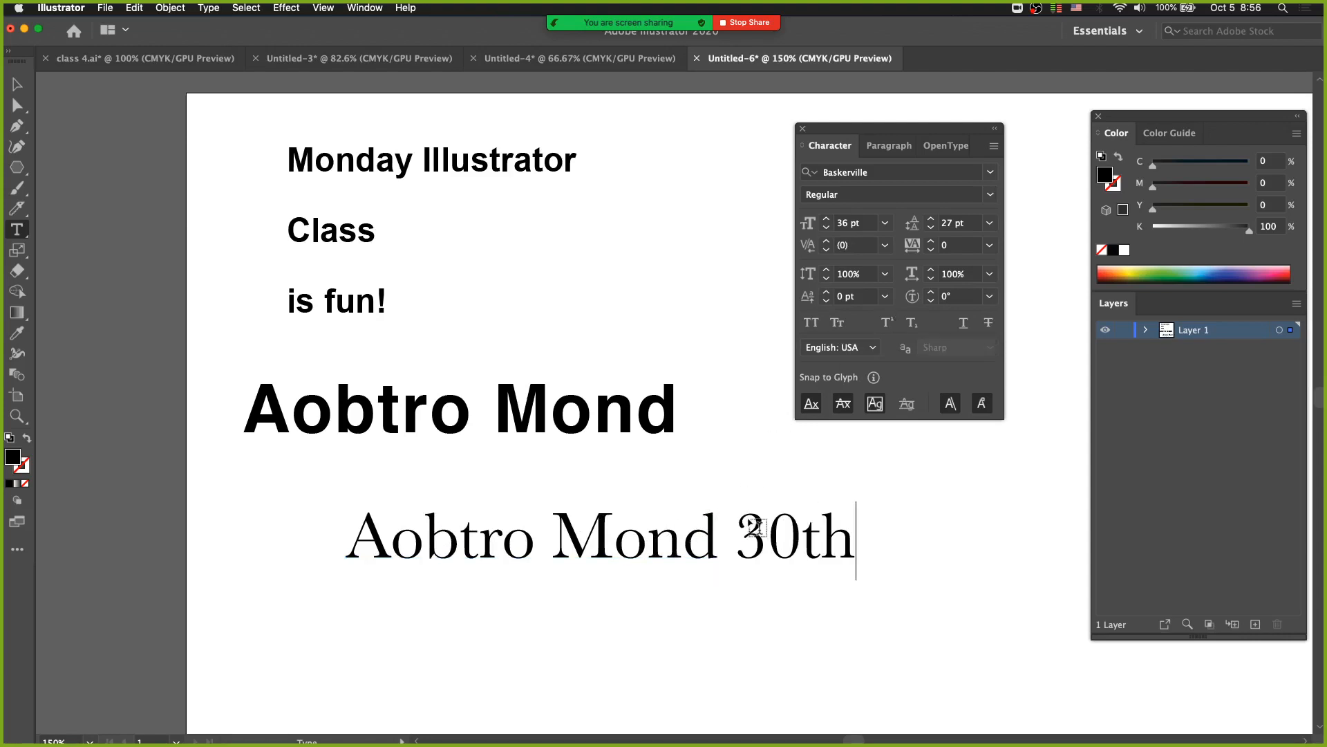
Toggle Superscript and Subscript on and off for the "th" in 30th, leaving both off and the text deselected.
key("shift+Left")
key("shift+Left")
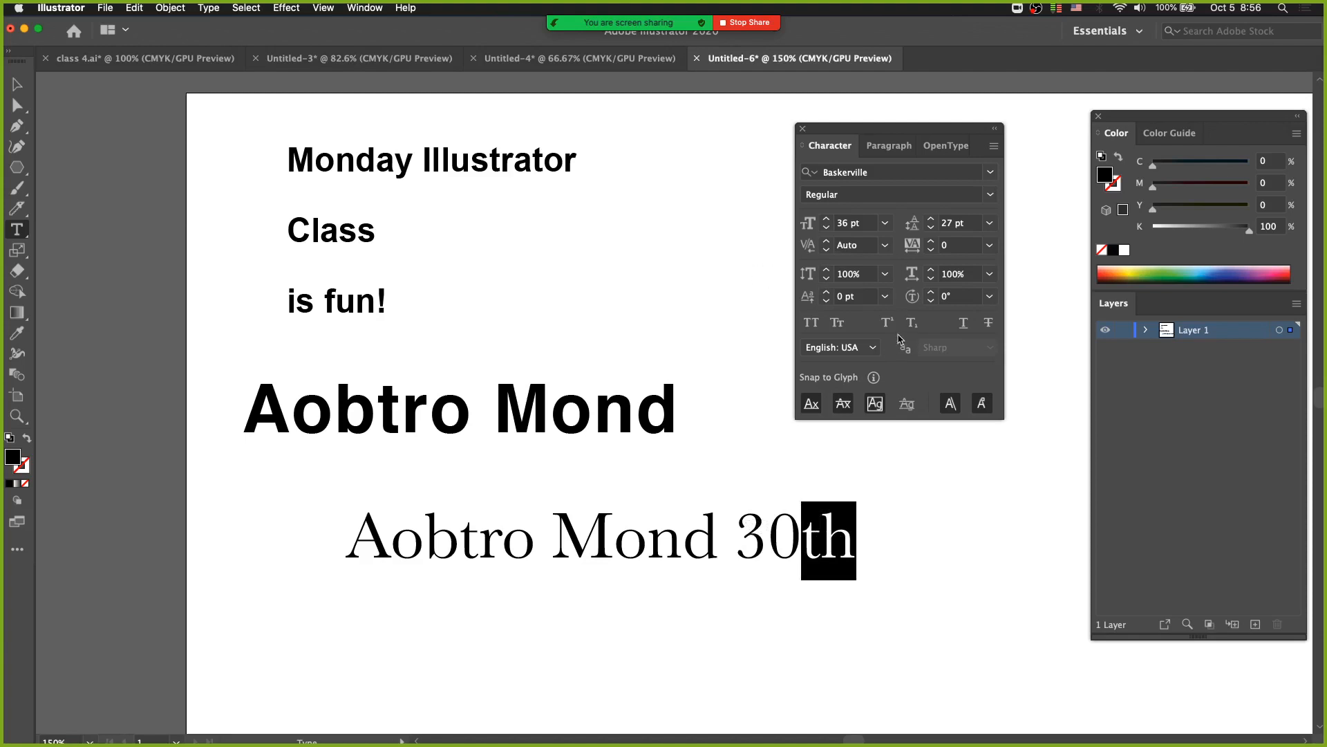
left_click(889, 325)
left_click(888, 328)
left_click(887, 327)
left_click(888, 325)
left_click(910, 326)
left_click(910, 328)
left_click(910, 329)
left_click(912, 331)
left_click(889, 325)
left_click(889, 325)
left_click(891, 326)
left_click(889, 326)
left_click(683, 347, "super")
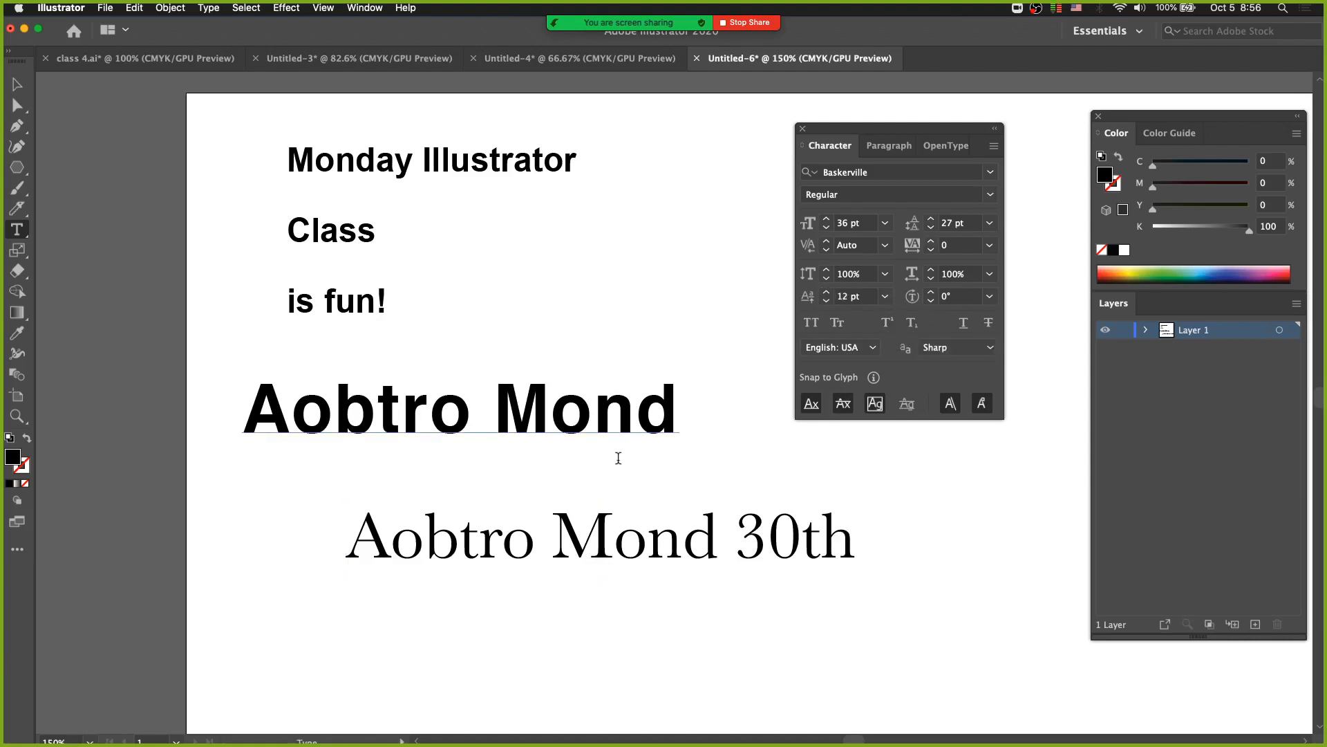